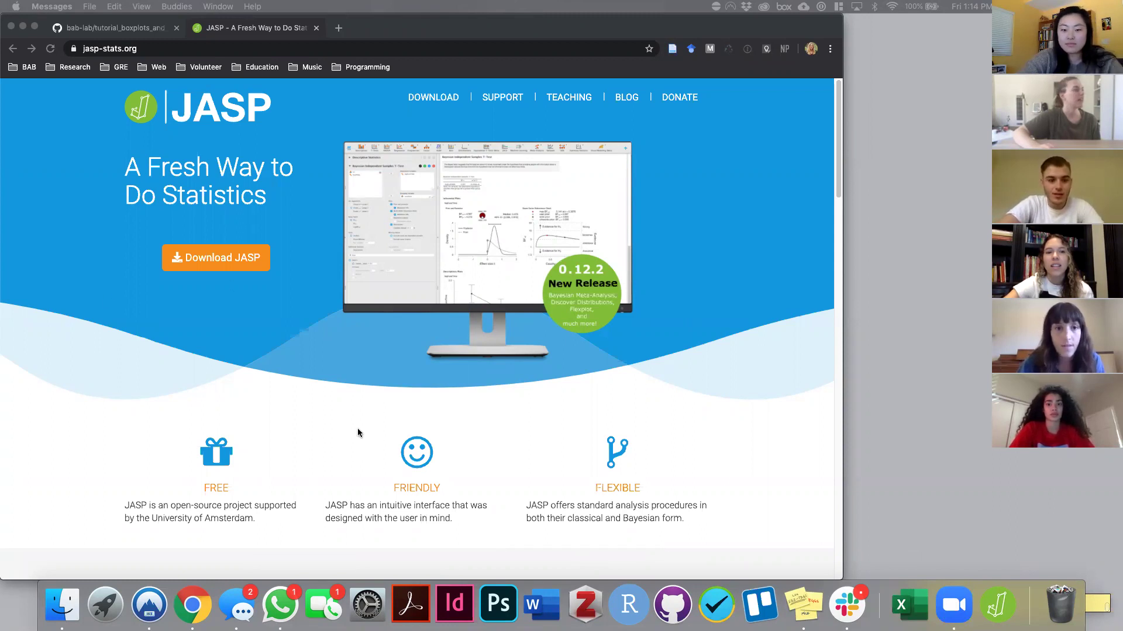
Share the jasp-stats.org link in the bablab_ra Slack channel, and open the JASP download page in the browser.
click(144, 48)
right_click(143, 48)
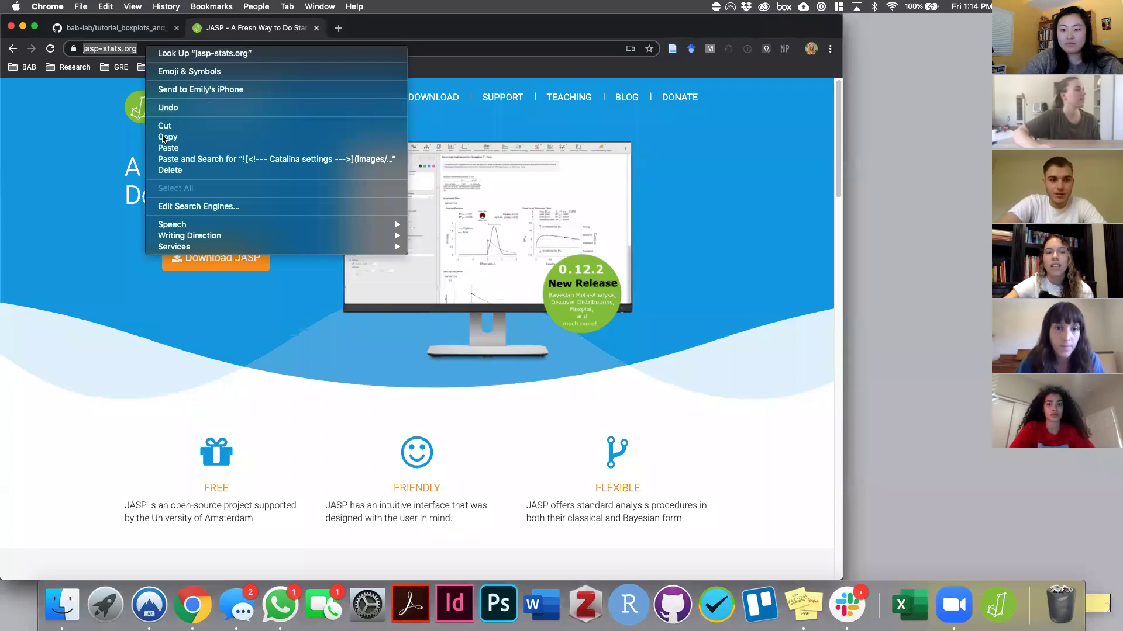
click(158, 138)
click(839, 601)
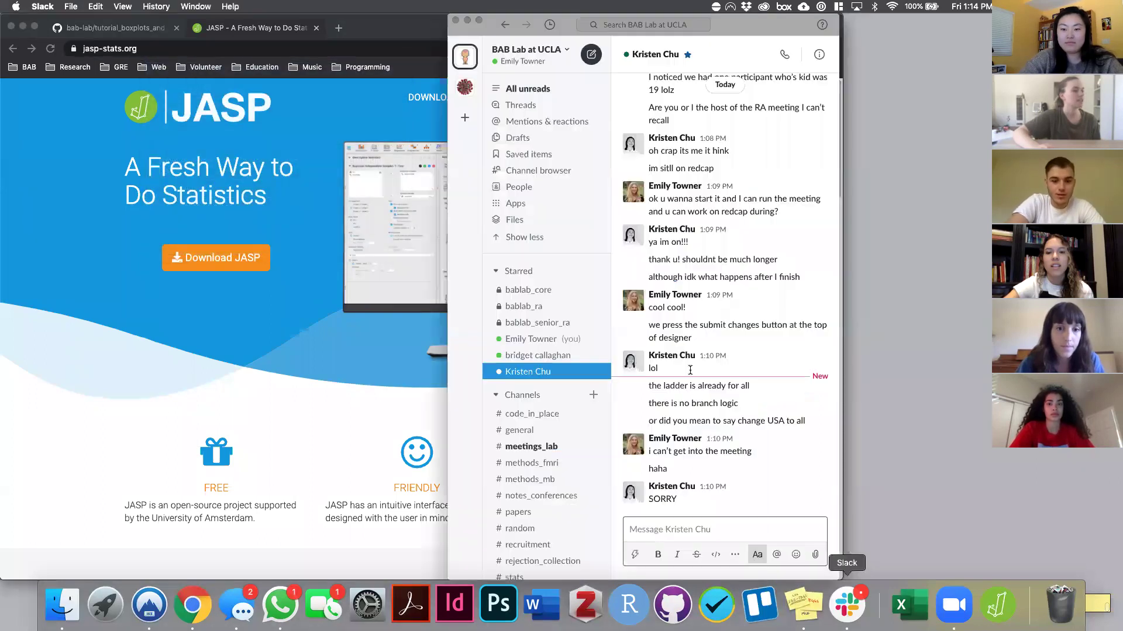
click(537, 307)
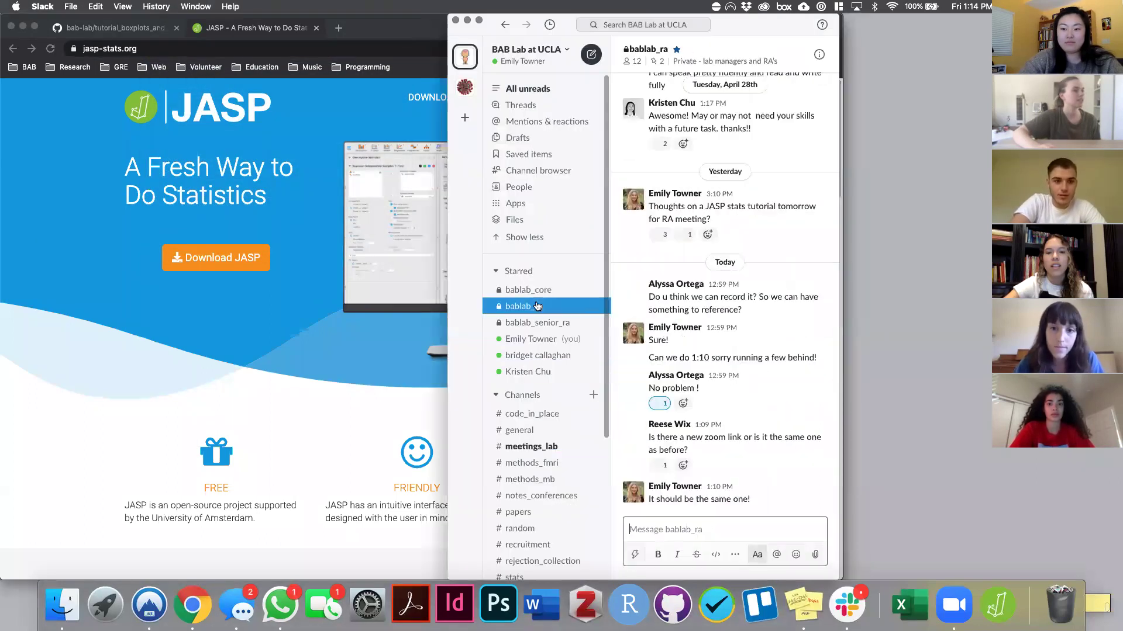
right_click(659, 530)
click(686, 554)
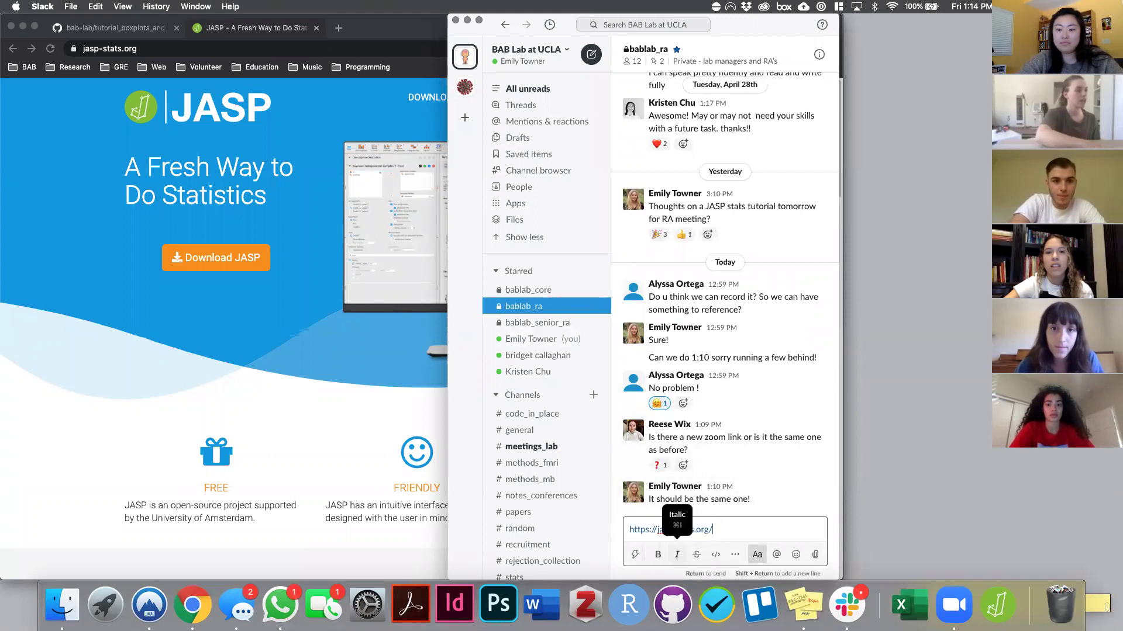
key(Return)
click(456, 19)
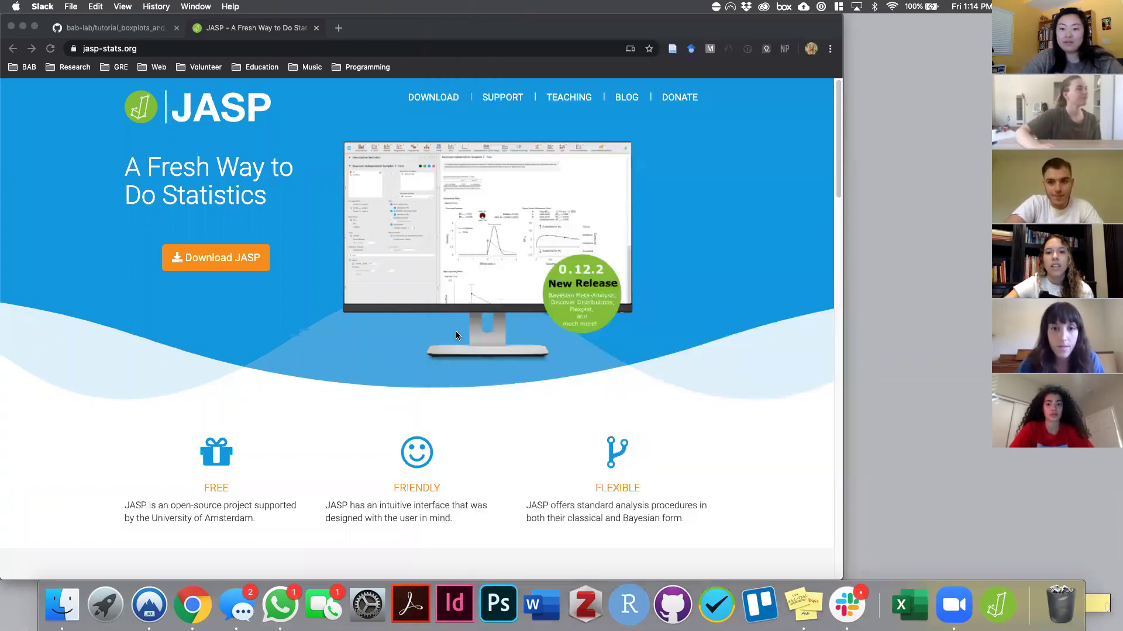
click(212, 262)
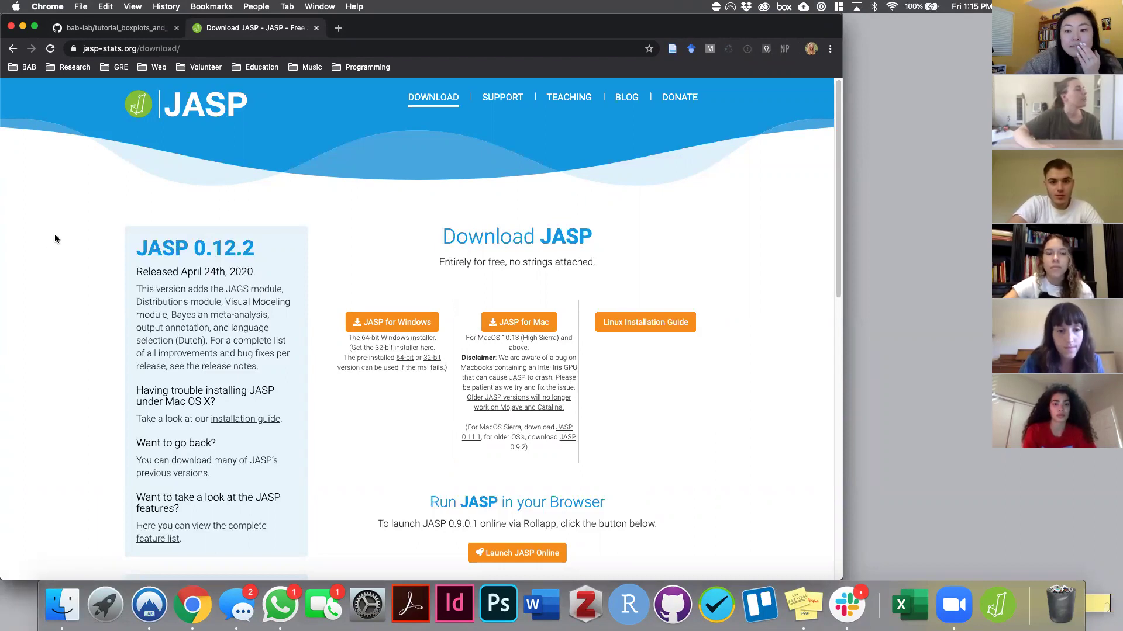
Copy the address of the tutorial_boxplots_and_t_tests GitHub repository and post it in the bablab_ra Slack channel.
click(105, 29)
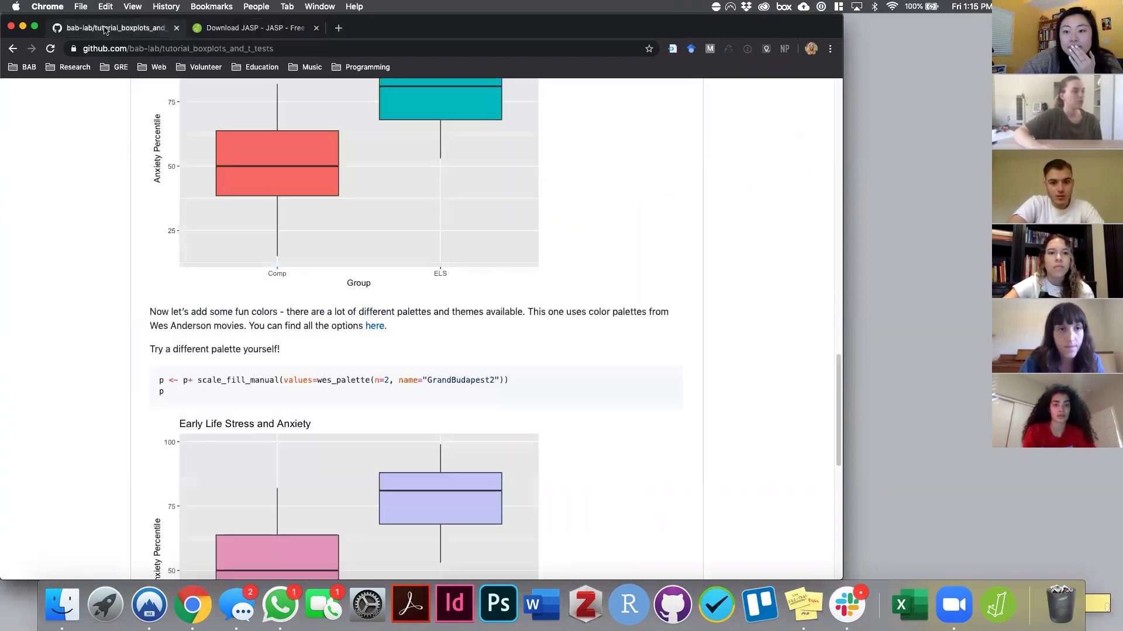
scroll(297, 274, up, 20)
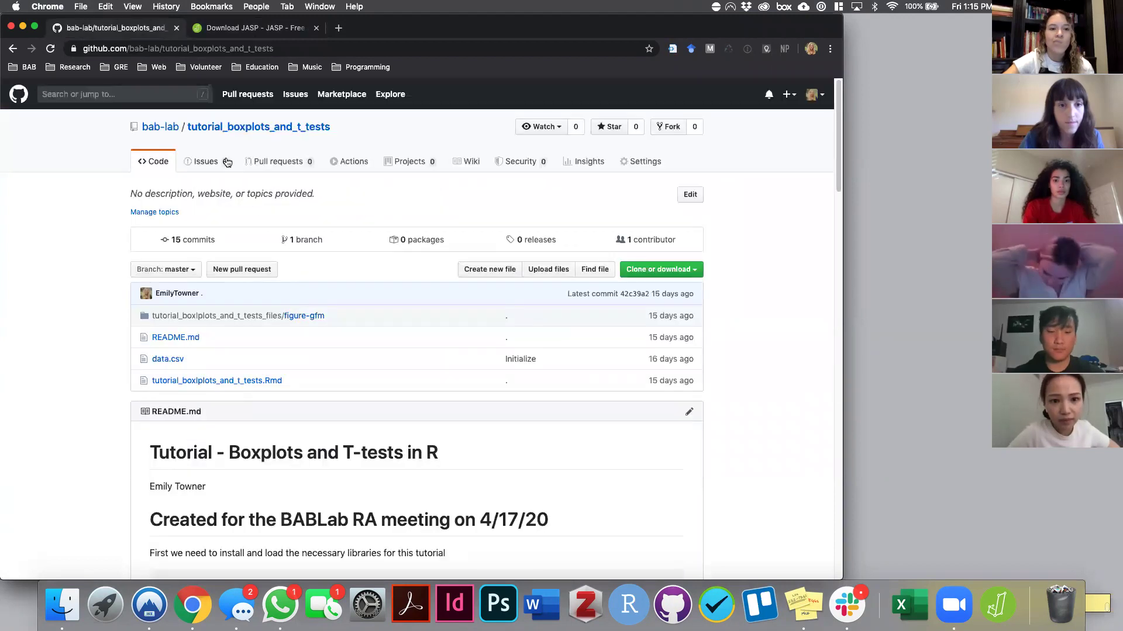
click(225, 50)
right_click(225, 50)
click(246, 141)
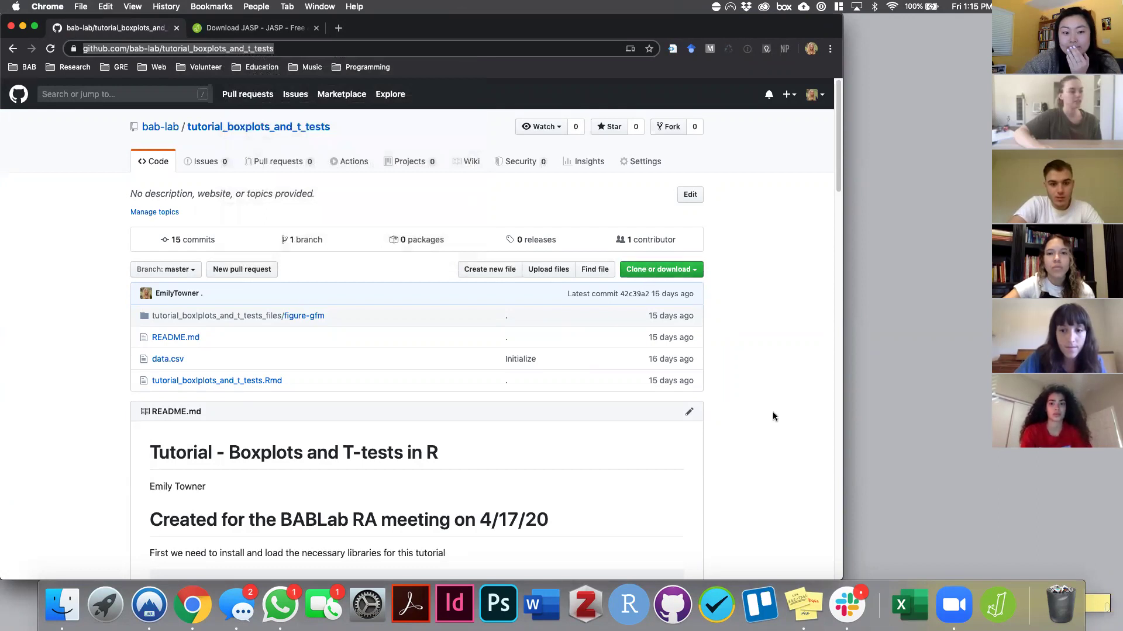
click(857, 601)
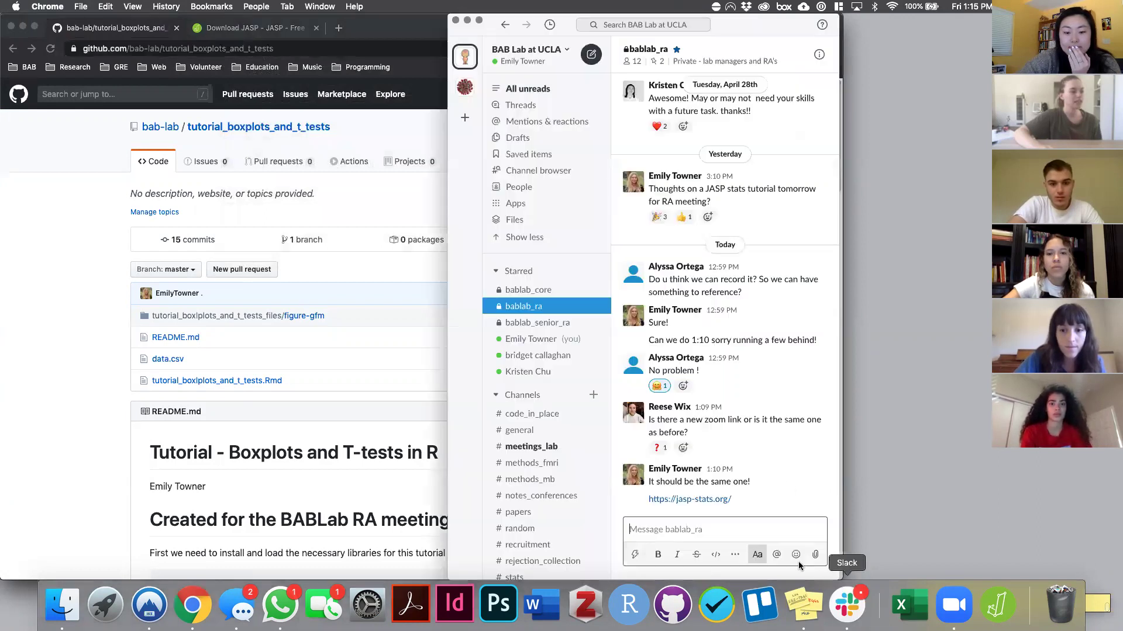
right_click(723, 529)
click(746, 557)
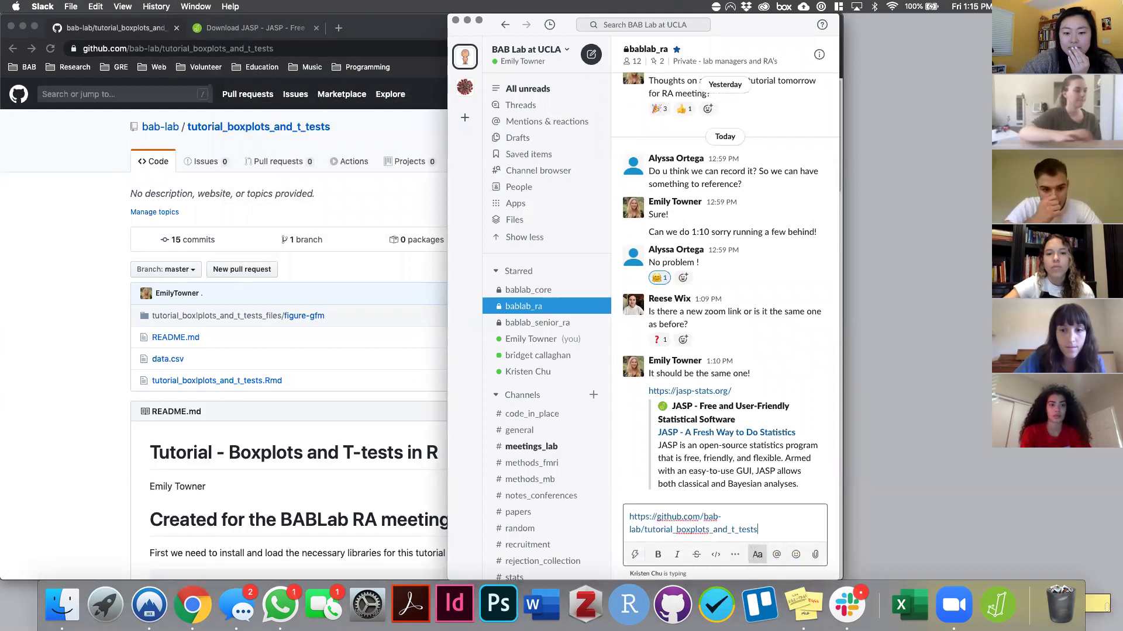
key(Return)
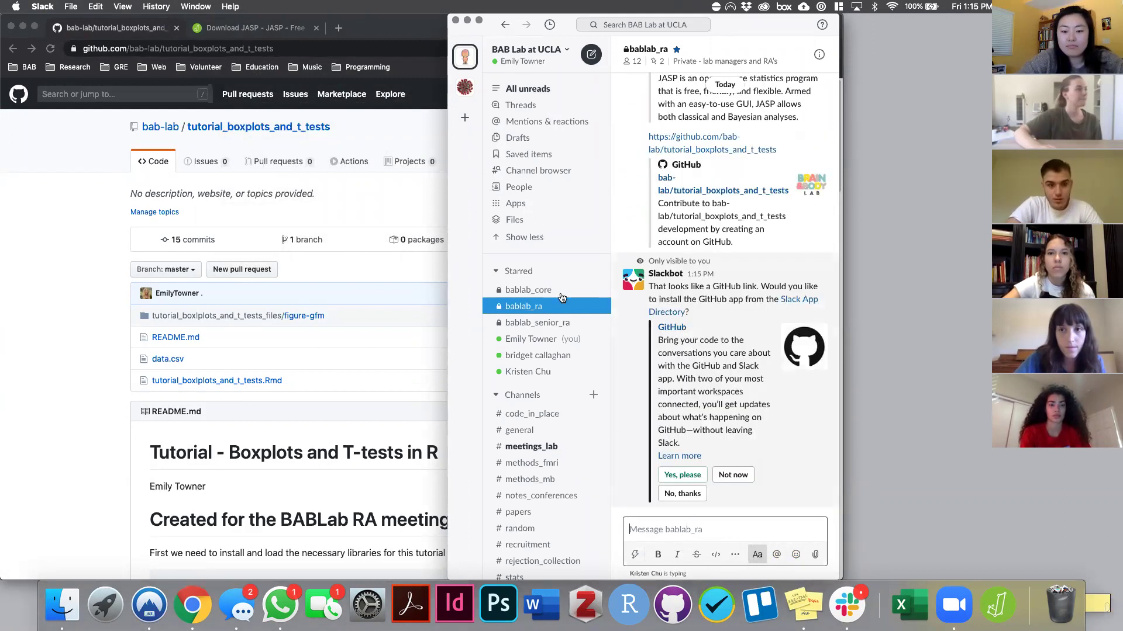
drag(478, 27, 550, 119)
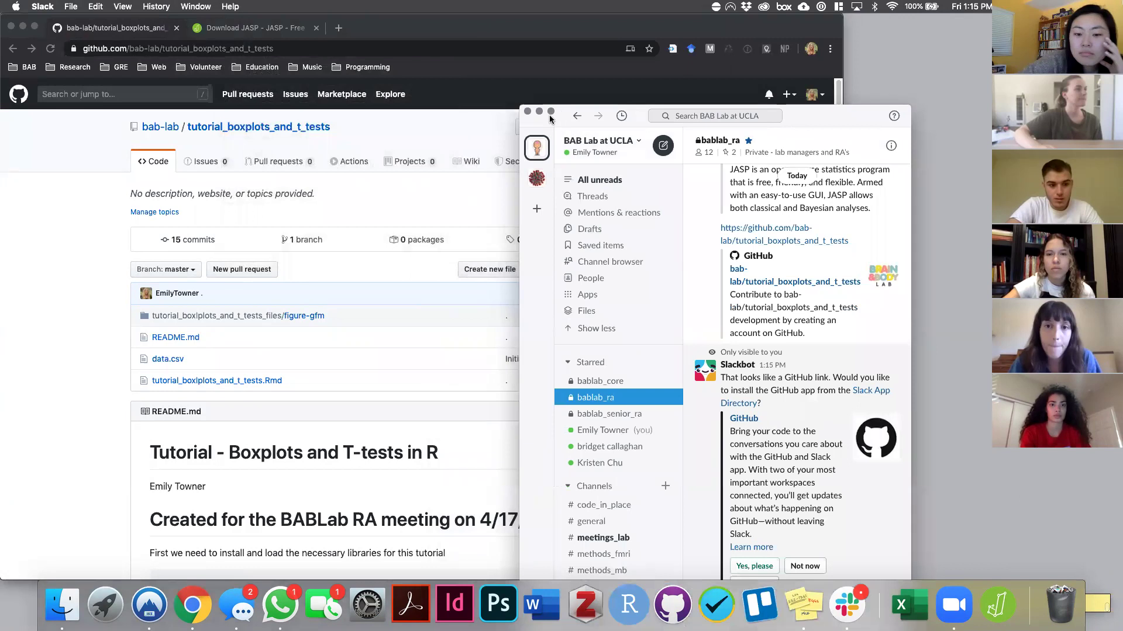
click(539, 112)
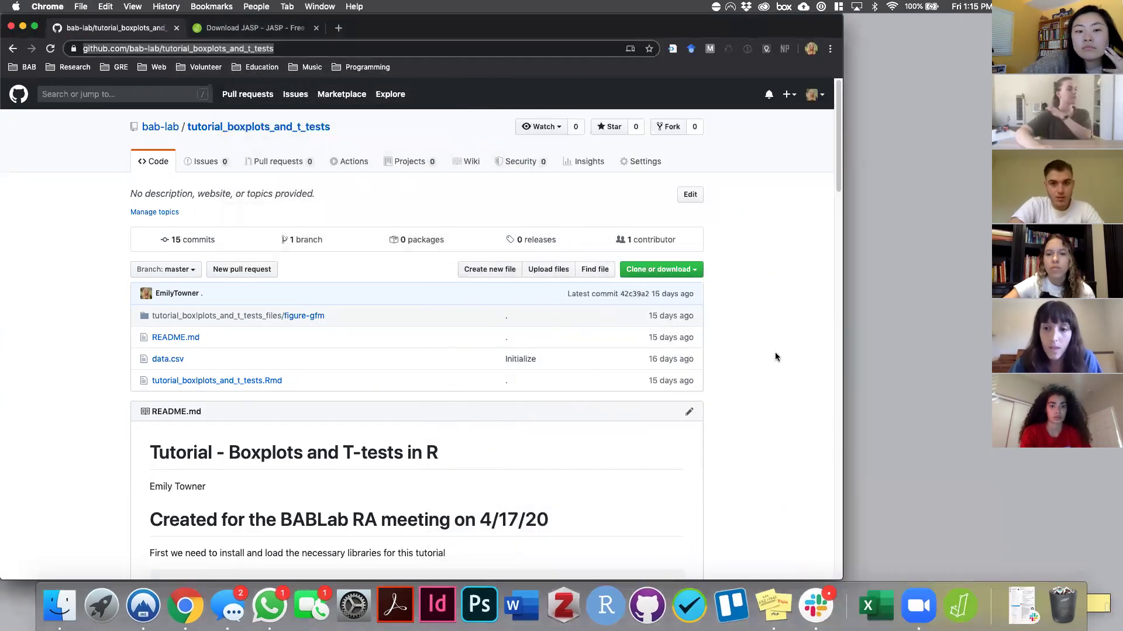
Display the repository's download options and open the tutorial_boxplots_and_t_tests-master folder from the Desktop in Finder, with the browser minimized.
click(693, 269)
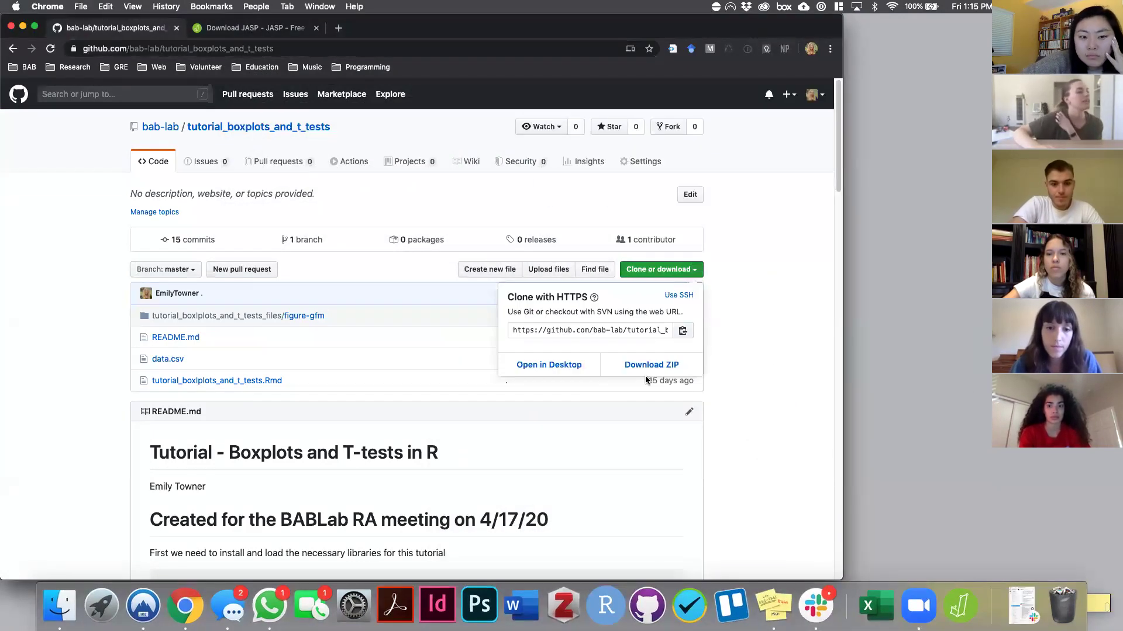
click(59, 605)
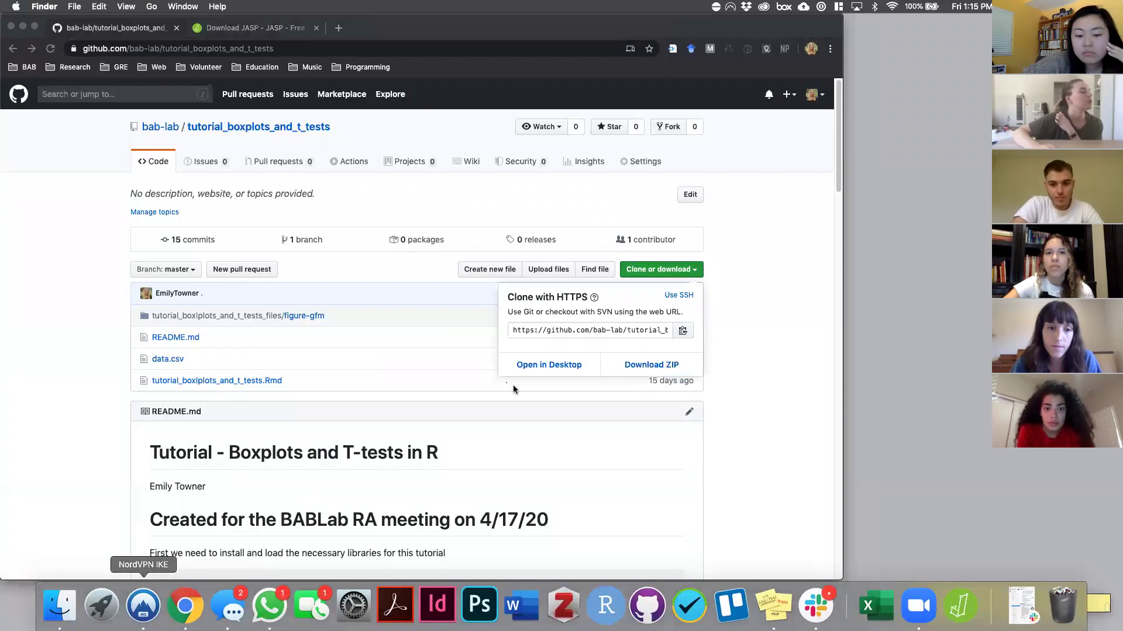
key(super+shift+d)
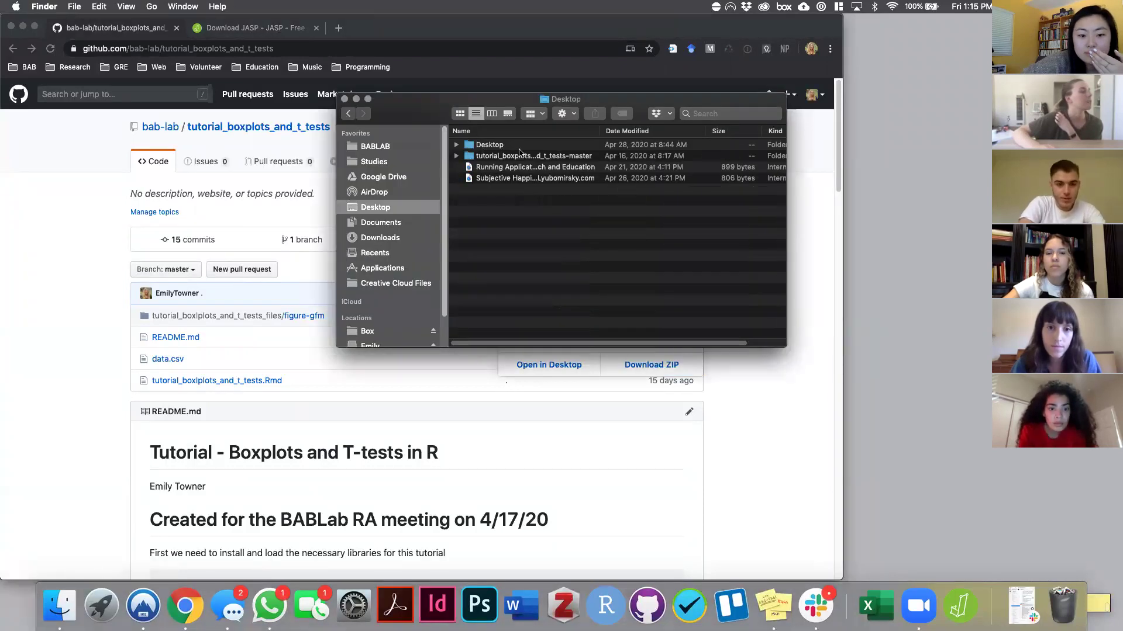
double_click(537, 157)
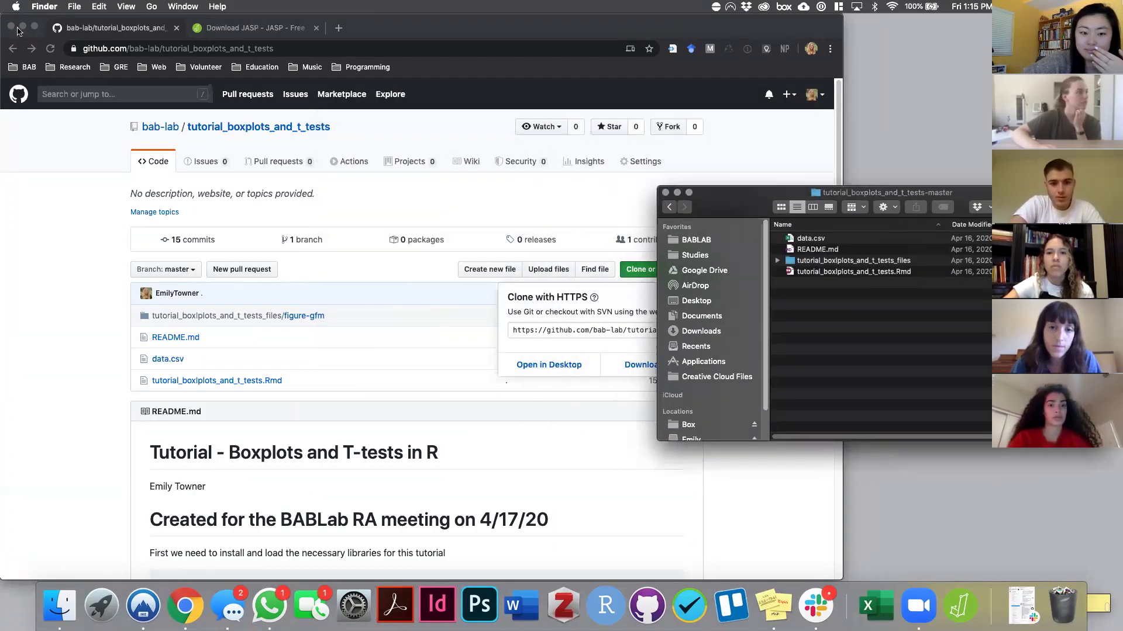
key(super+m)
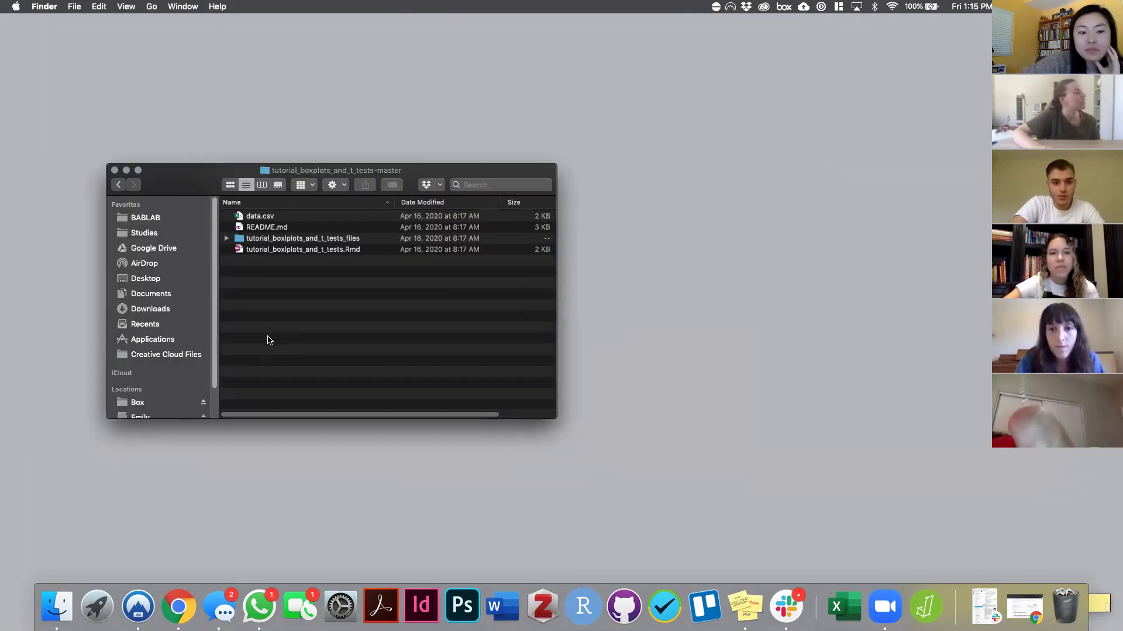
Launch JASP from the Applications folder.
key(super+shift+a)
scroll(275, 327, down, 5)
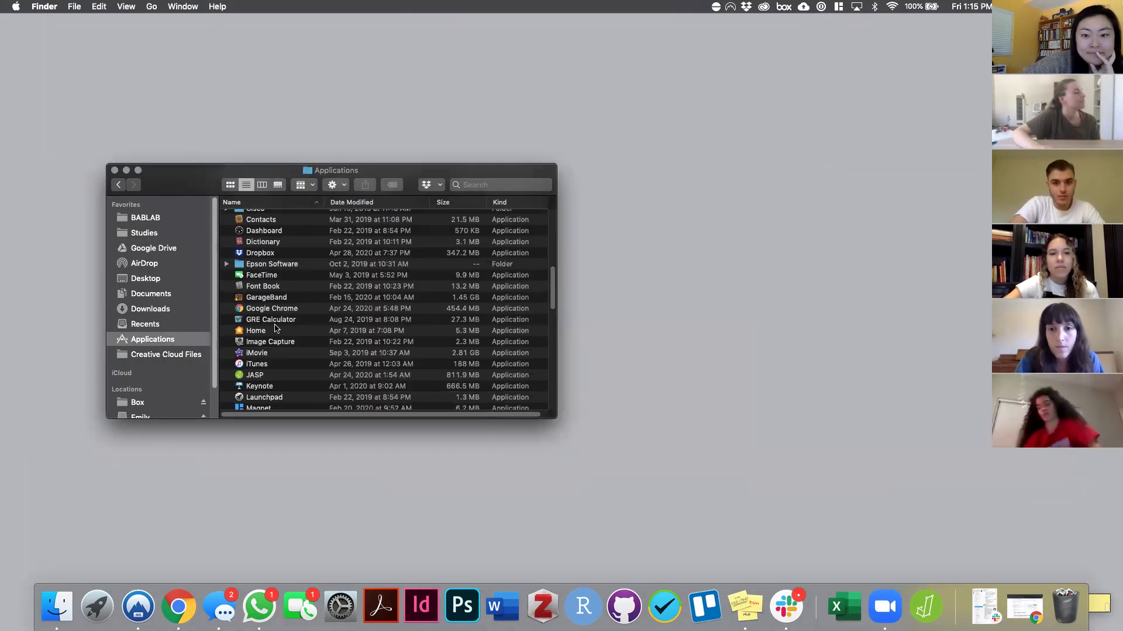
text(jasp)
key(super+o)
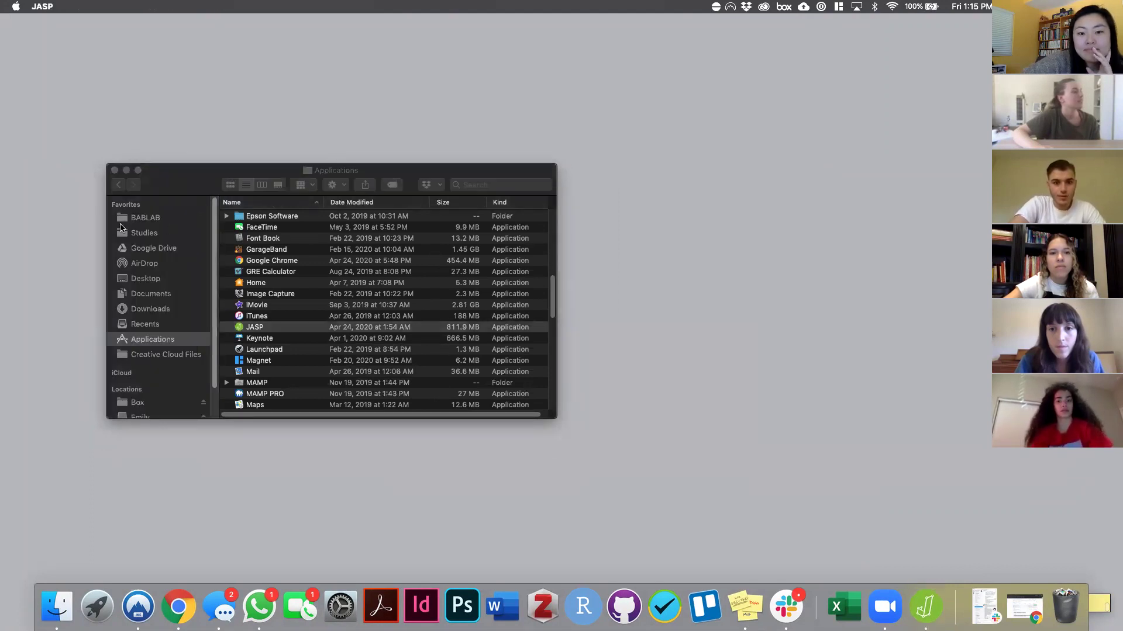
Close the Finder window and enlarge the JASP window to fill the screen.
key(super+Tab)
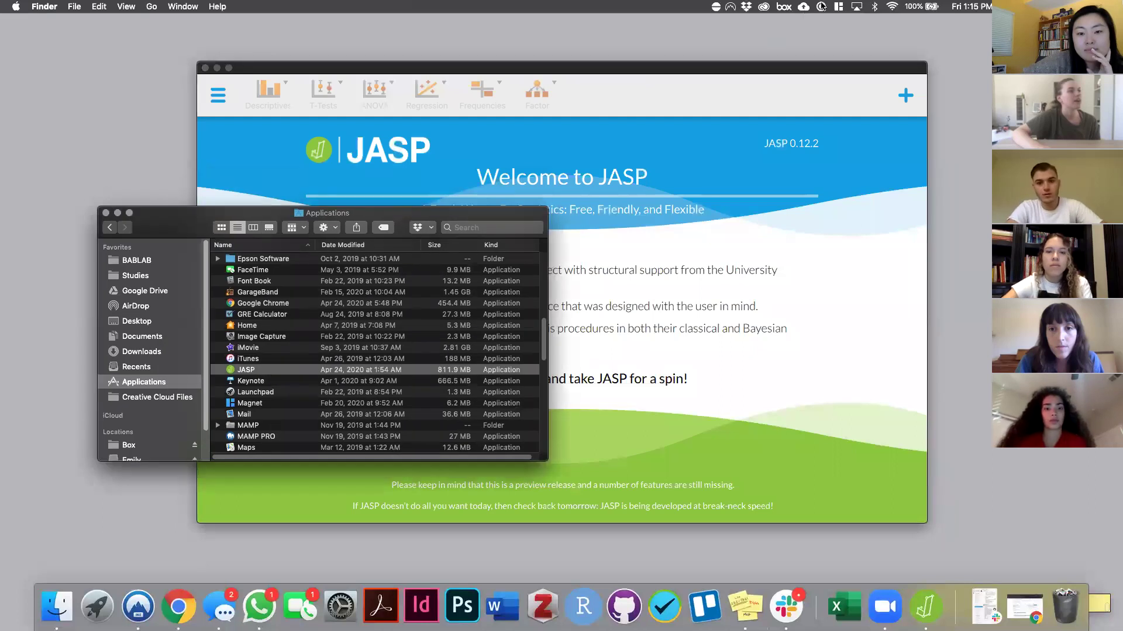
key(super+w)
click(868, 210)
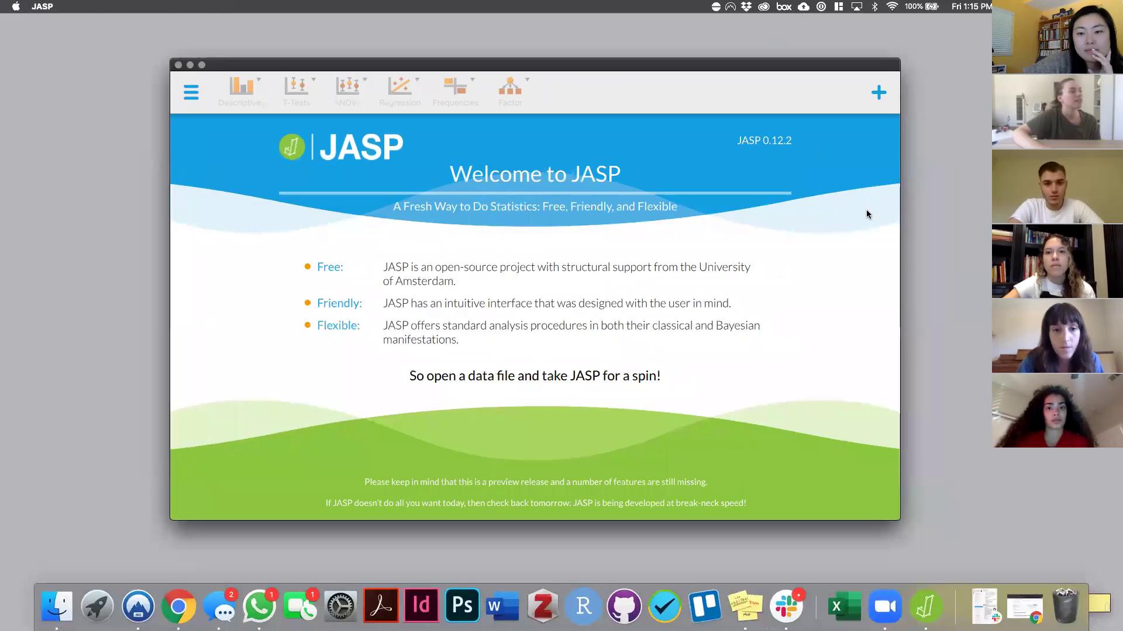
click(838, 7)
key(ctrl+alt+Return)
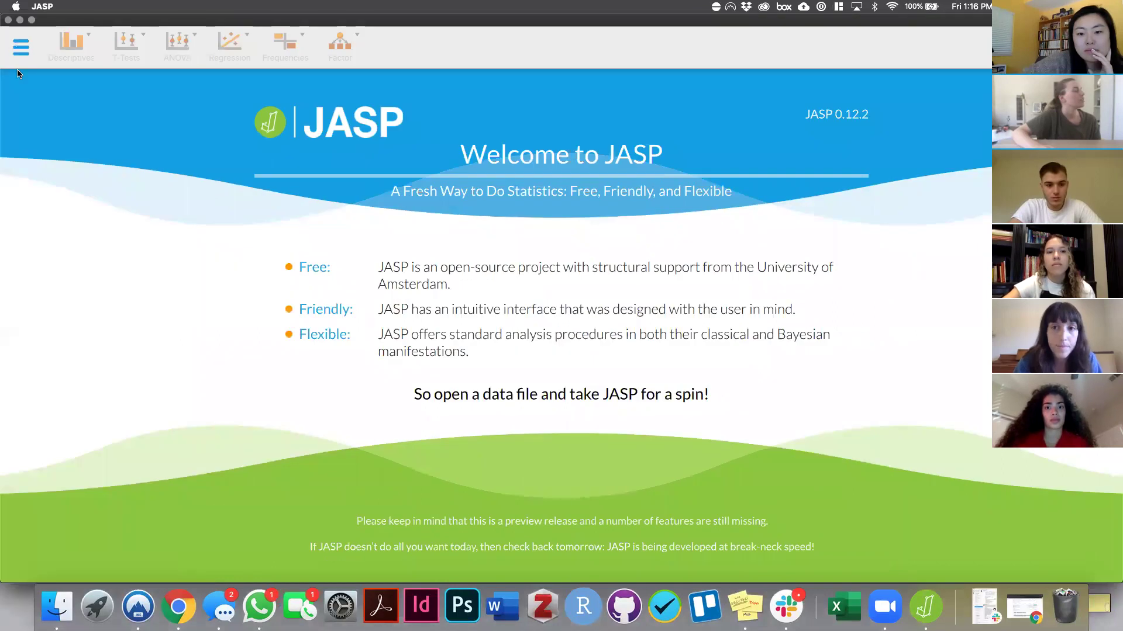
Open data.csv from the tutorial_boxplots_and_t_tests-master folder on the computer.
click(20, 46)
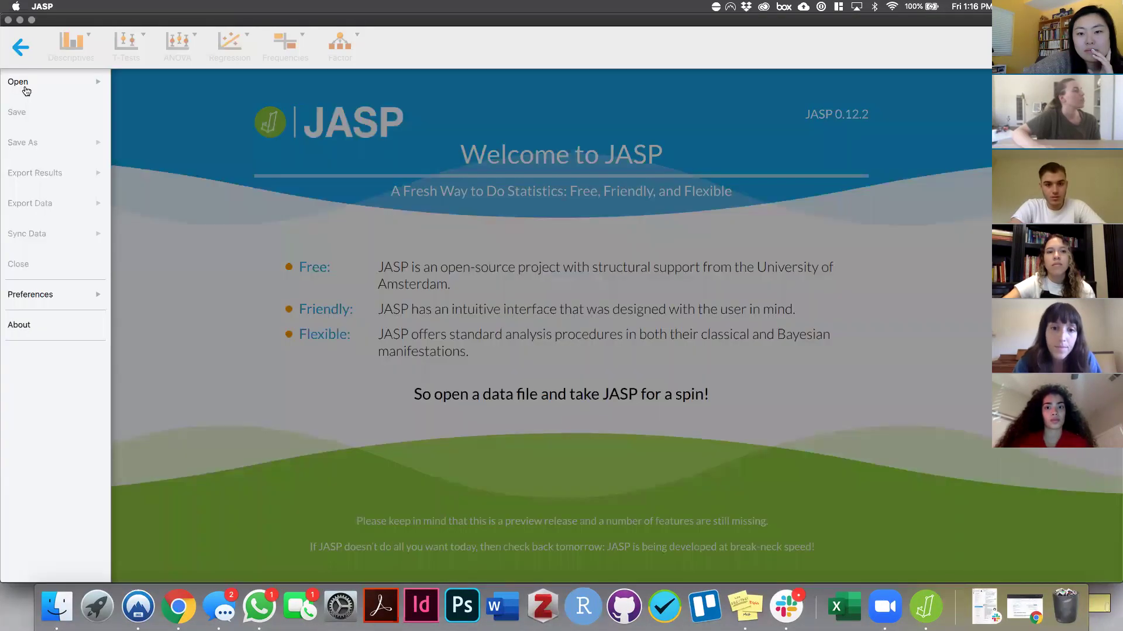
click(91, 89)
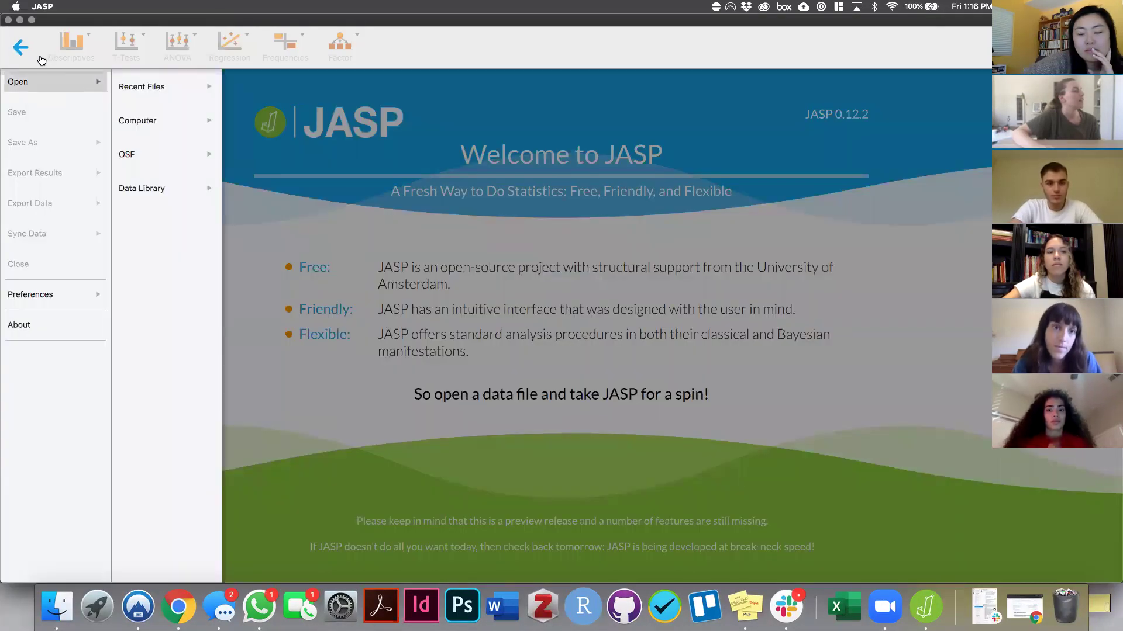
click(148, 117)
click(240, 107)
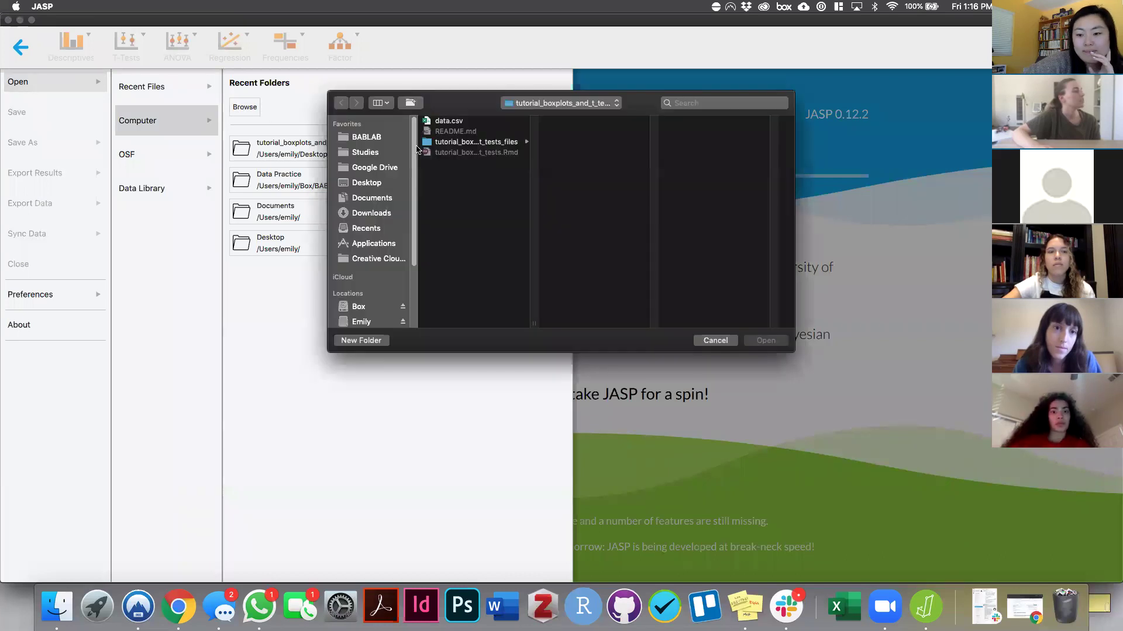
click(490, 121)
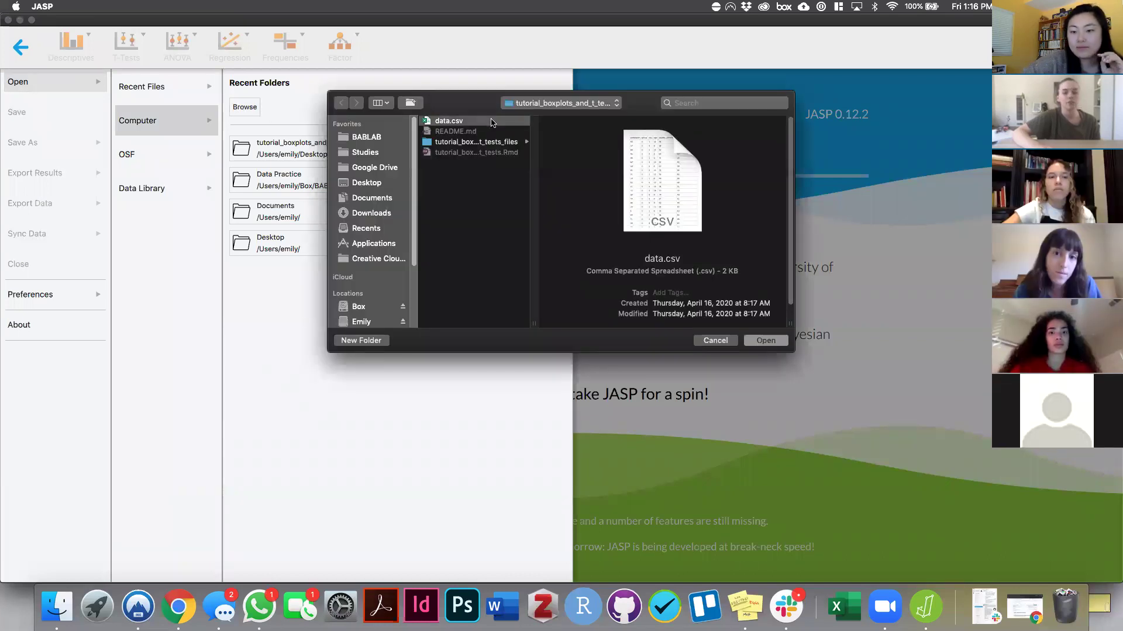
click(779, 340)
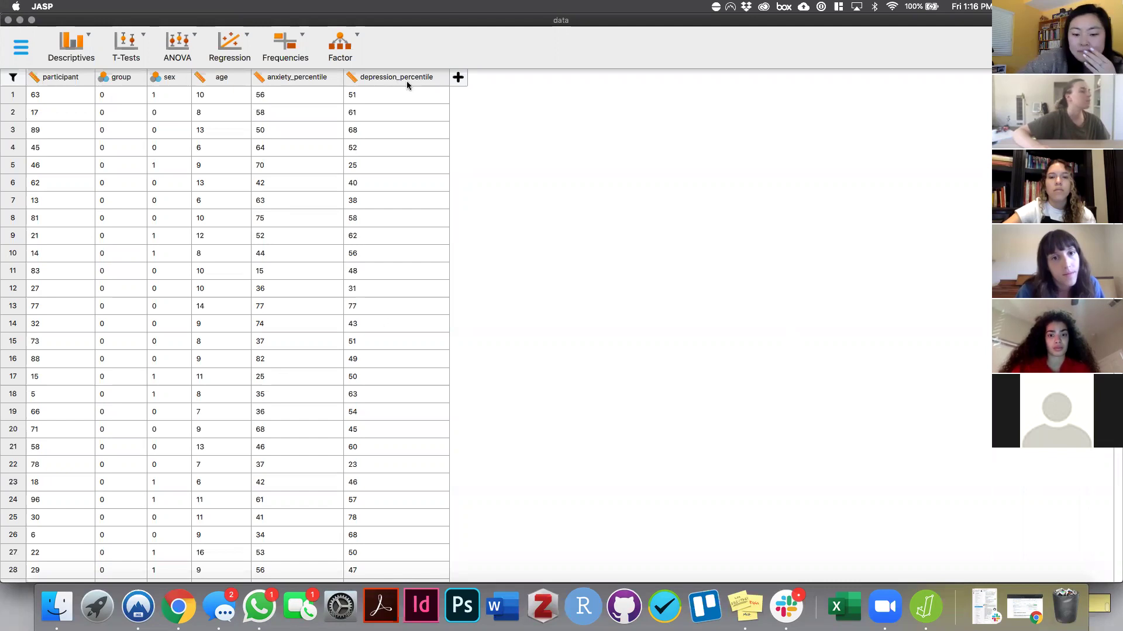
Look through the loaded data table and view the column type choices for depression_percentile.
scroll(305, 426, down, 3)
scroll(271, 341, up, 3)
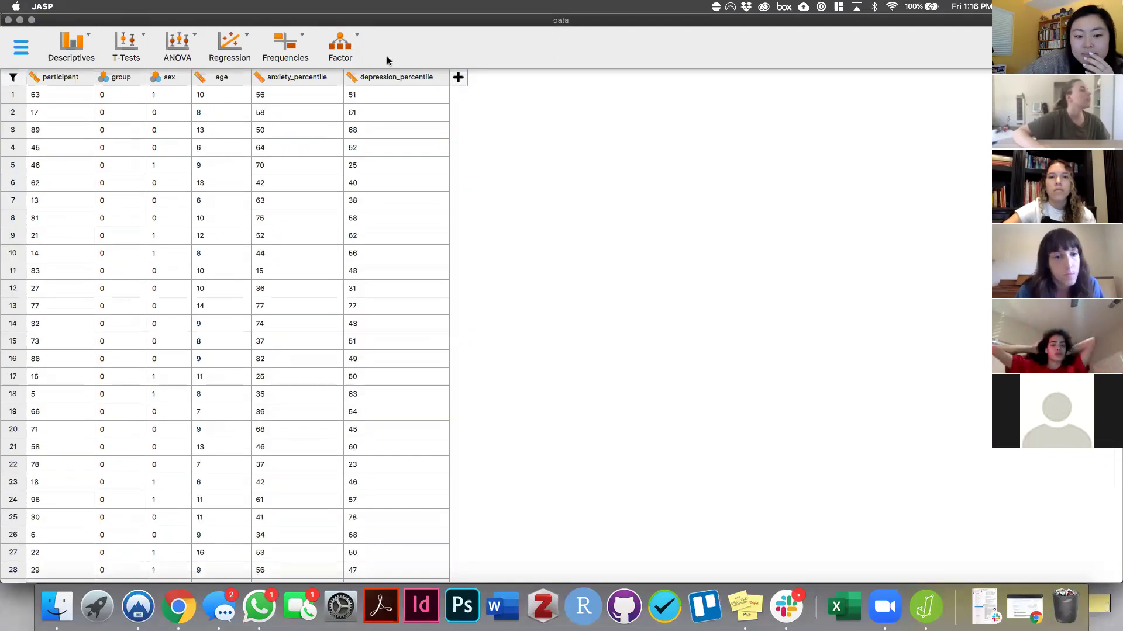
click(362, 79)
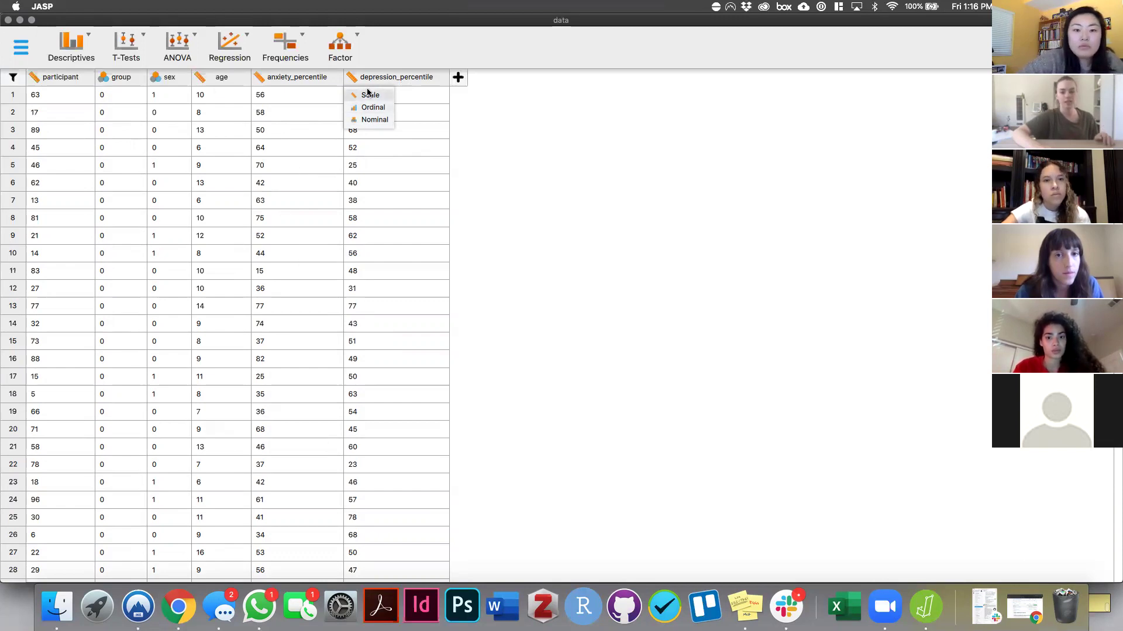
click(404, 98)
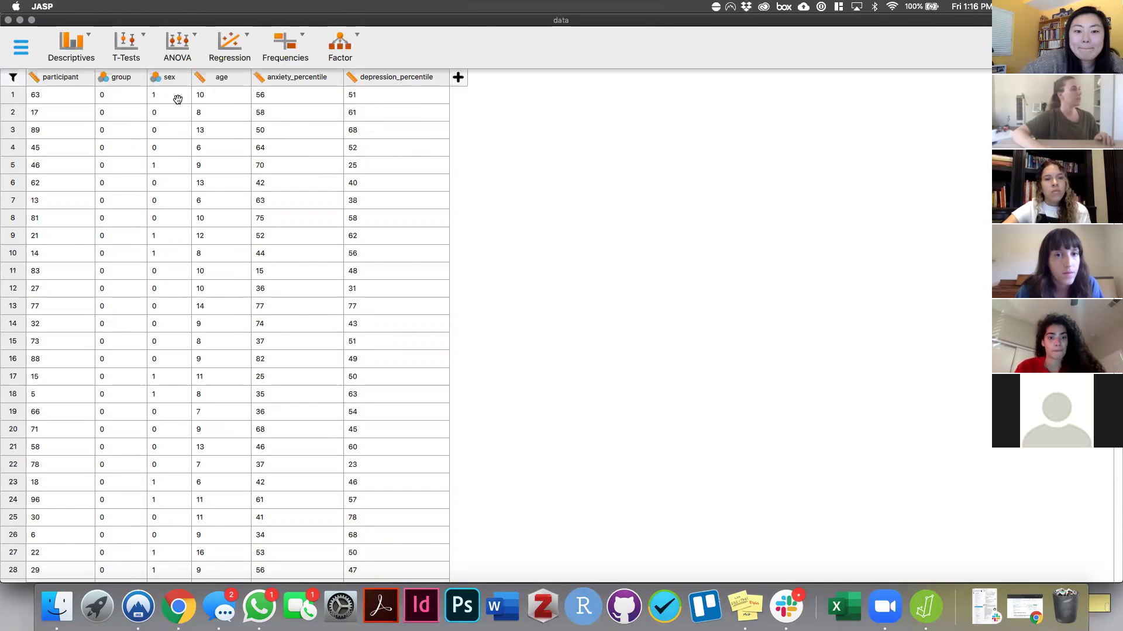
View the value labels and the column type choices of the sex column.
click(169, 79)
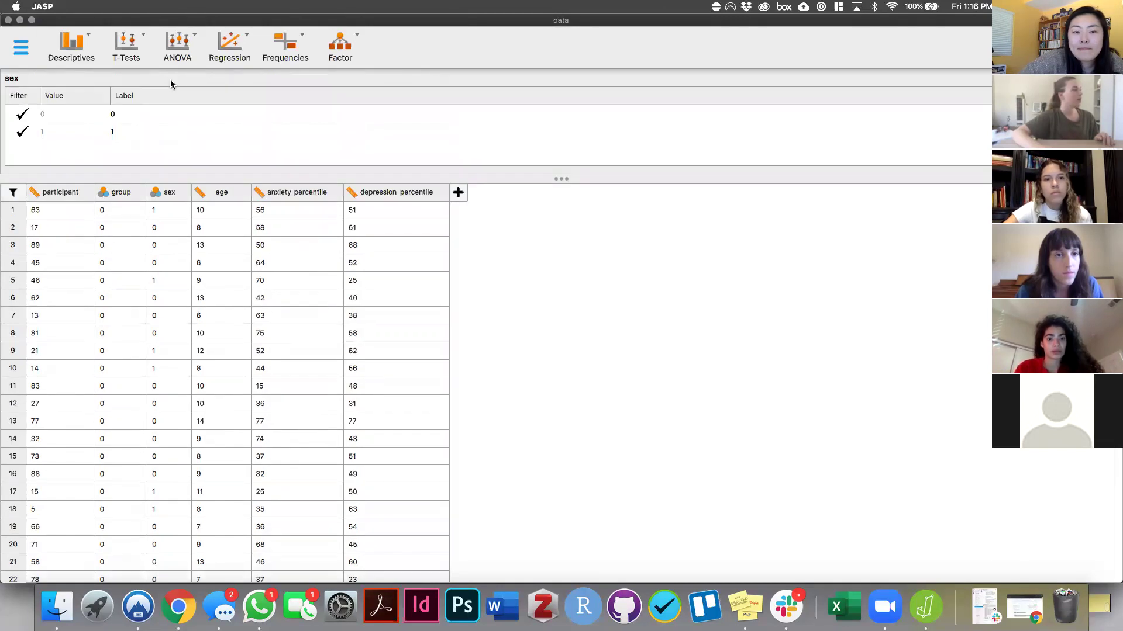
click(166, 199)
click(155, 78)
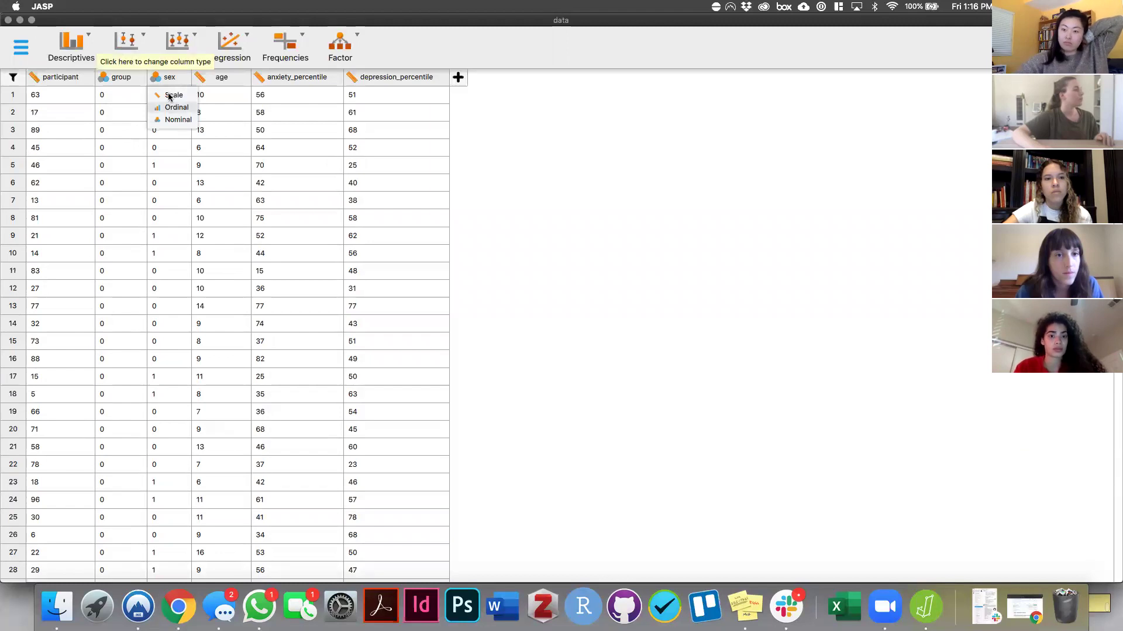
Label value 0 of the sex column as Male and enter Female as the label for value 1.
click(167, 74)
click(122, 112)
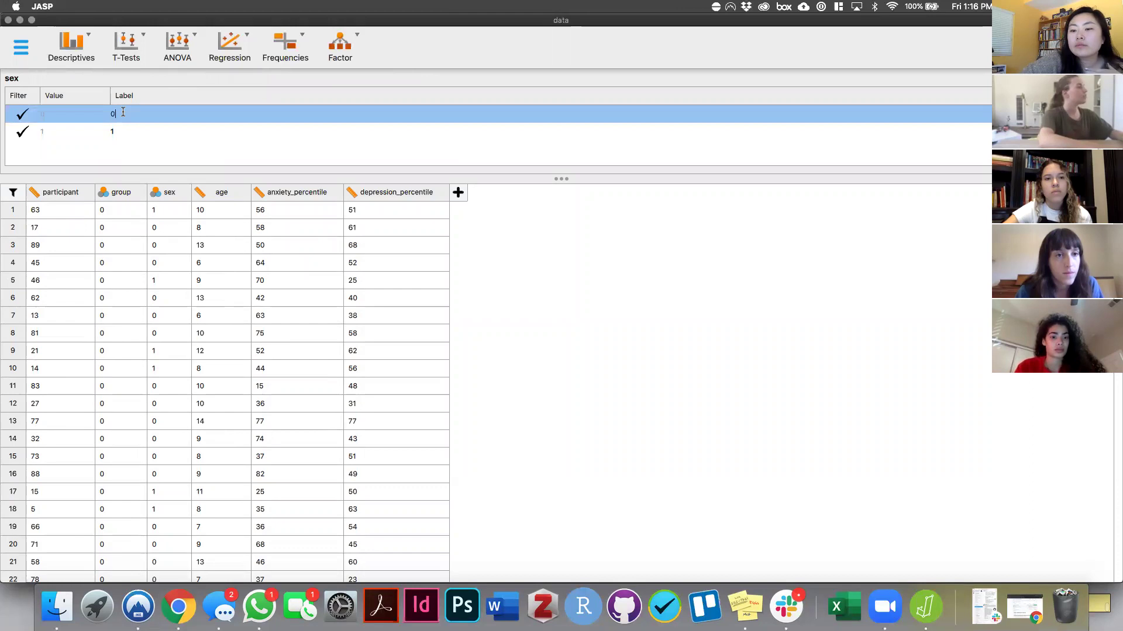
text(Male)
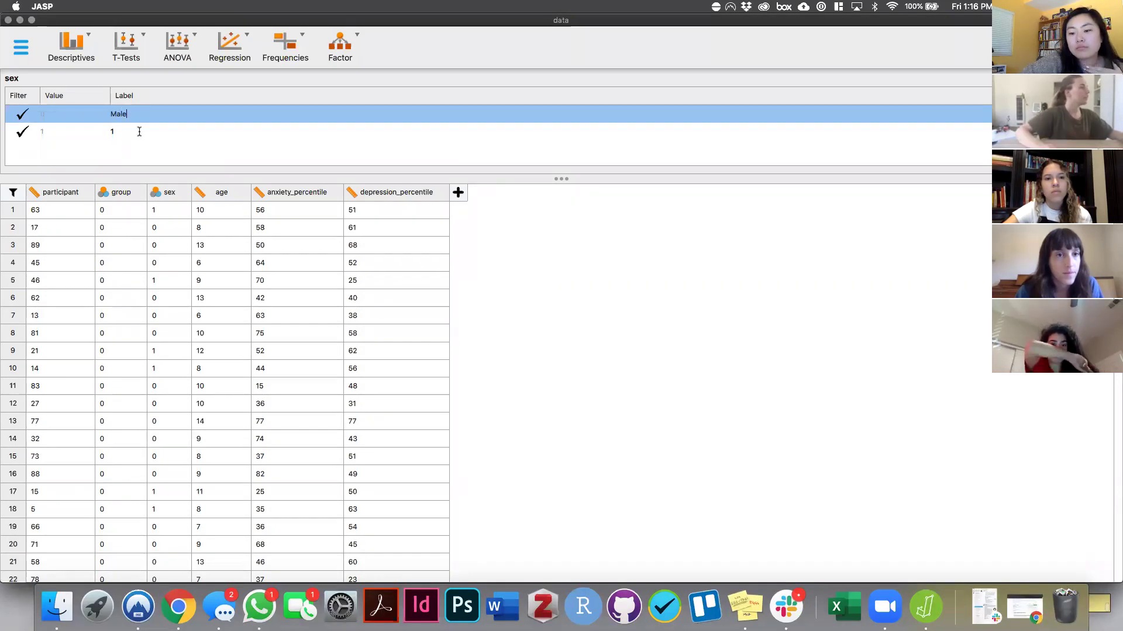
click(140, 131)
text(Fe)
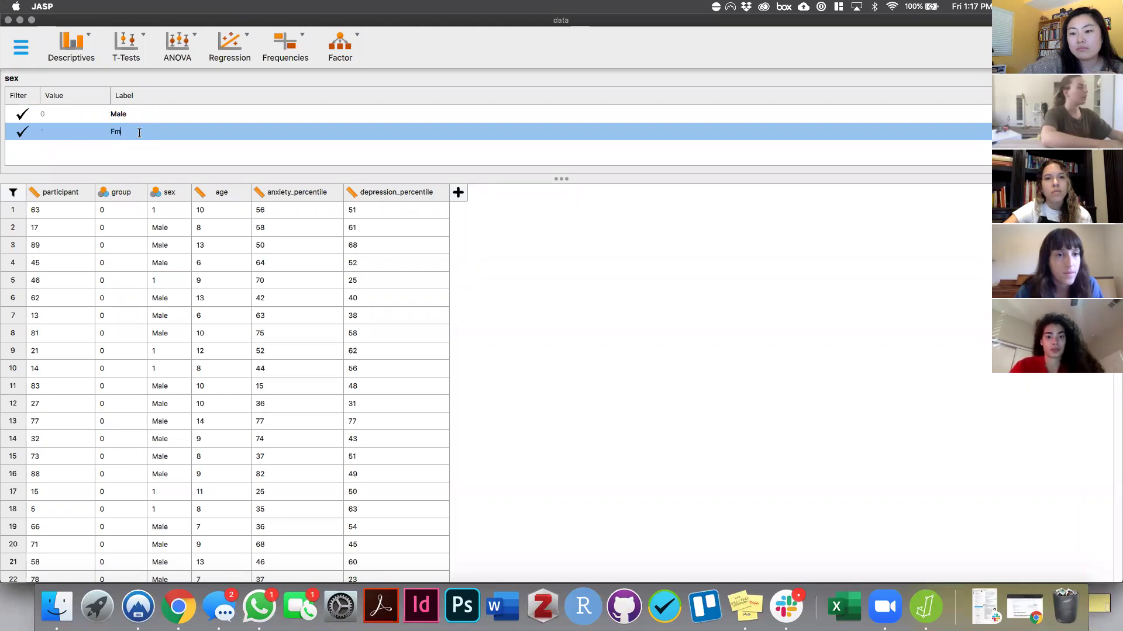
text(male)
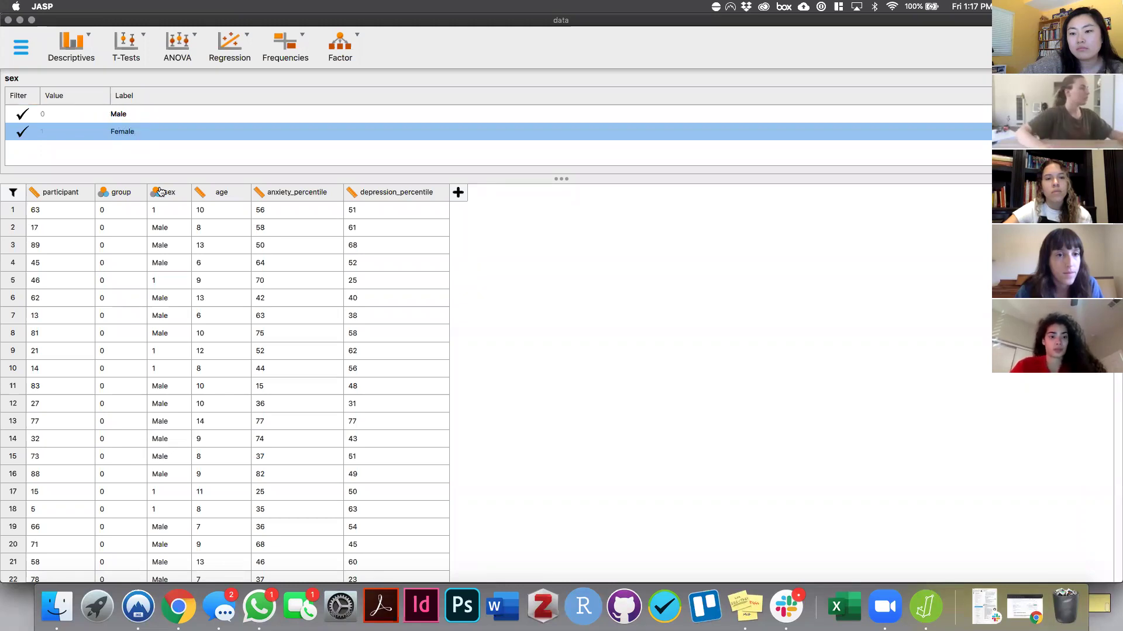
Label the group column's value 0 as Comparison and value 1 as ELS, and check the labels in the data rows.
click(118, 193)
click(132, 114)
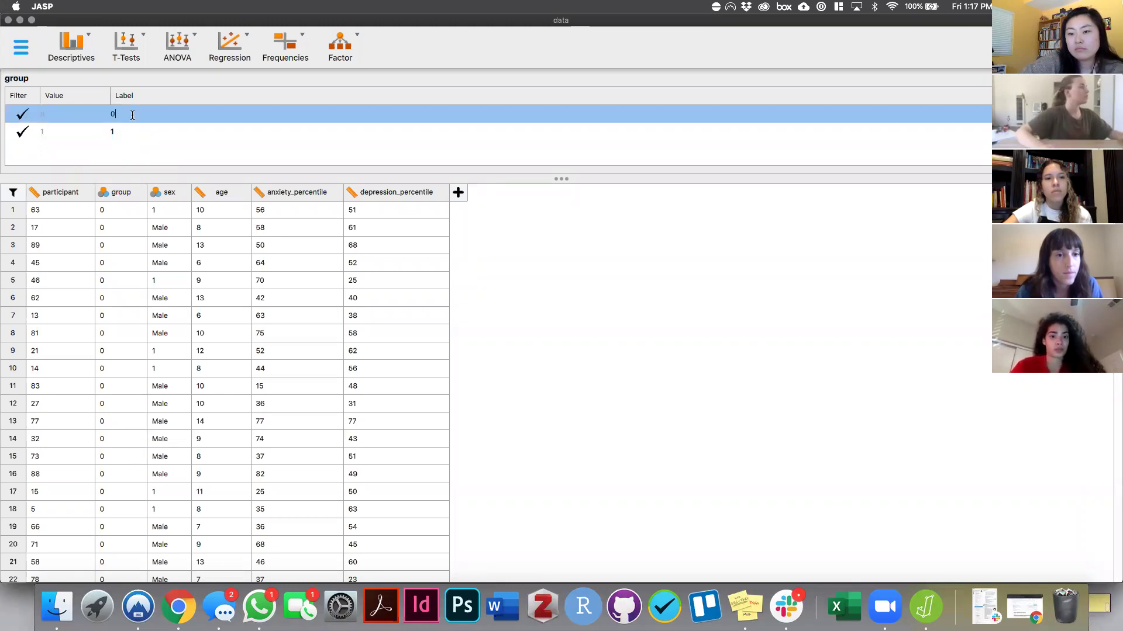
key(BackSpace)
text(Compari)
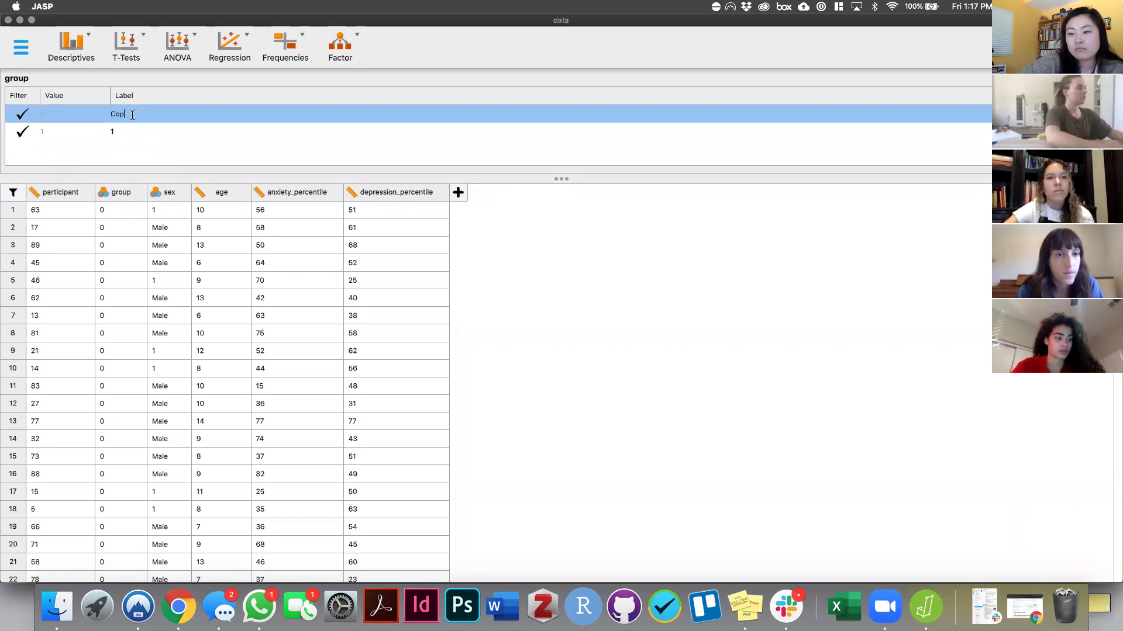
text(son)
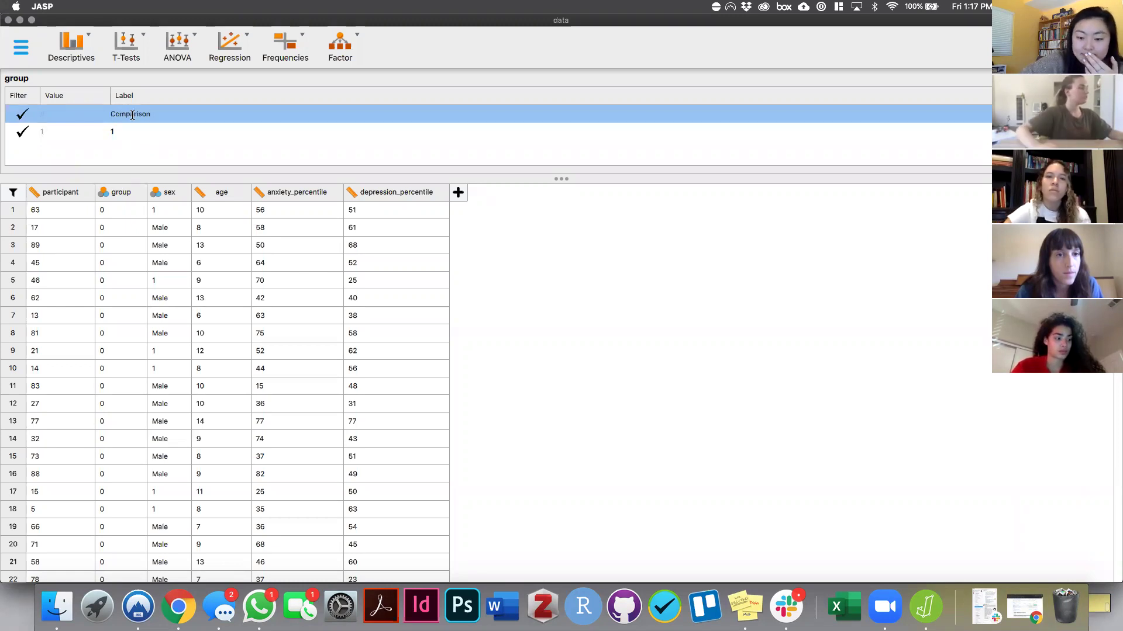
click(137, 134)
key(BackSpace)
text(ELS)
scroll(112, 387, down, 15)
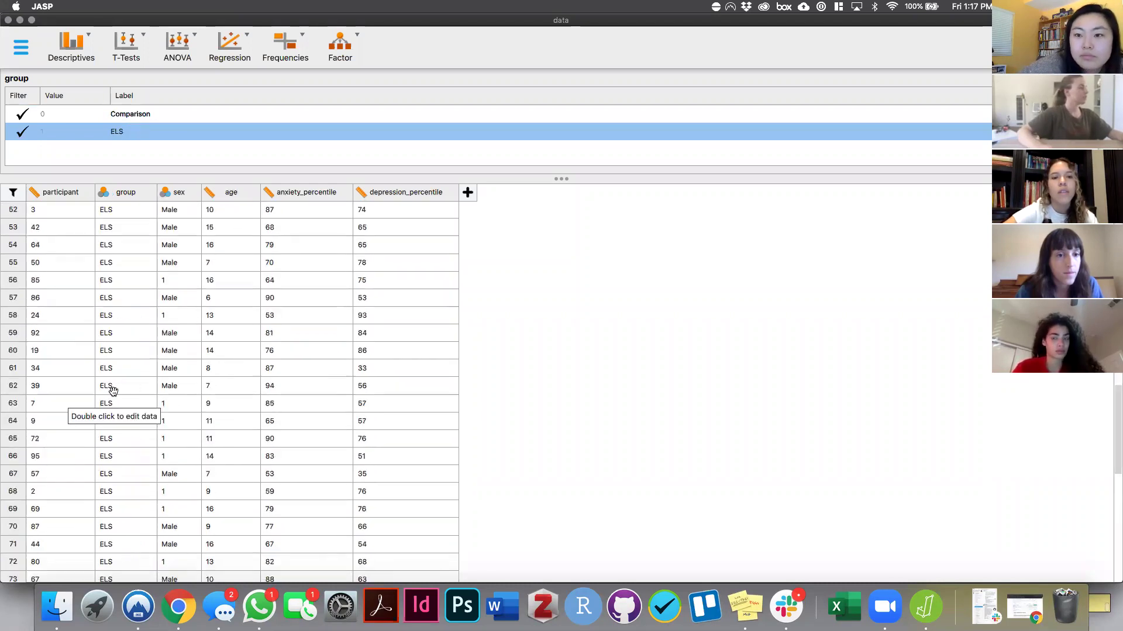
scroll(115, 386, up, 10)
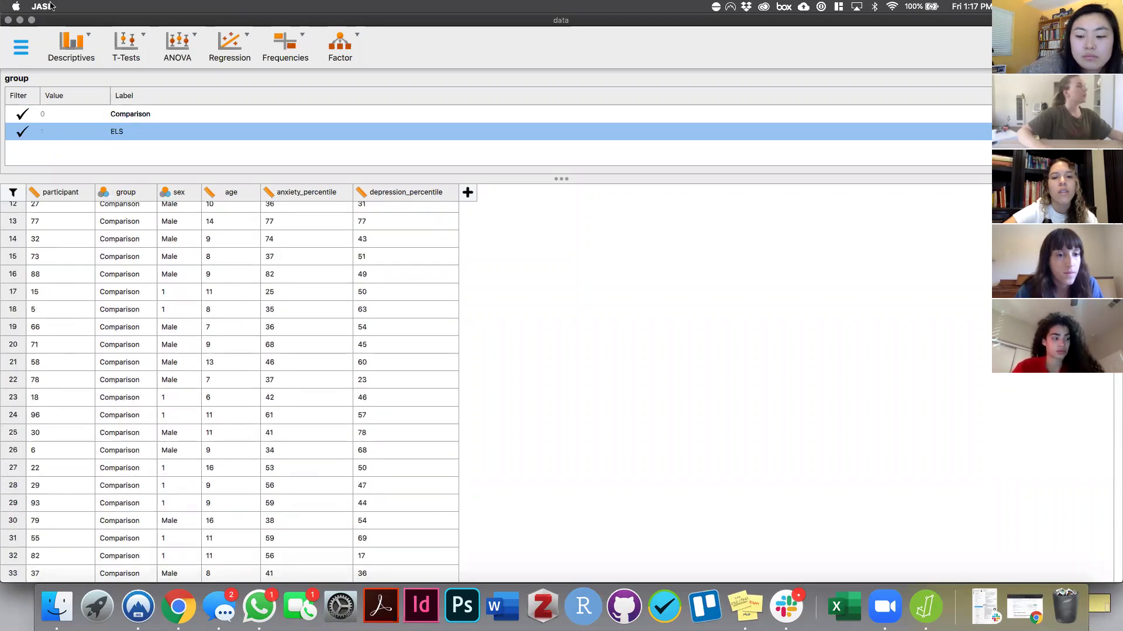
Start a Descriptive Statistics analysis with anxiety_percentile as its variable.
click(74, 41)
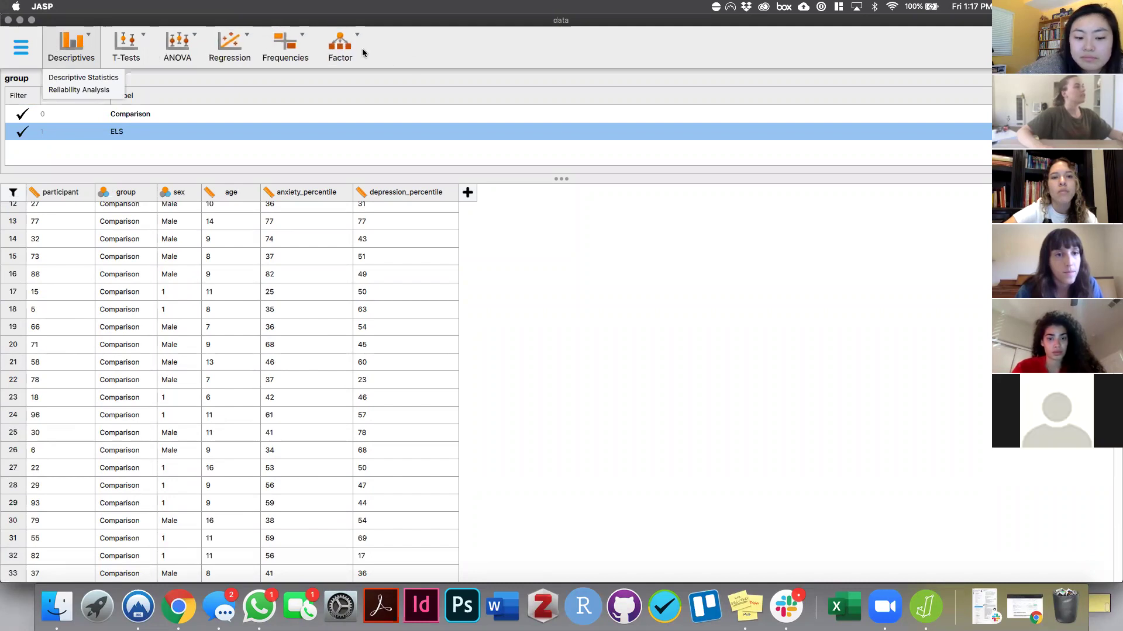
click(65, 79)
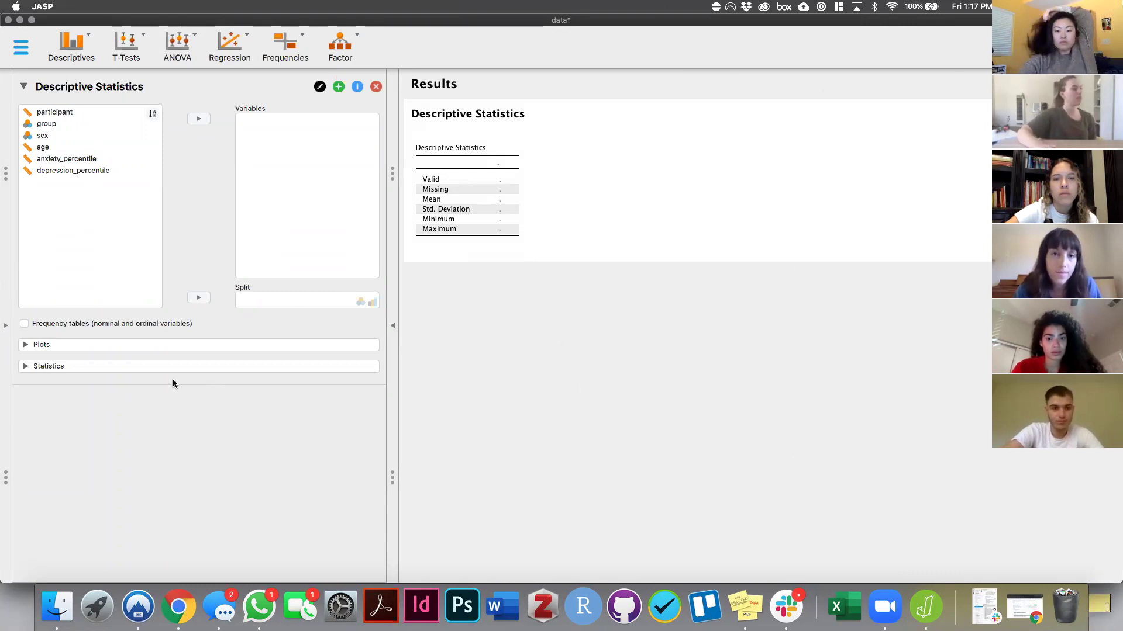
click(6, 325)
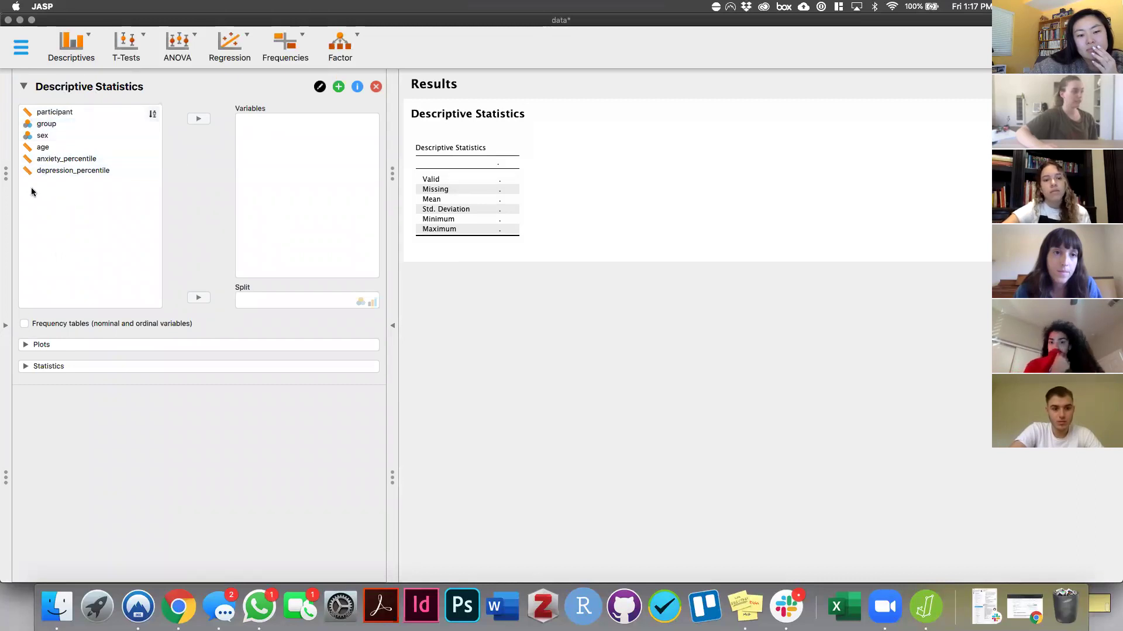
click(65, 161)
click(199, 120)
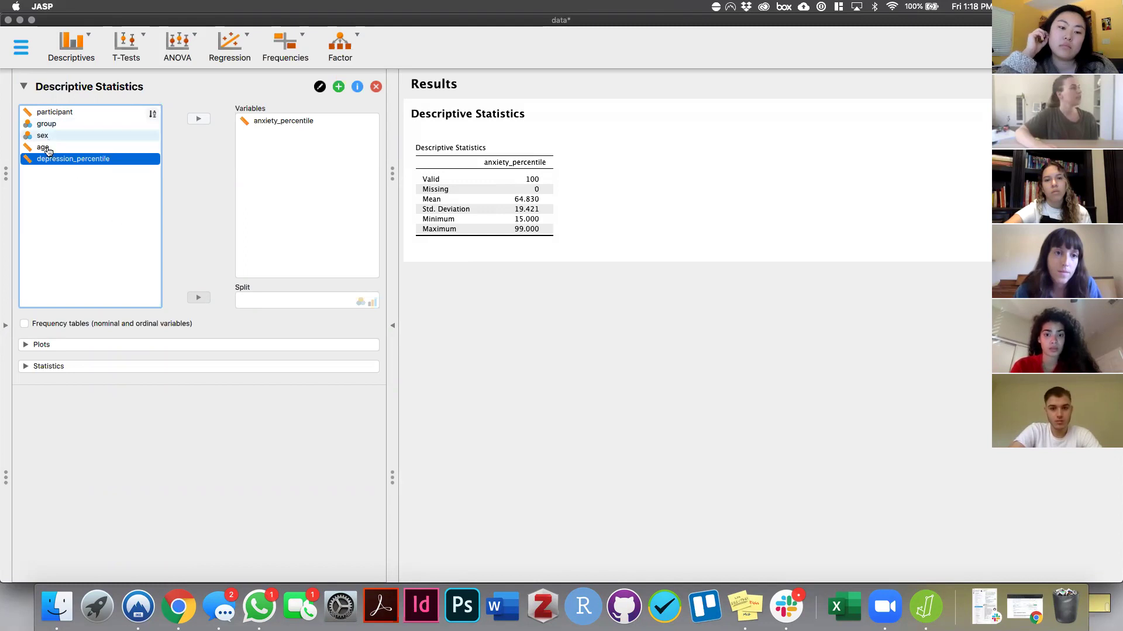
Split the descriptive statistics by group and add boxplots of anxiety_percentile.
click(51, 128)
drag(50, 127, 264, 303)
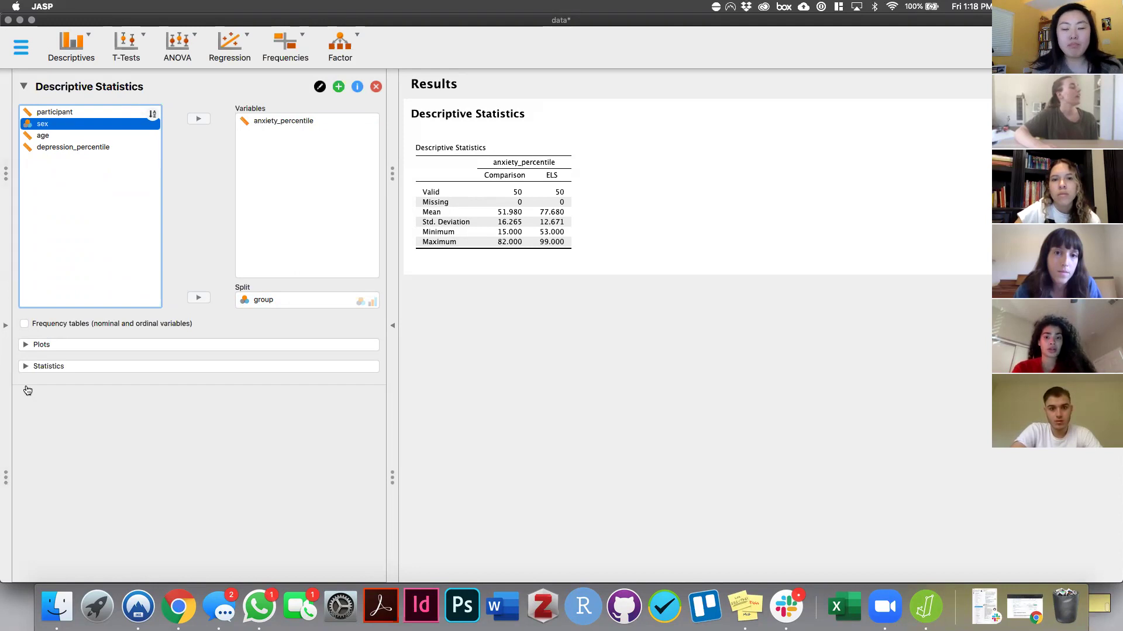
click(25, 346)
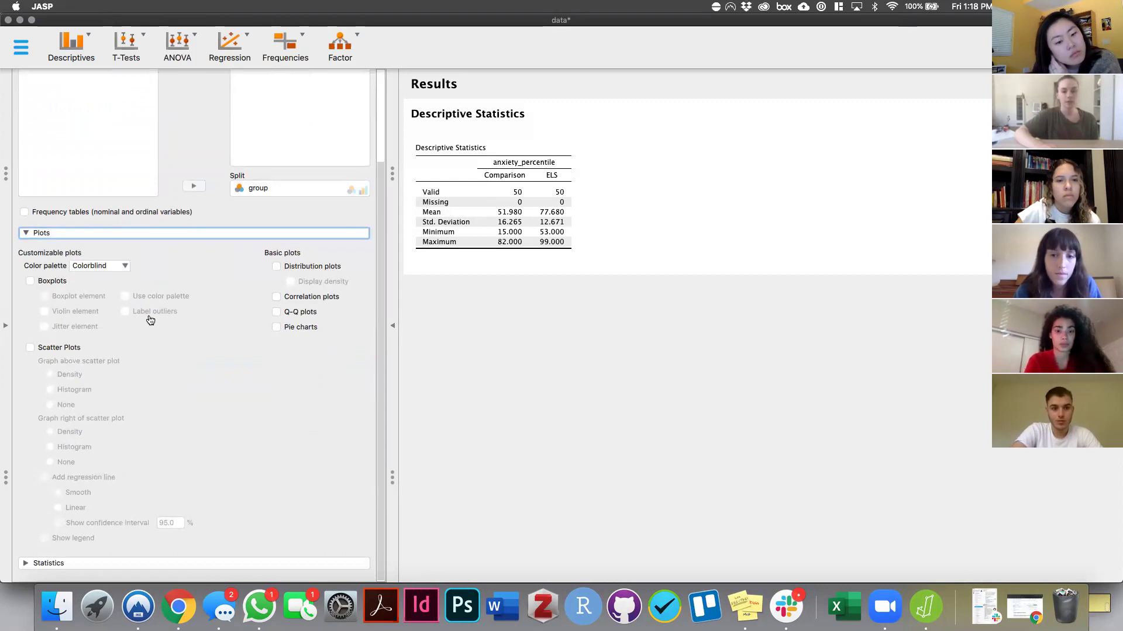
click(31, 282)
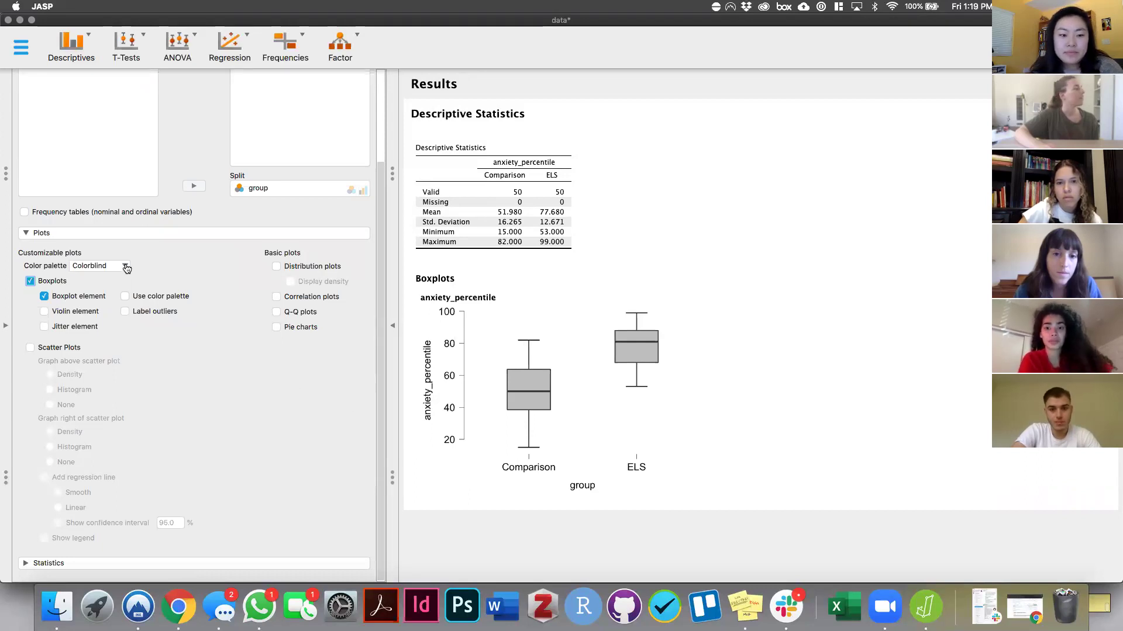
Switch to Chrome to view the Early Life Stress and Anxiety boxplot in the GitHub tutorial, and return to JASP.
click(1022, 604)
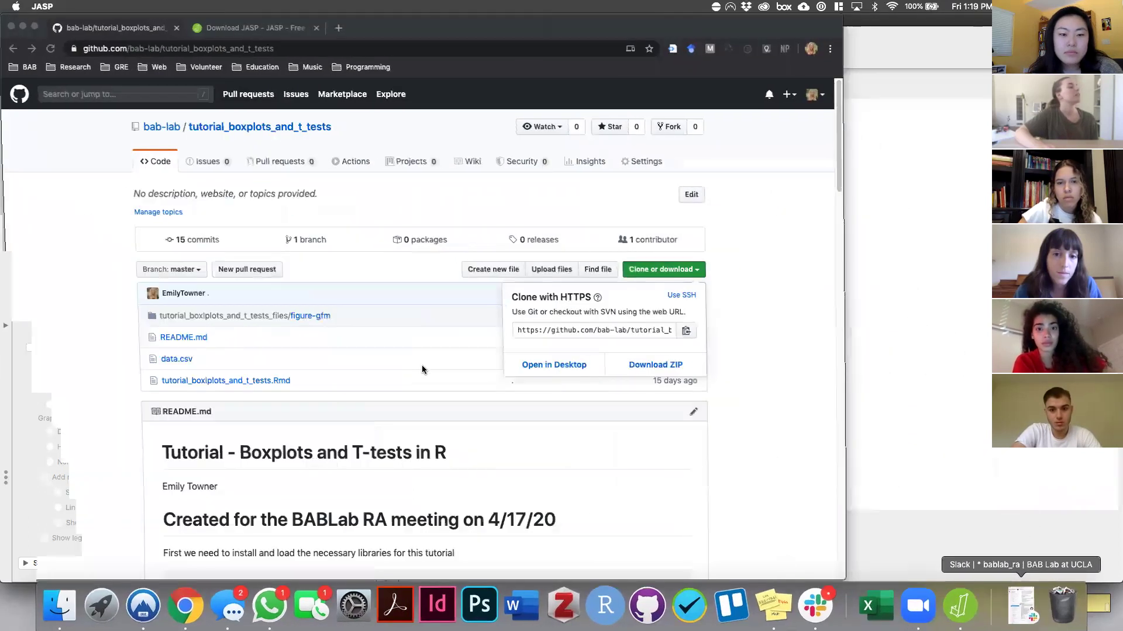
scroll(422, 370, down, 5)
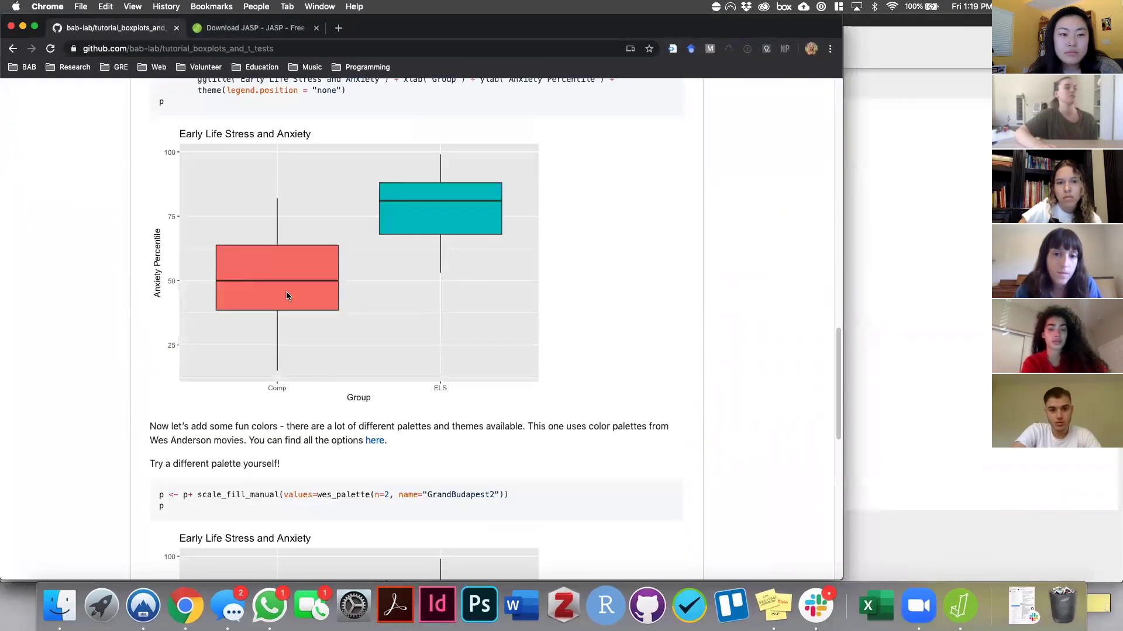
click(23, 27)
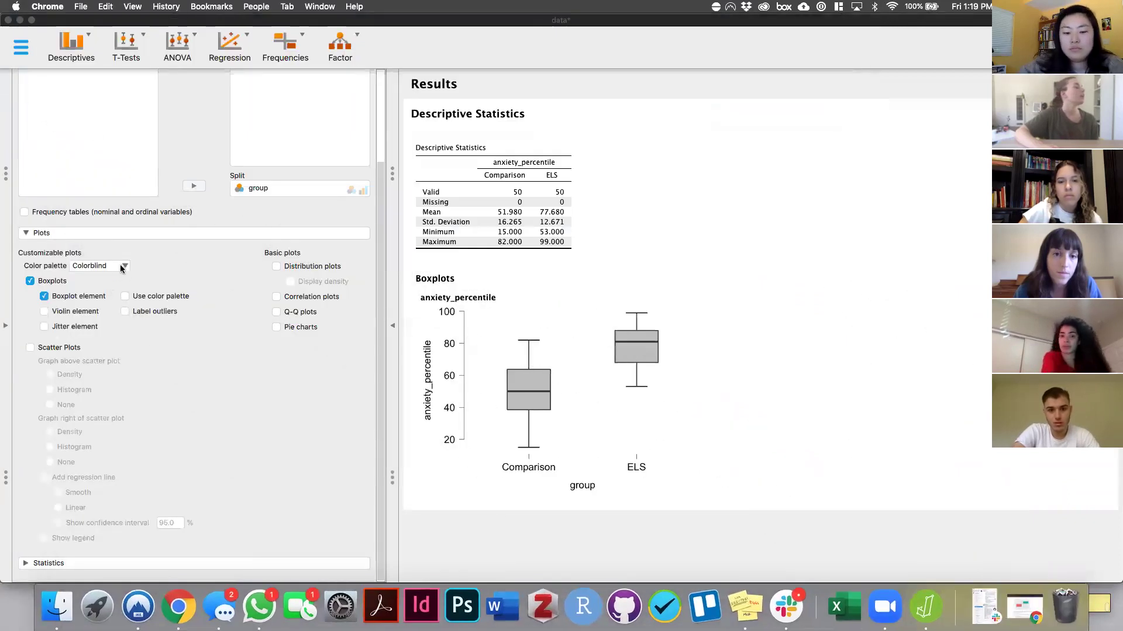
Color the boxplots with the ggplot2 color palette.
click(122, 266)
click(86, 313)
click(125, 297)
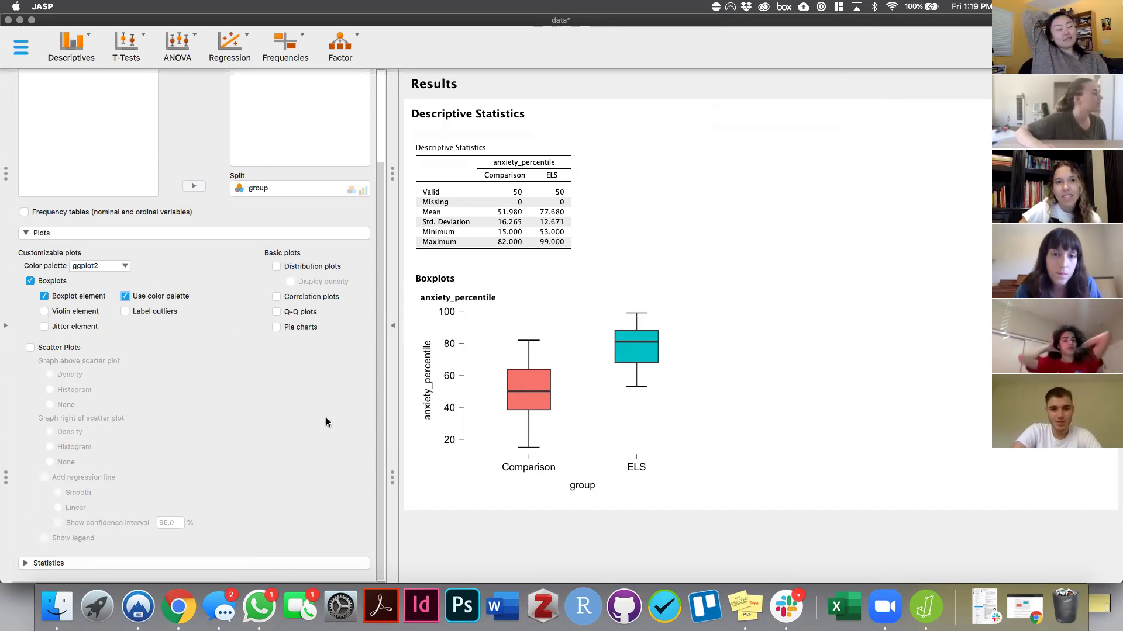
Add the jitter element to the boxplots, also trying out the violin element and outlier labels without keeping them.
click(45, 312)
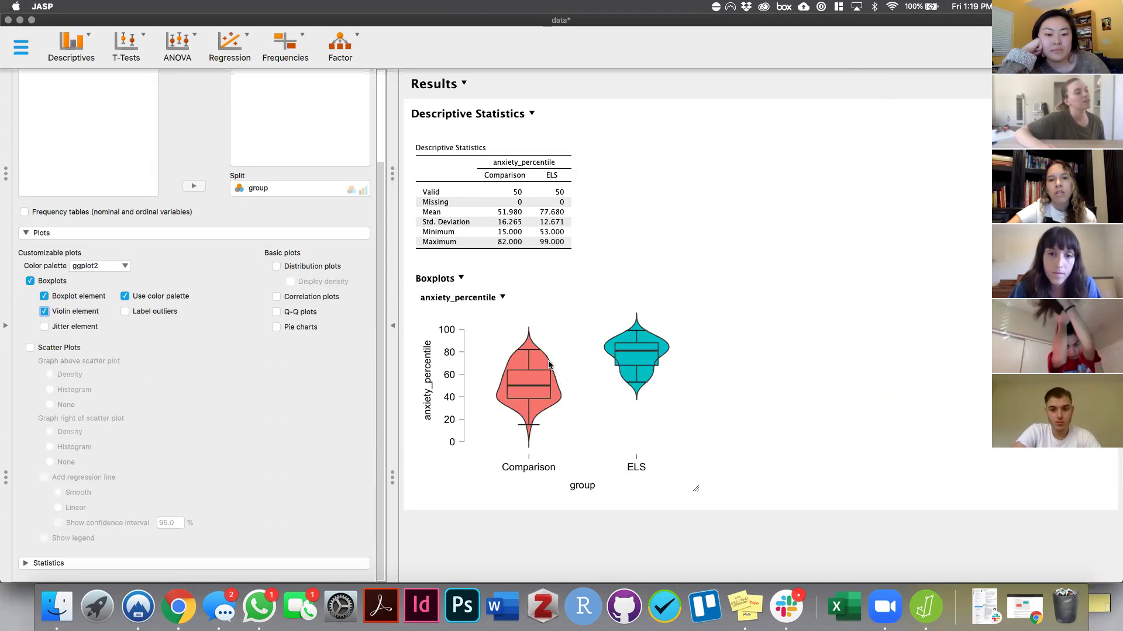
click(45, 311)
click(45, 327)
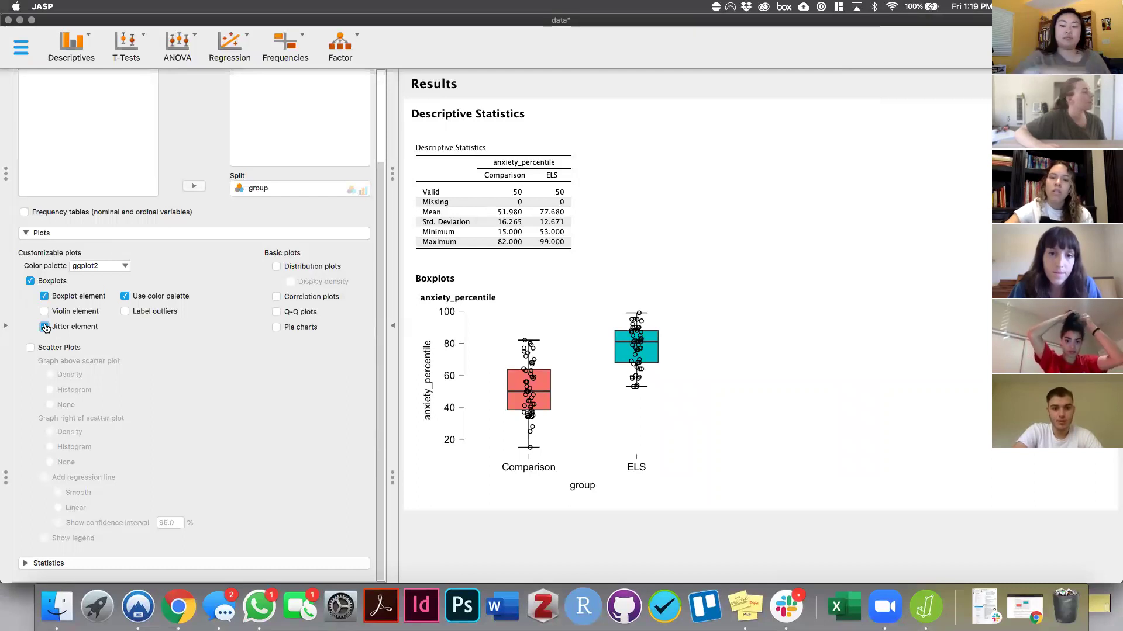
click(125, 311)
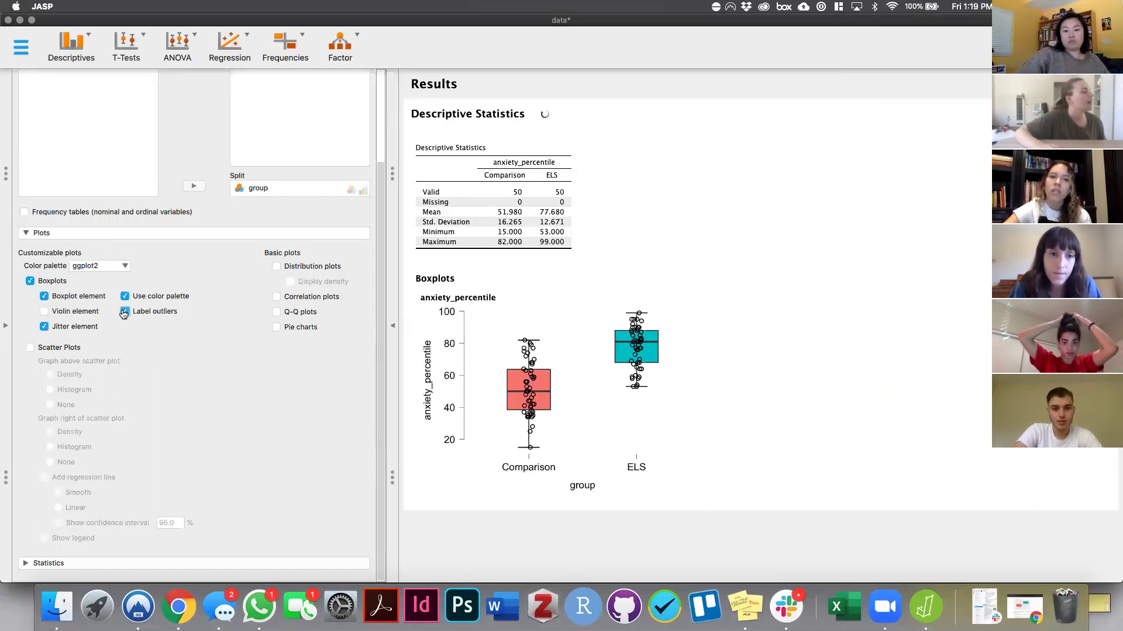
click(124, 311)
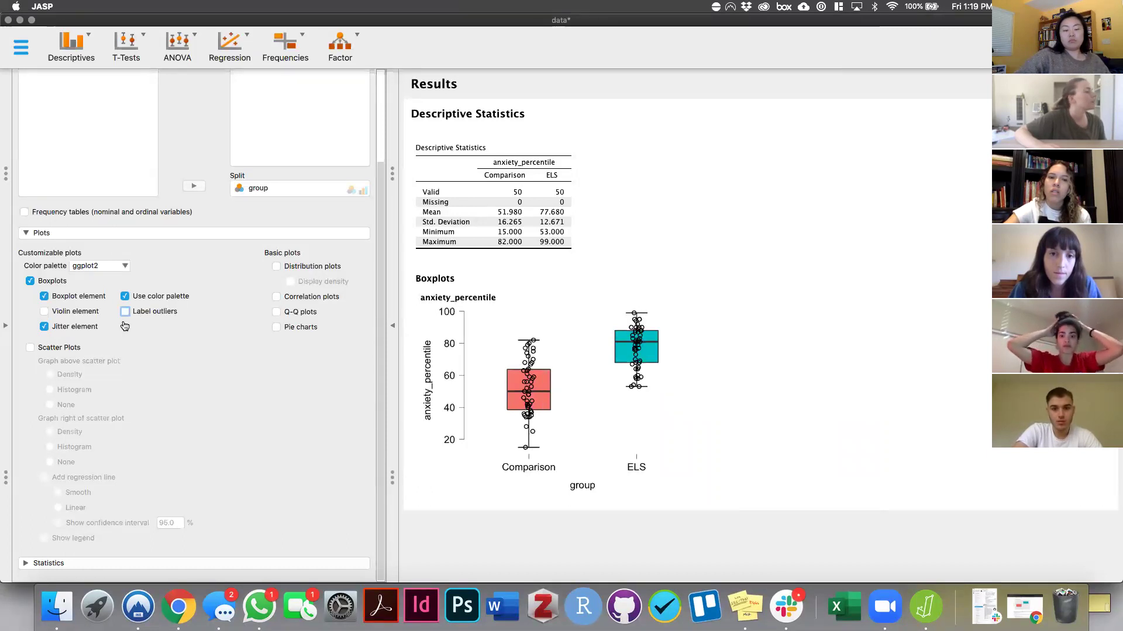
Add distribution plots of anxiety_percentile for both groups and display their density curves.
click(274, 267)
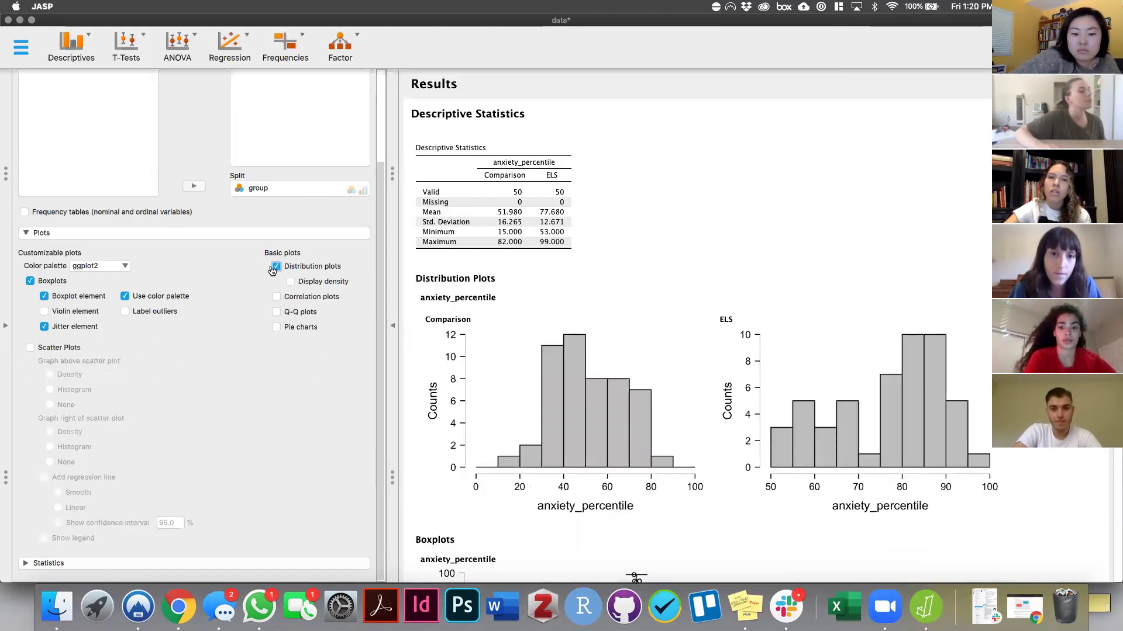
scroll(468, 374, down, 3)
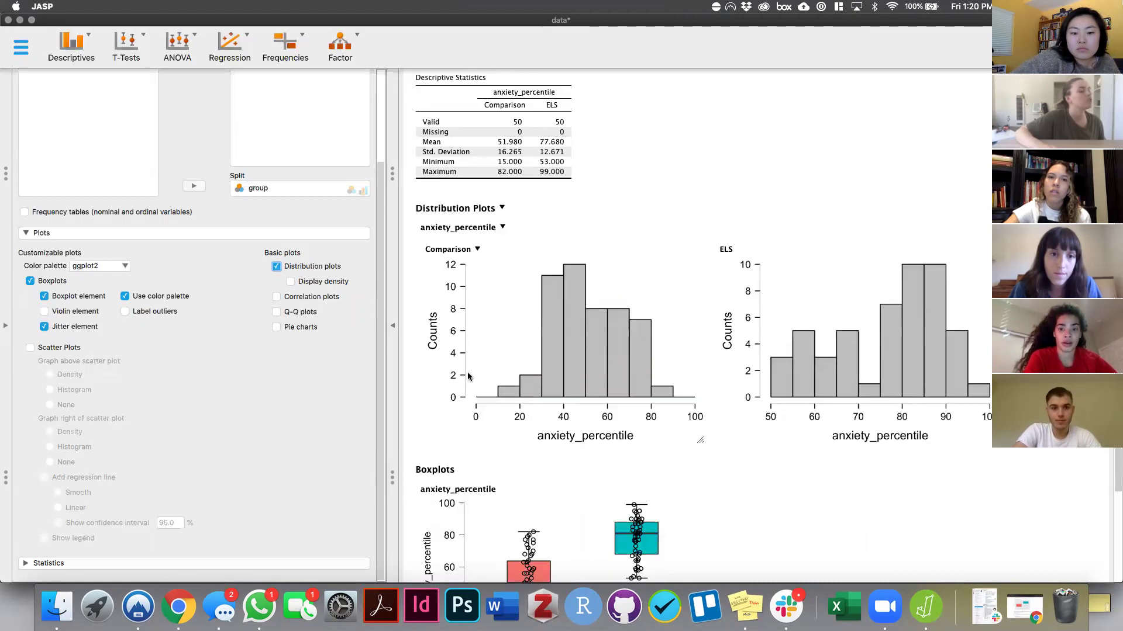
scroll(468, 376, up, 1)
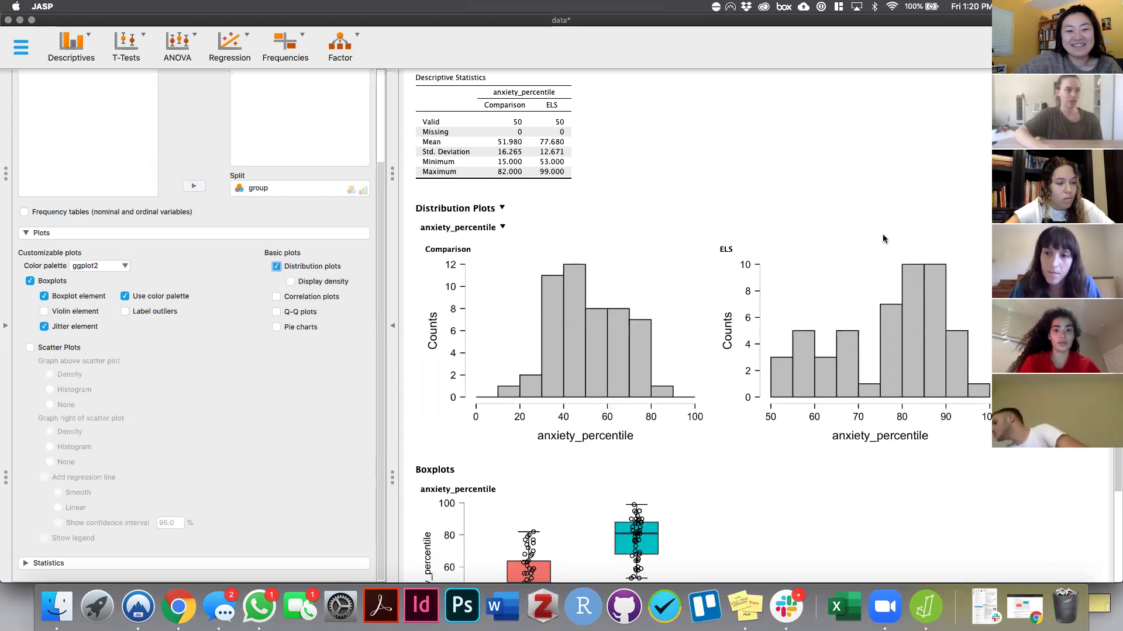
click(291, 283)
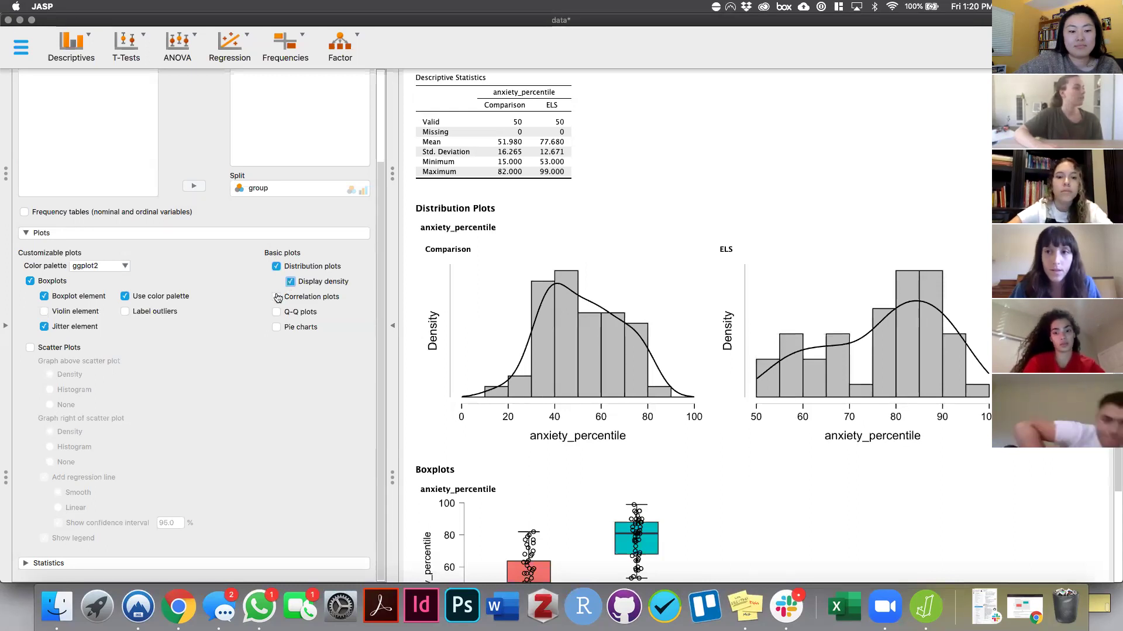
Try adding correlation plots to the descriptive statistics results.
click(277, 297)
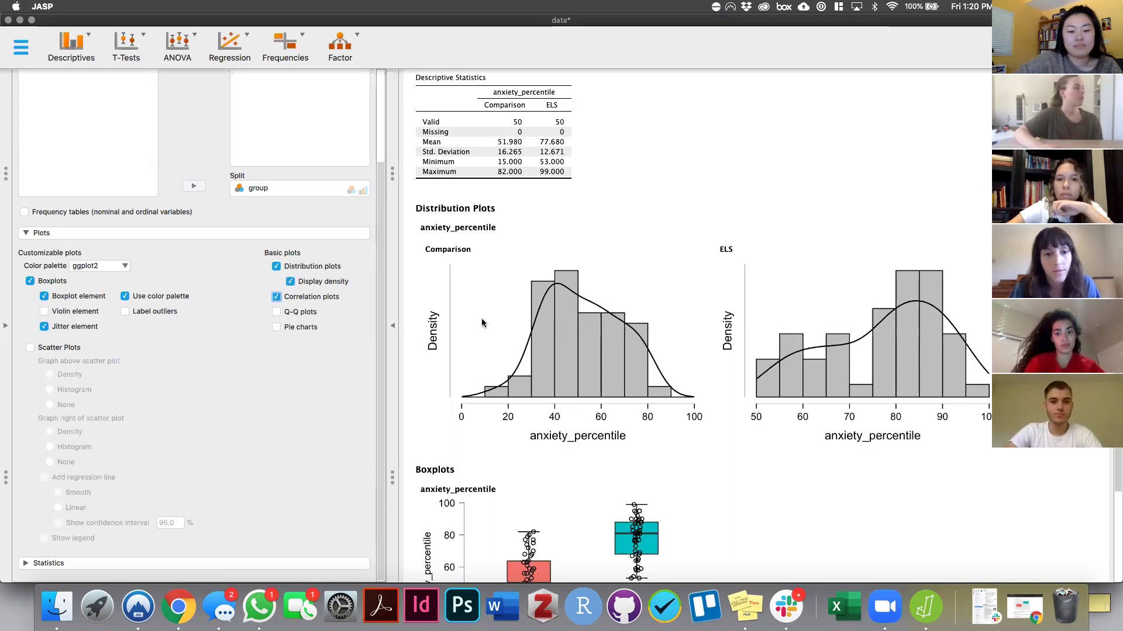
scroll(485, 319, down, 3)
scroll(485, 318, up, 3)
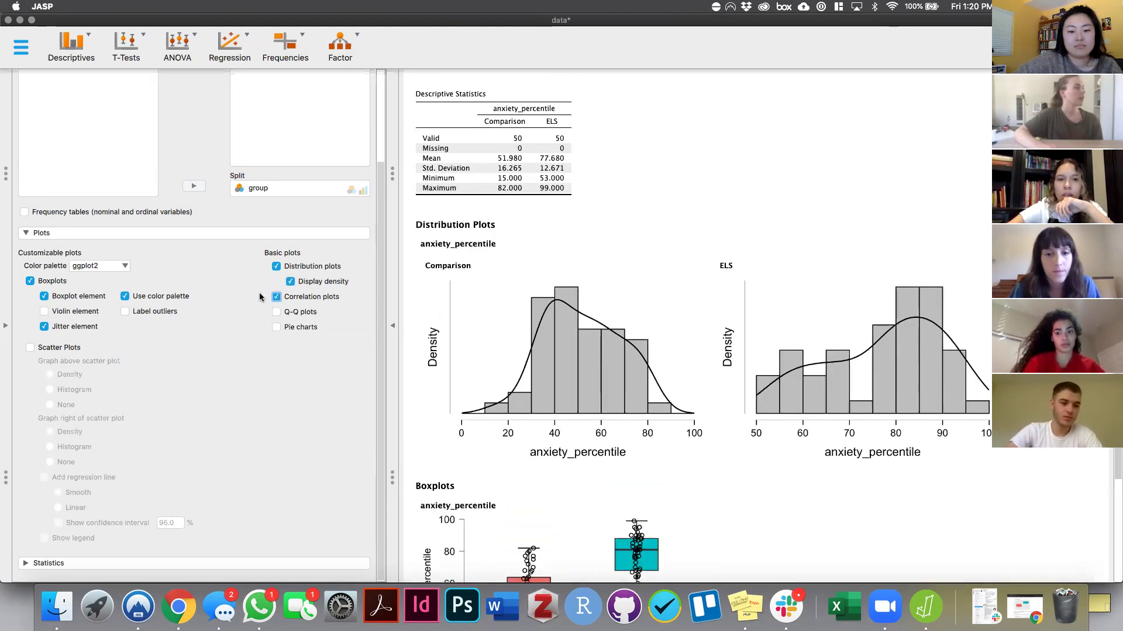
click(277, 298)
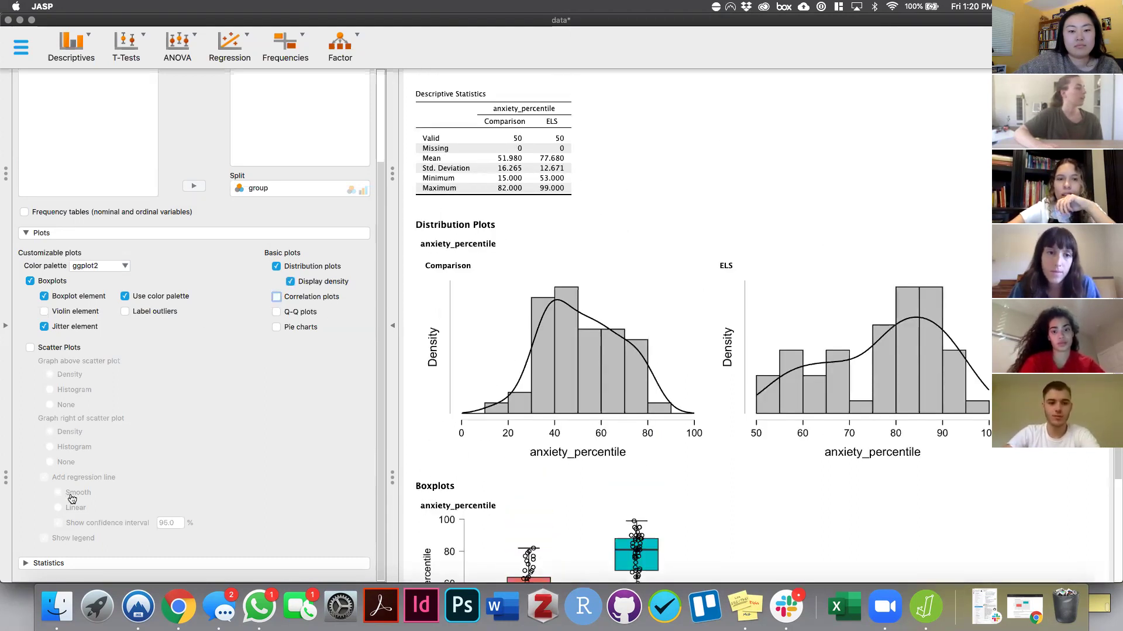
Add the median, mode and skewness to the descriptive statistics table.
click(27, 564)
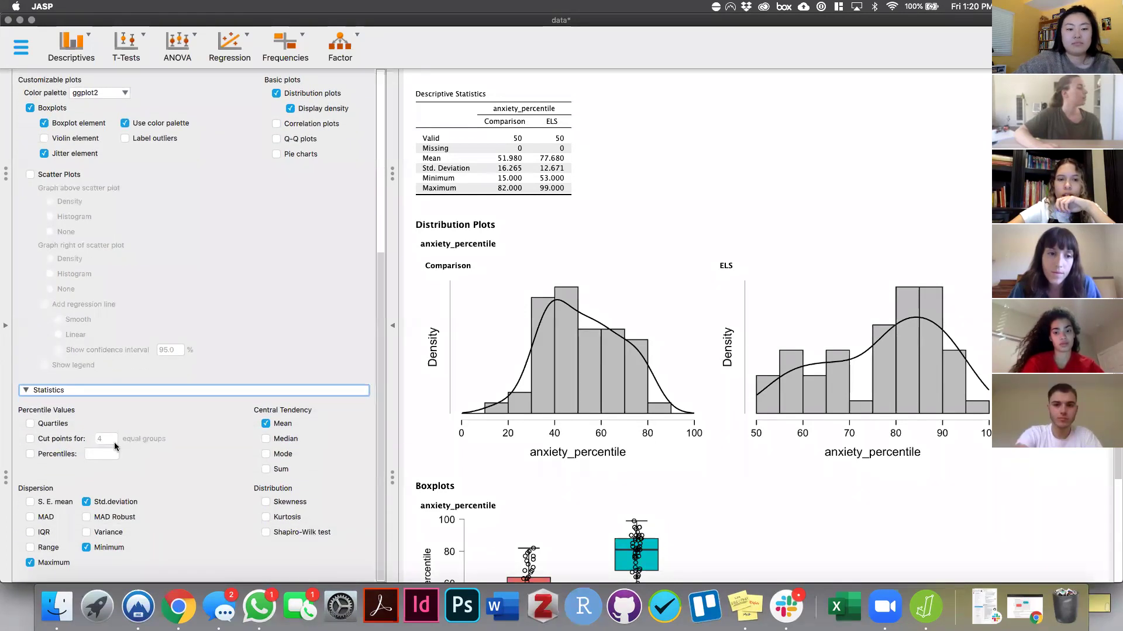
click(266, 439)
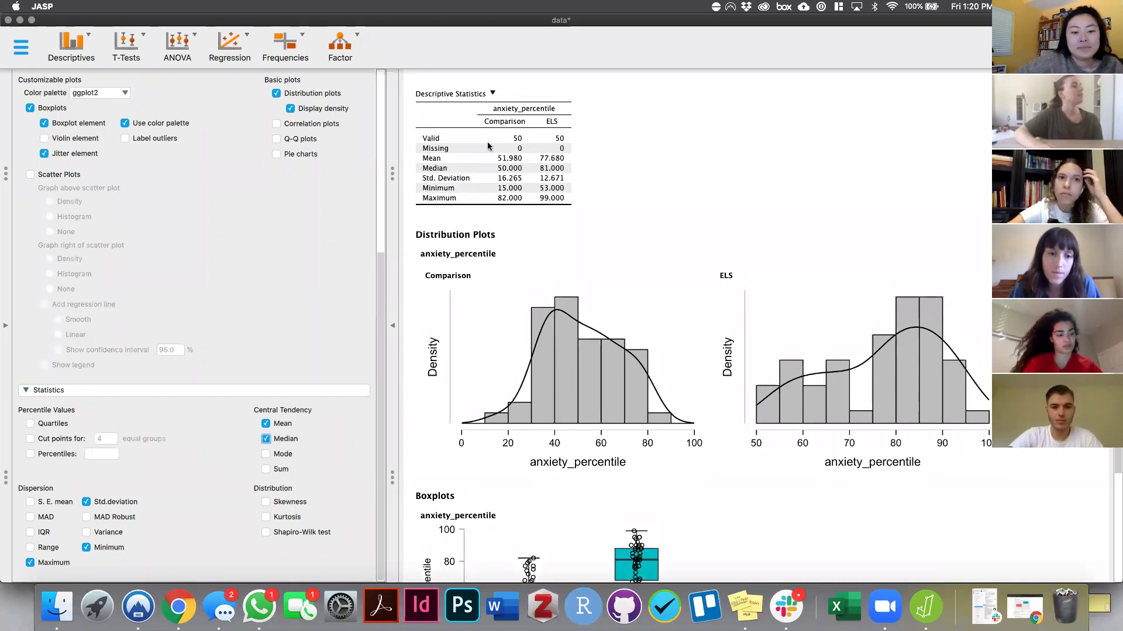
click(268, 455)
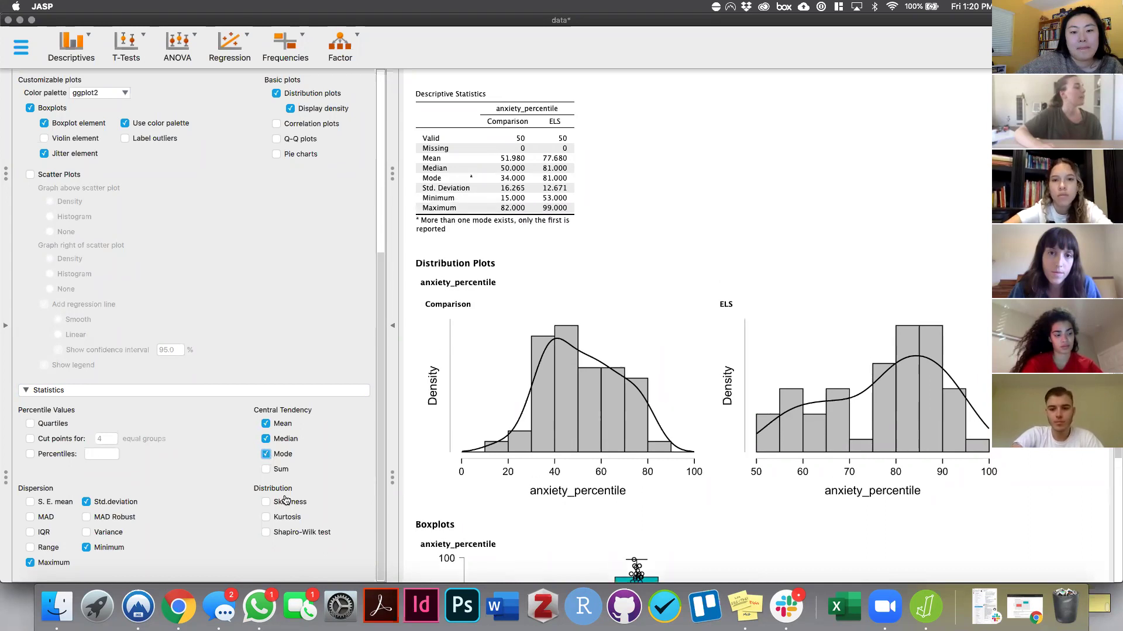
click(266, 503)
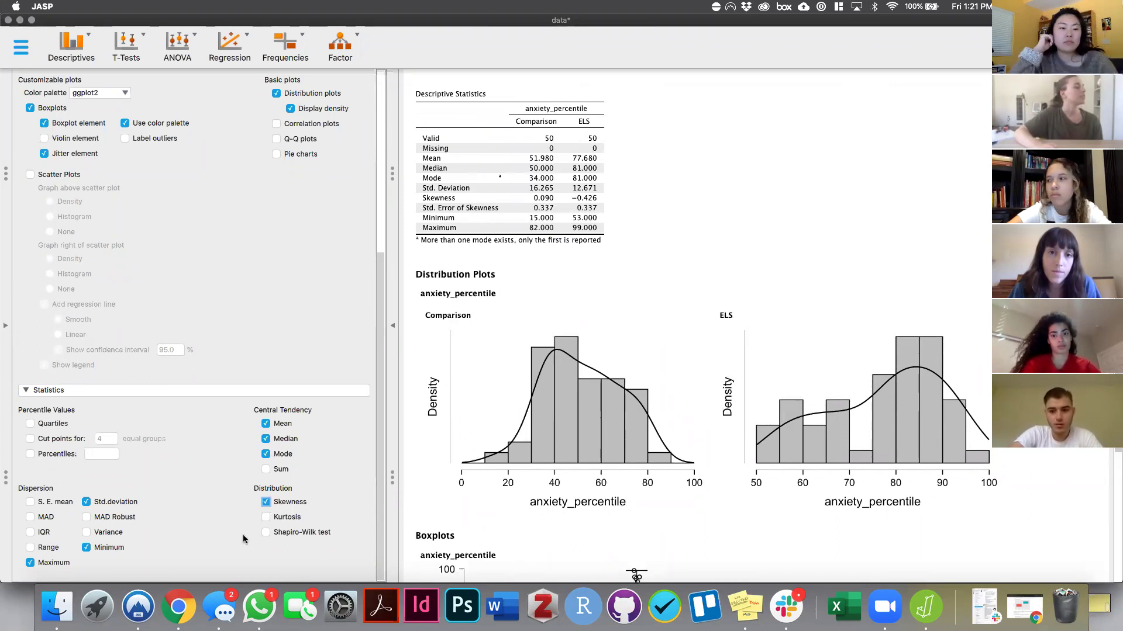
Add kurtosis and the standard error of the mean to the descriptive statistics table.
click(266, 518)
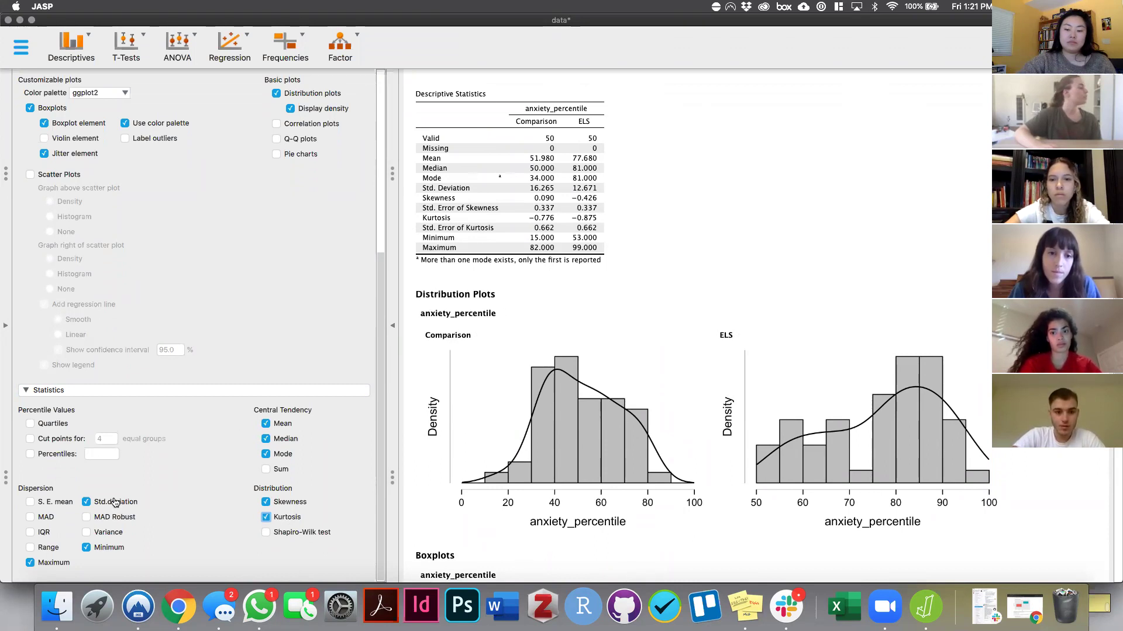
click(29, 503)
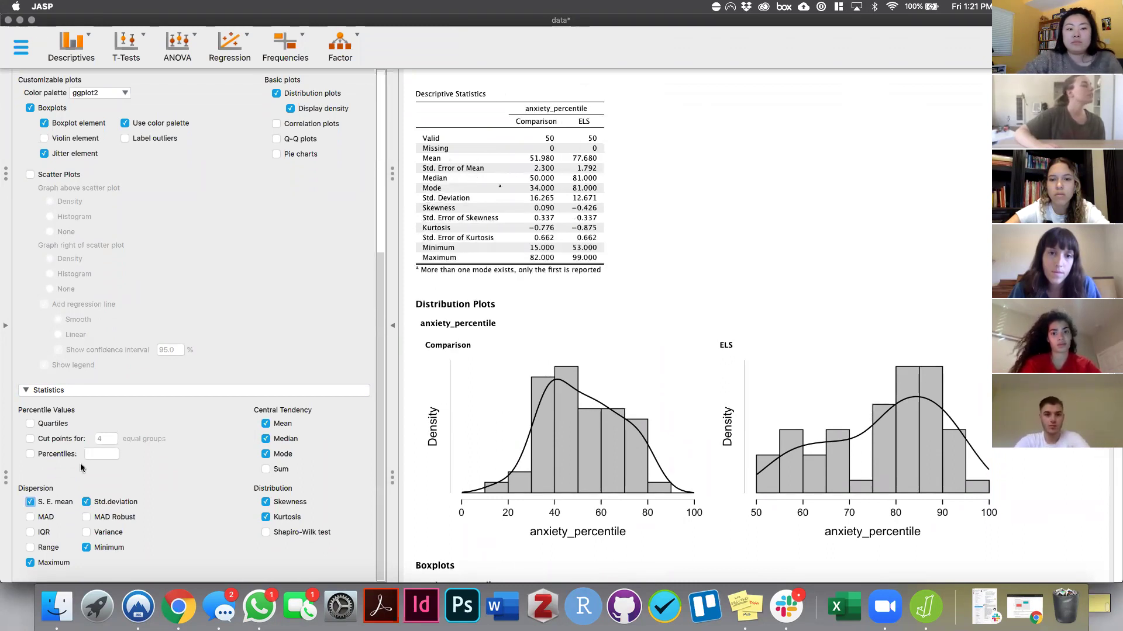
scroll(170, 437, up, 10)
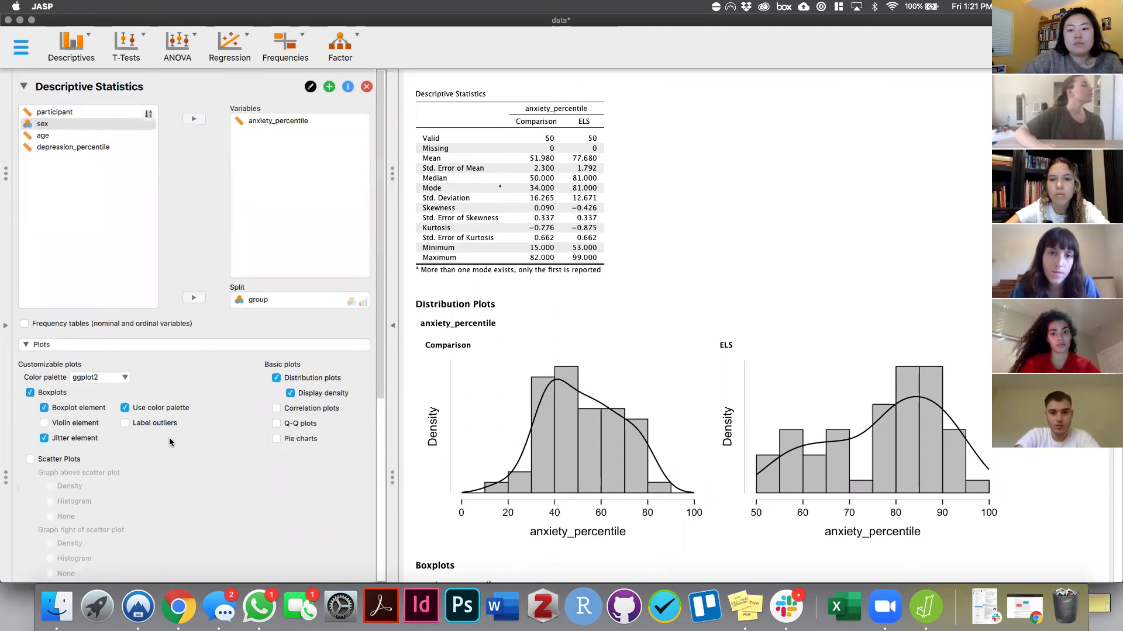
scroll(170, 438, down, 5)
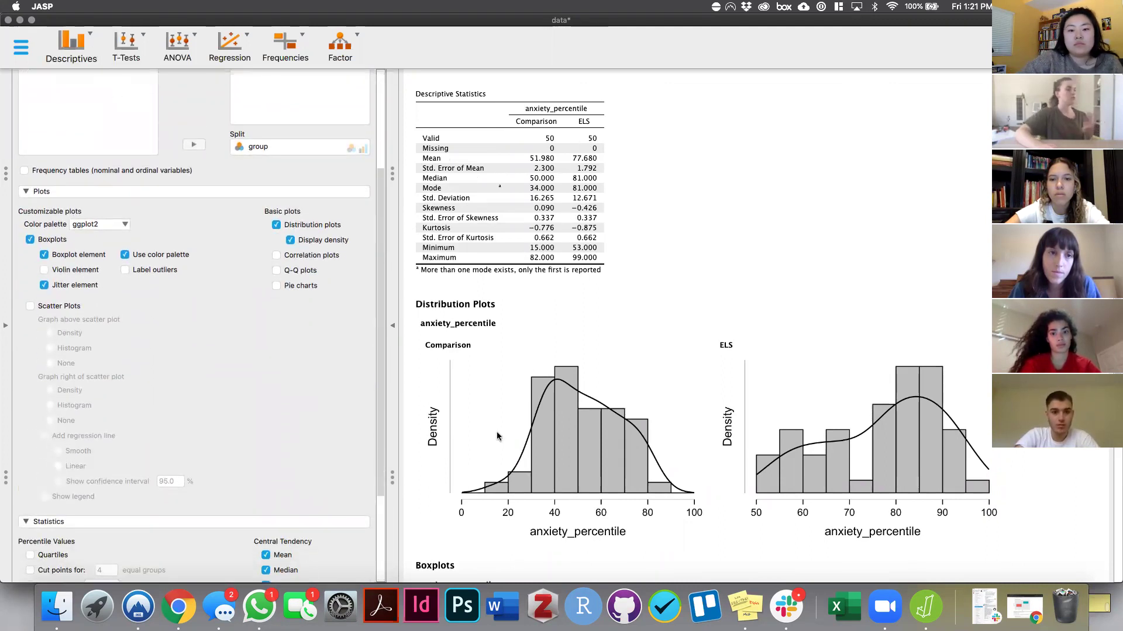
scroll(526, 492, down, 3)
scroll(534, 506, down, 2)
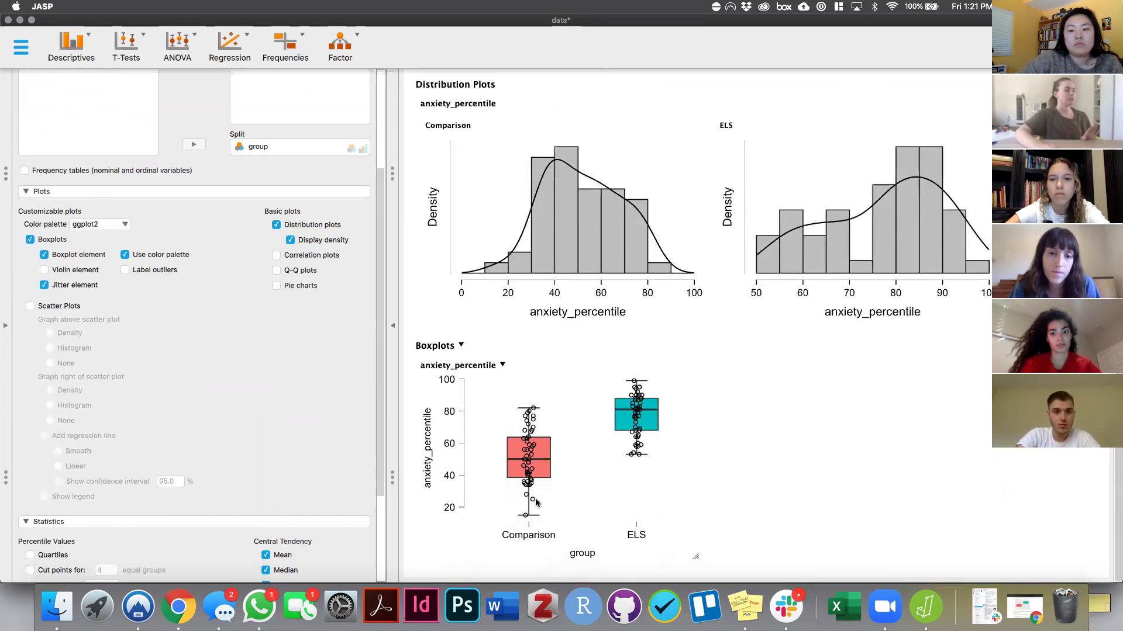
Add depression_percentile as a second variable in the descriptive statistics analysis.
scroll(268, 455, up, 5)
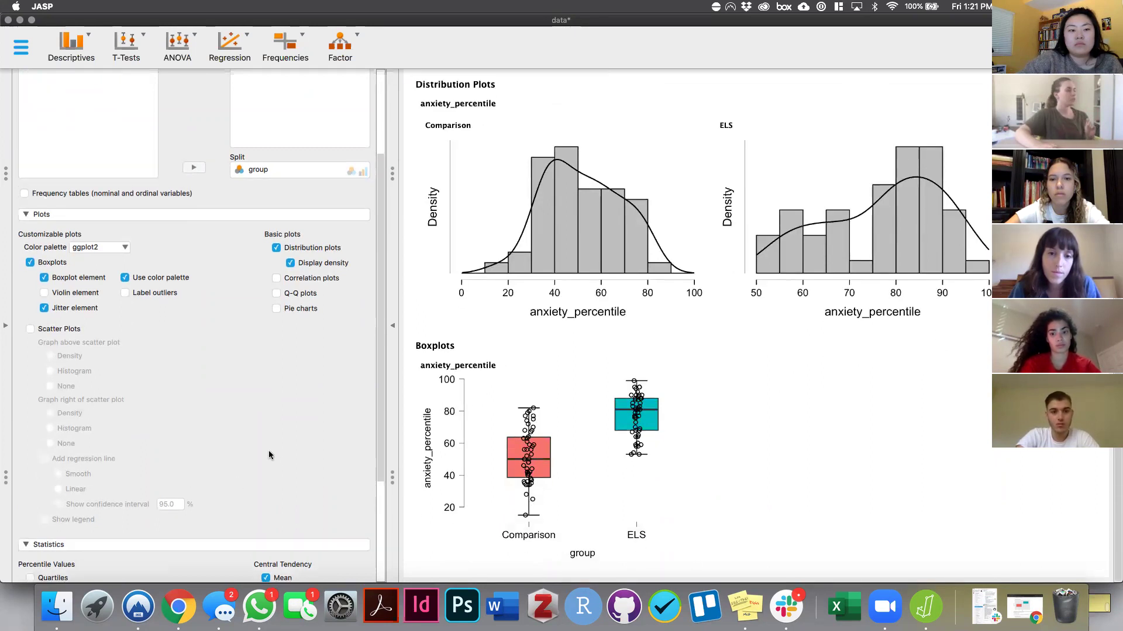
click(78, 147)
drag(212, 152, 289, 164)
Add a scatter plot of anxiety_percentile against depression_percentile to the descriptive statistics results.
scroll(194, 328, down, 5)
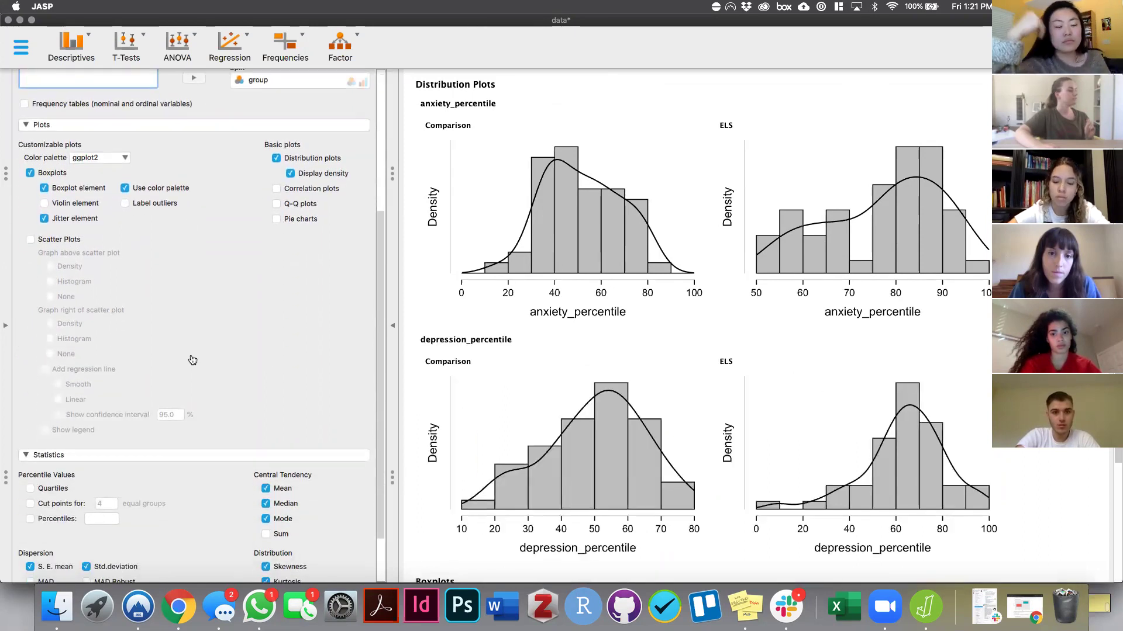
click(30, 240)
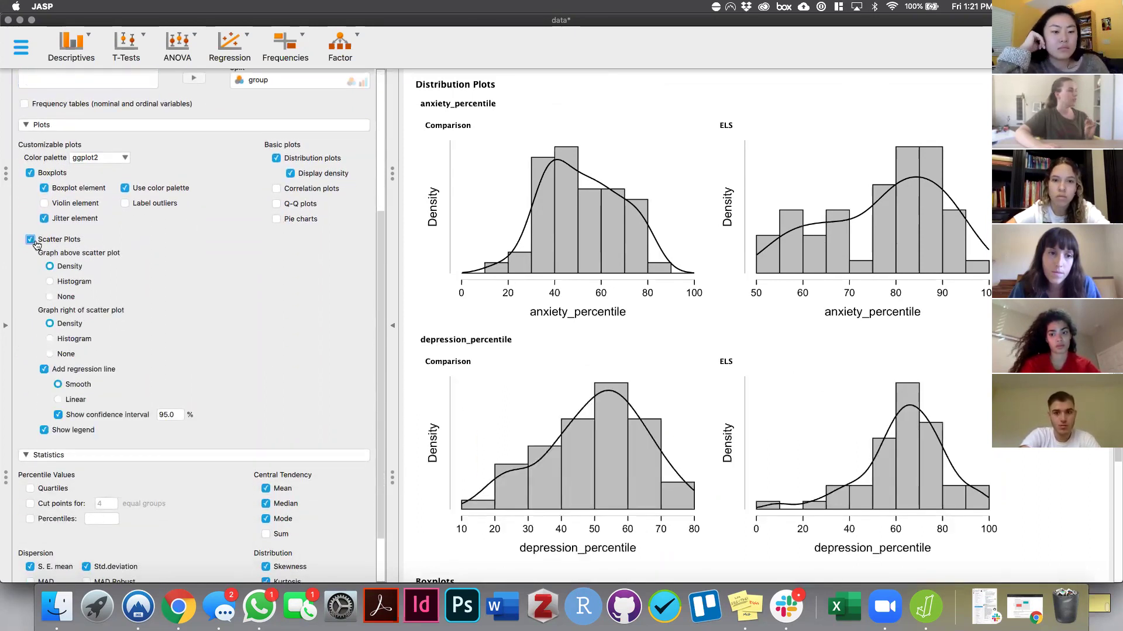
scroll(503, 347, down, 5)
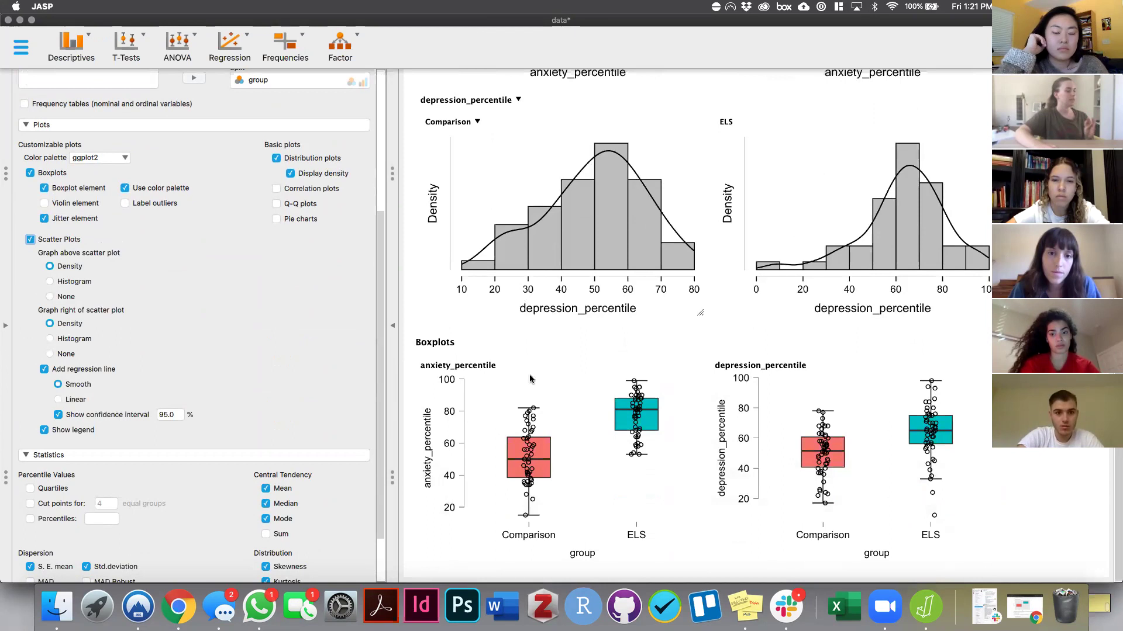
scroll(530, 375, down, 4)
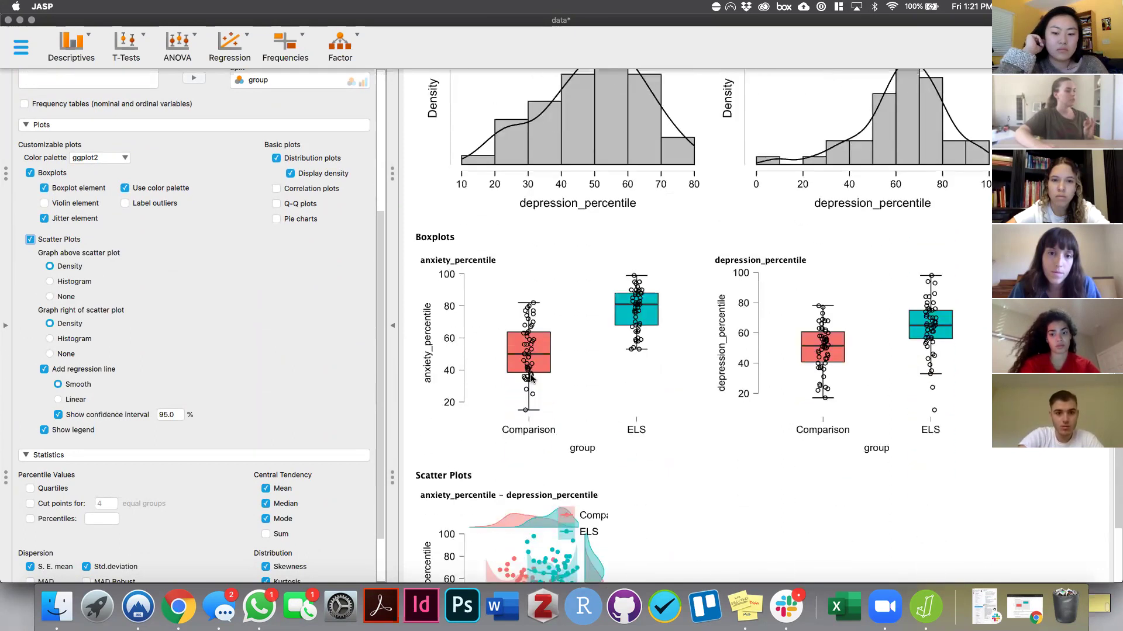
scroll(531, 377, down, 3)
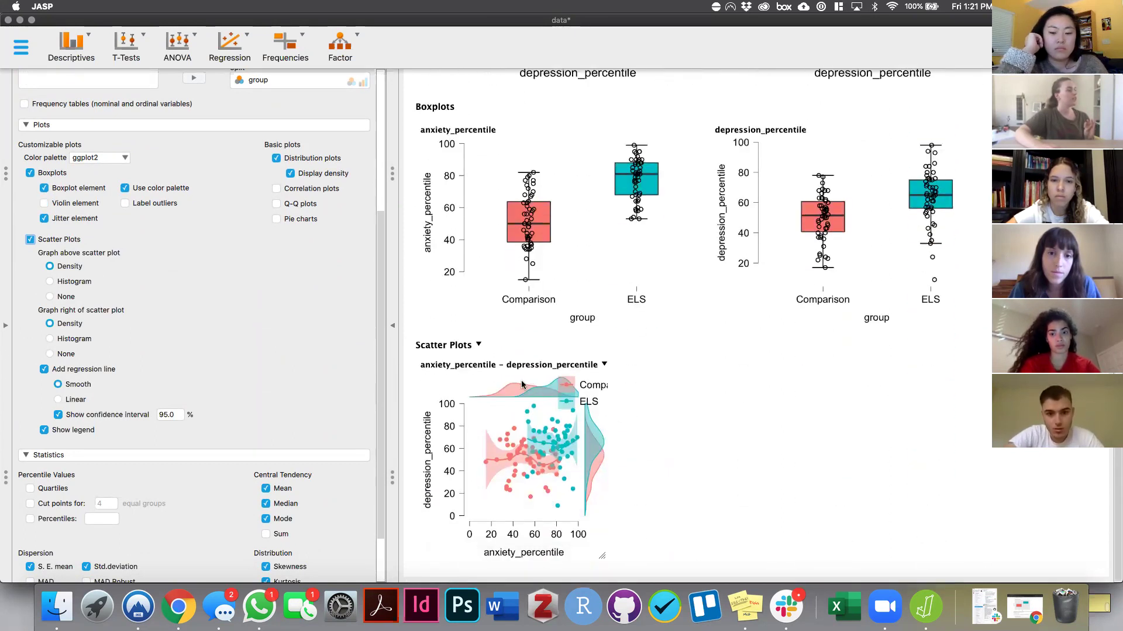
Set the graphs above and to the right of the scatter plot to None.
click(51, 297)
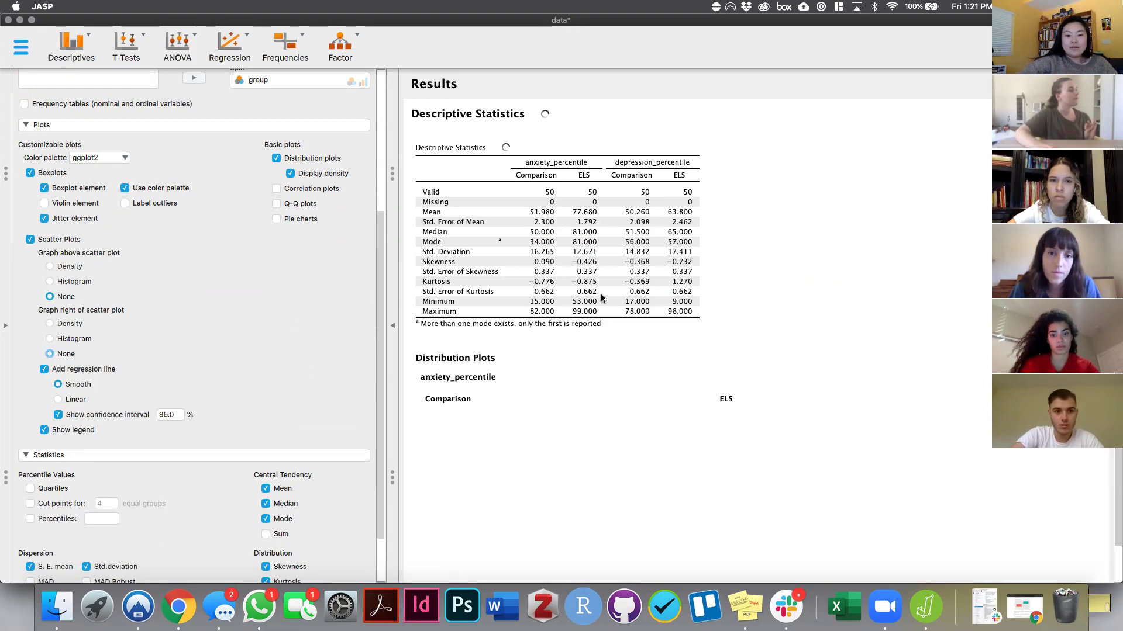
scroll(687, 312, down, 15)
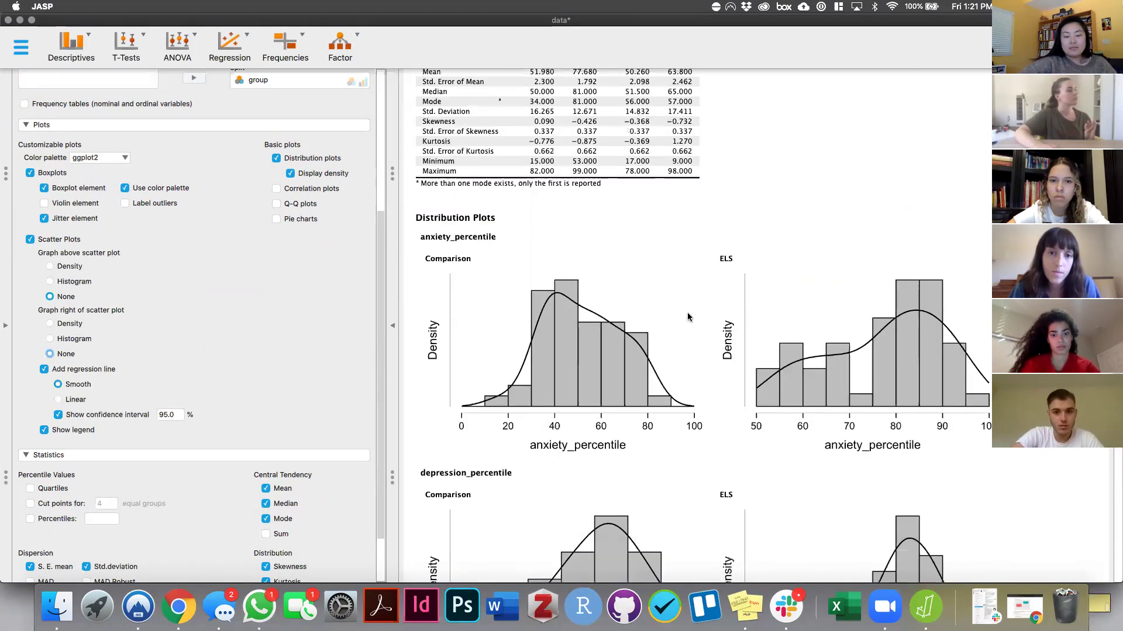
scroll(687, 312, down, 5)
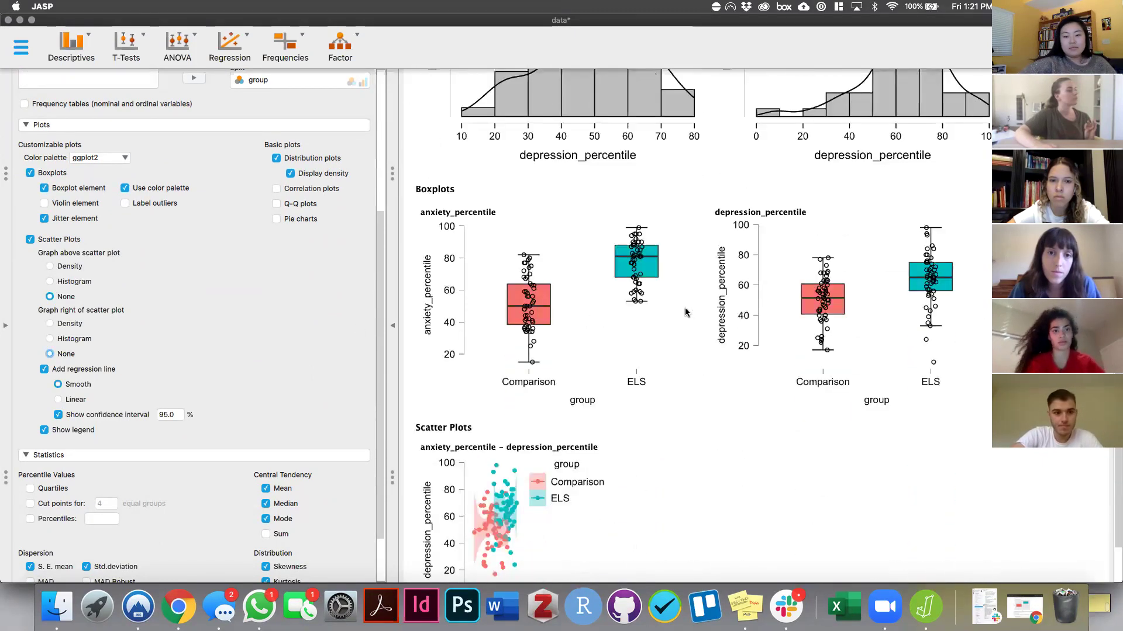
Examine the descriptive table, distribution plots, boxplots and scatter plot of anxiety_percentile and depression_percentile for both groups.
scroll(496, 340, up, 3)
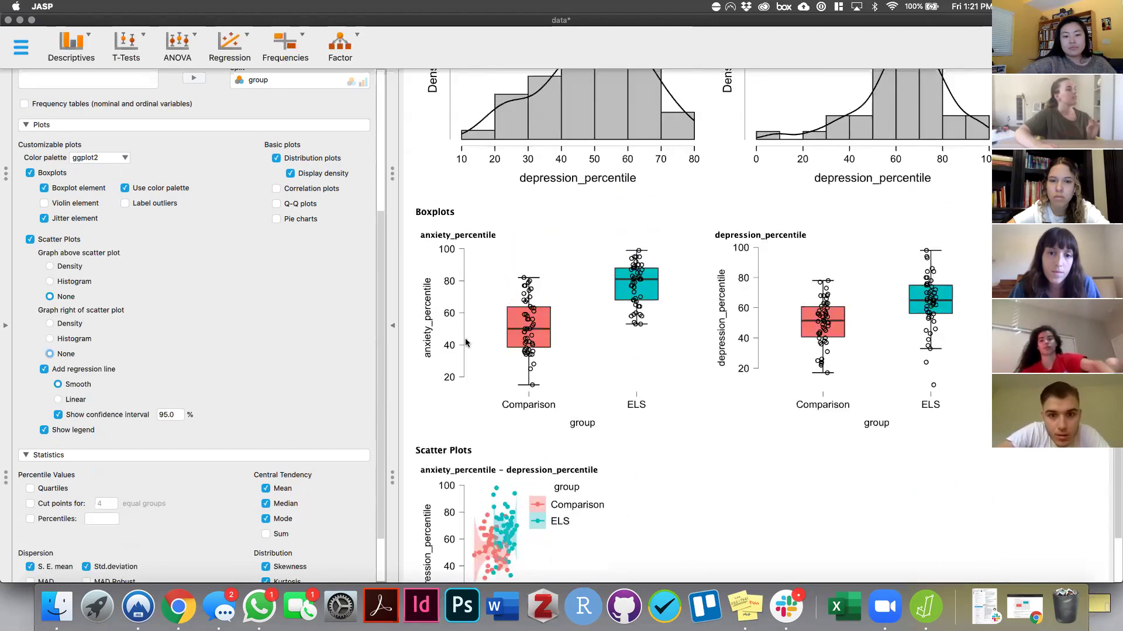
scroll(304, 292, up, 5)
scroll(312, 277, up, 3)
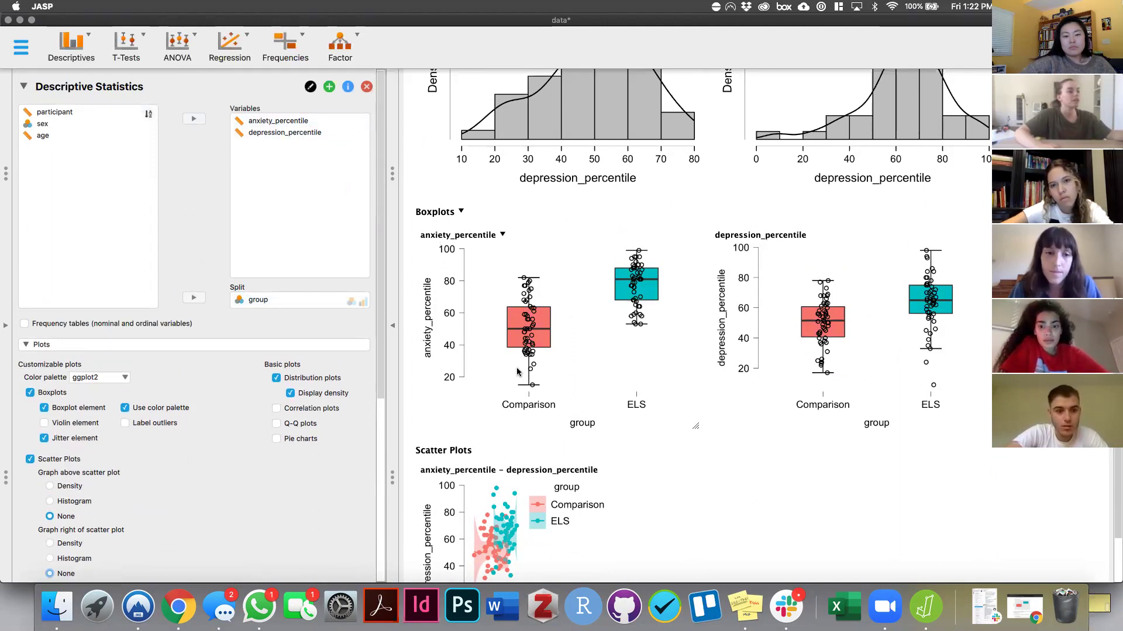
scroll(498, 358, up, 5)
scroll(518, 372, up, 3)
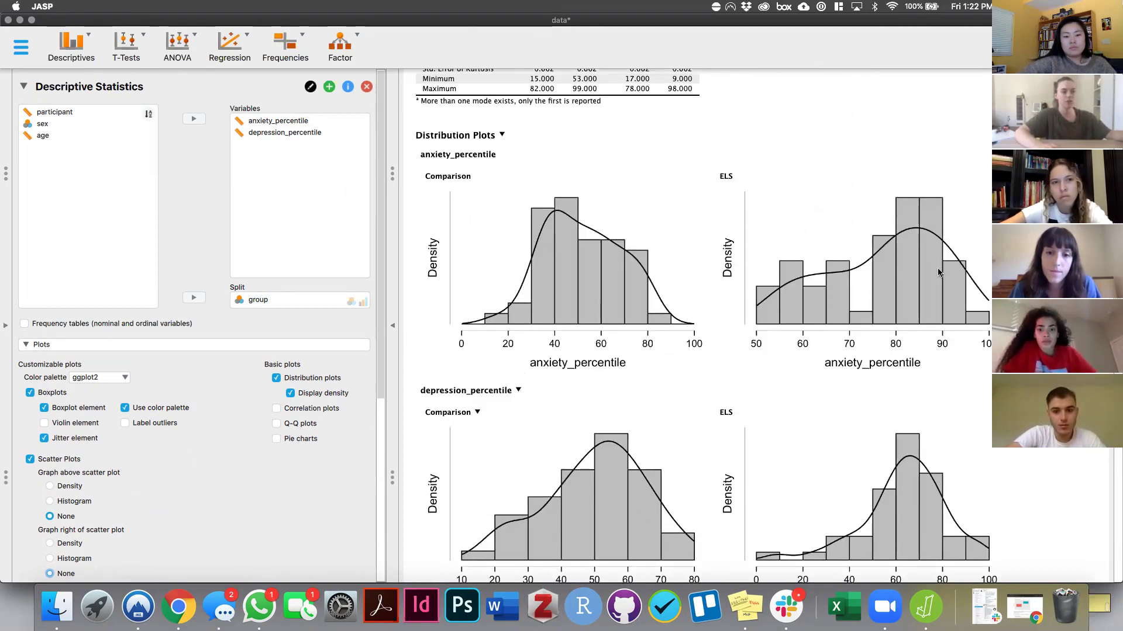
scroll(851, 396, up, 1)
scroll(851, 395, up, 2)
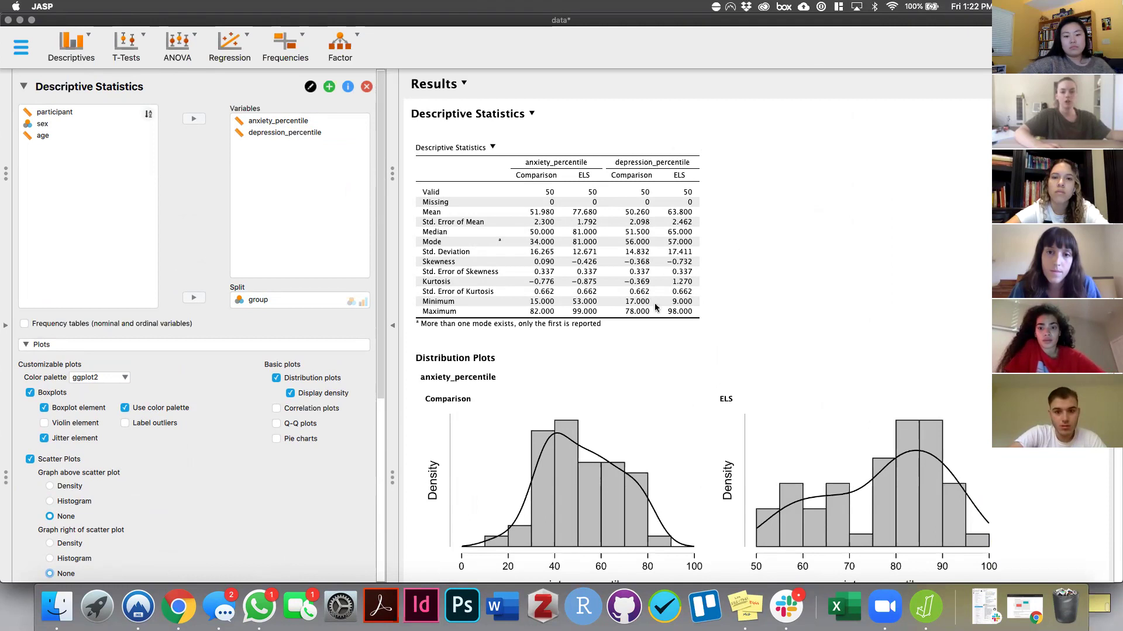
scroll(688, 258, down, 10)
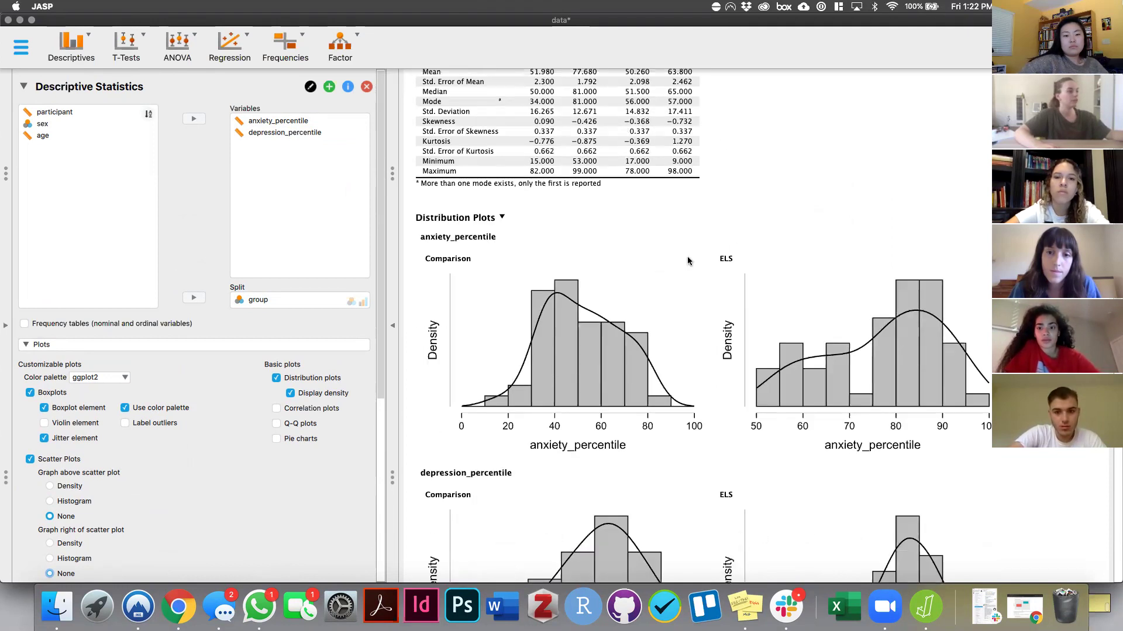
scroll(687, 259, down, 5)
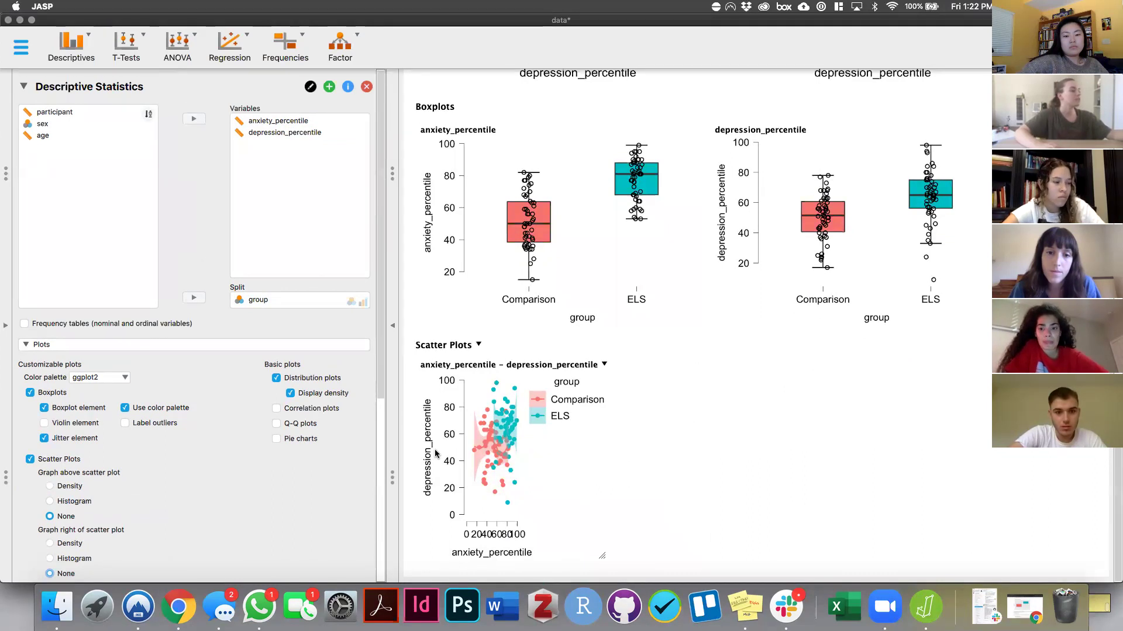
scroll(267, 455, down, 5)
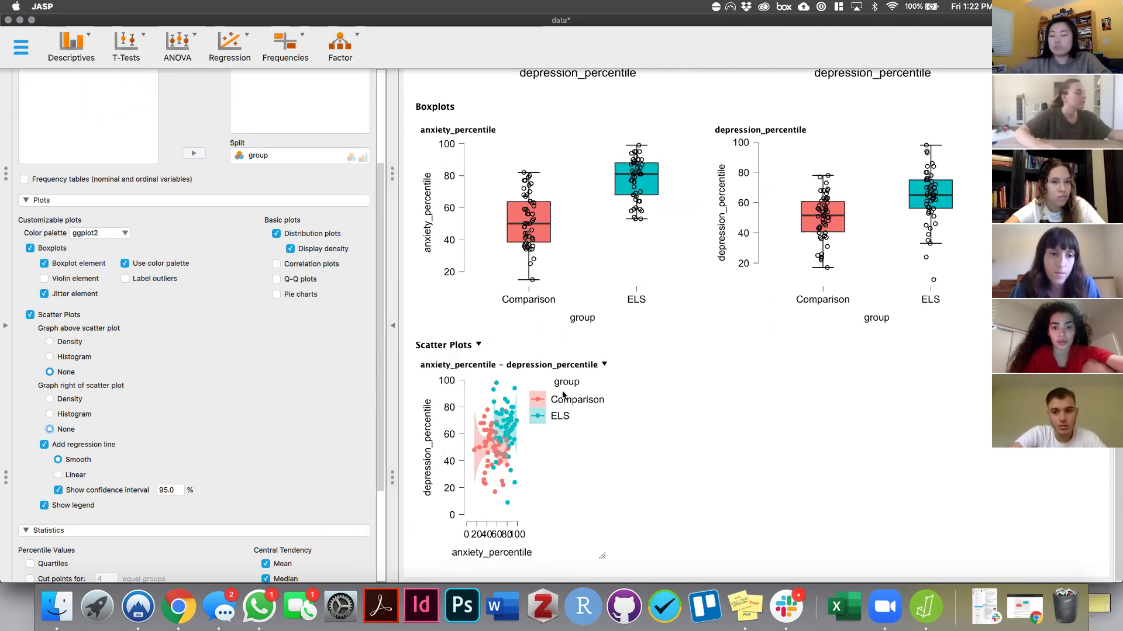
scroll(568, 400, up, 3)
scroll(567, 399, down, 3)
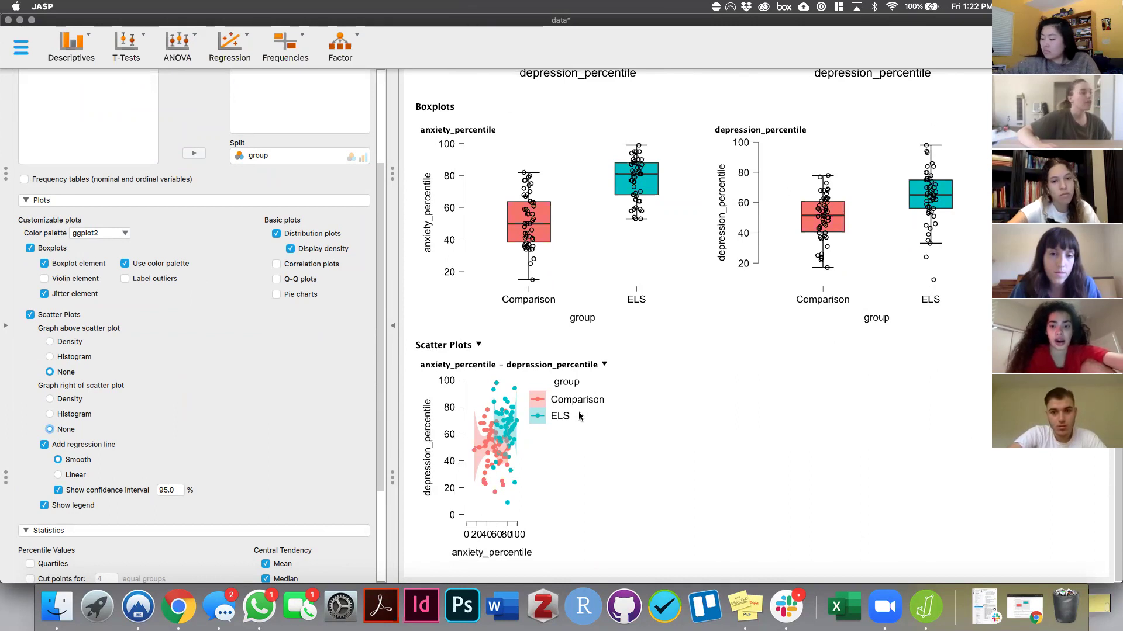
Remove group from the split so the statistics and plots cover all participants together.
scroll(226, 401, up, 5)
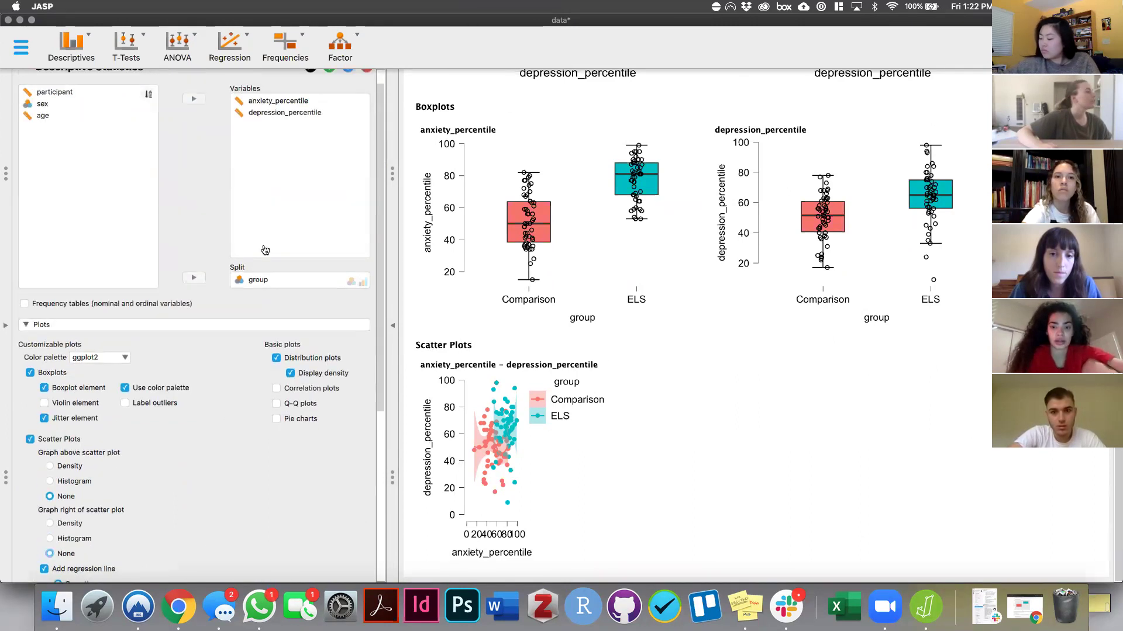
click(257, 300)
click(195, 298)
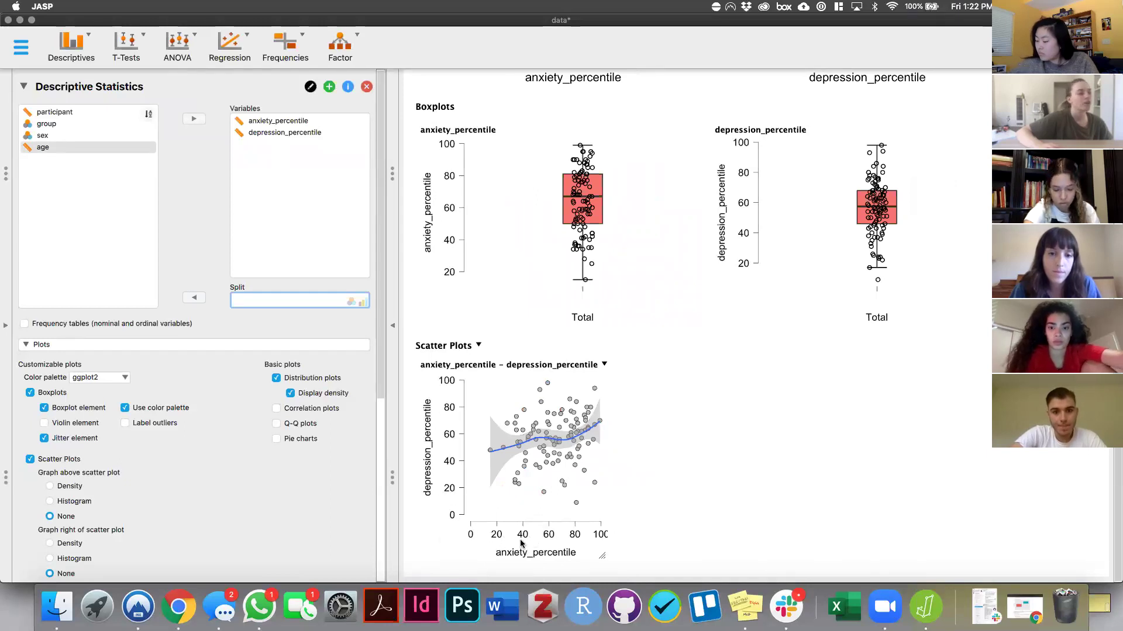
Change the scatter plot's regression line from Smooth to Linear.
scroll(248, 433, down, 5)
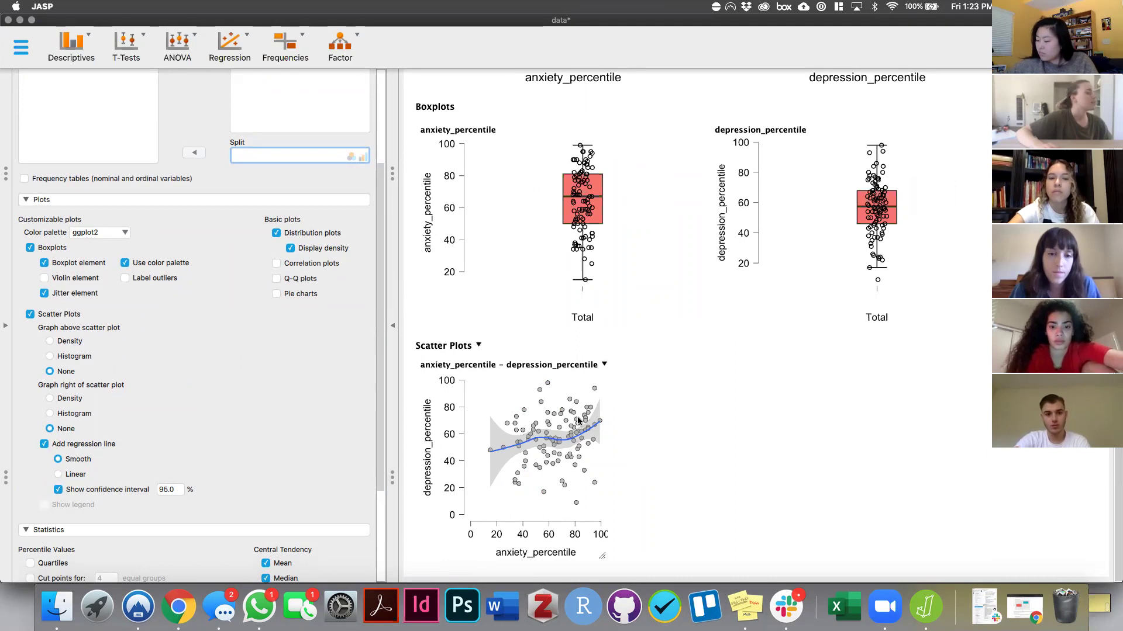
click(54, 477)
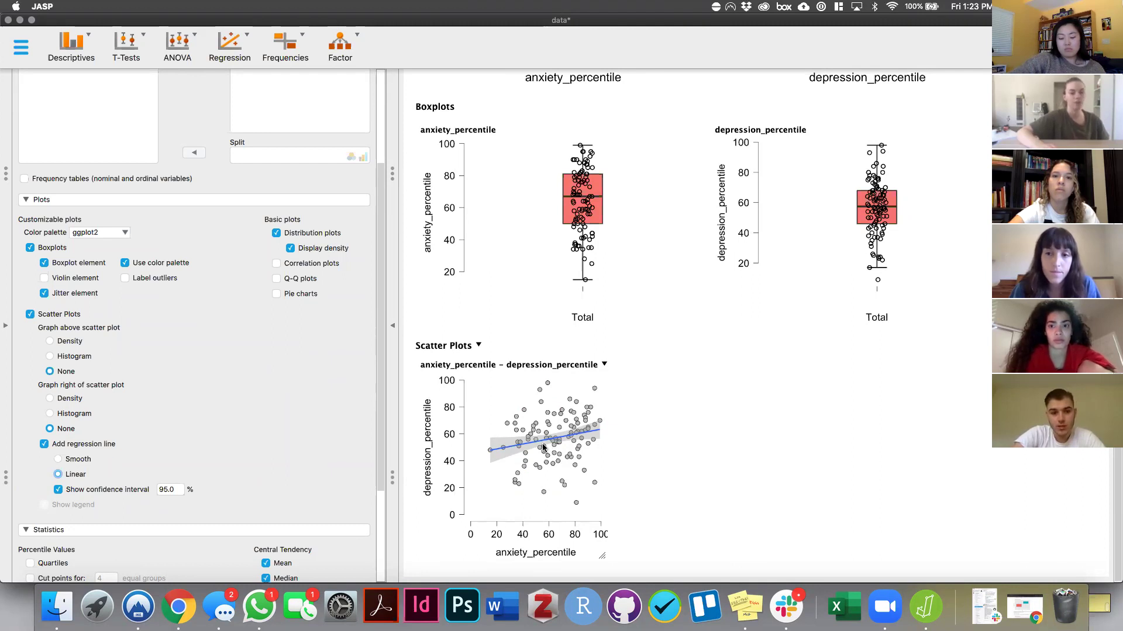
scroll(353, 422, down, 5)
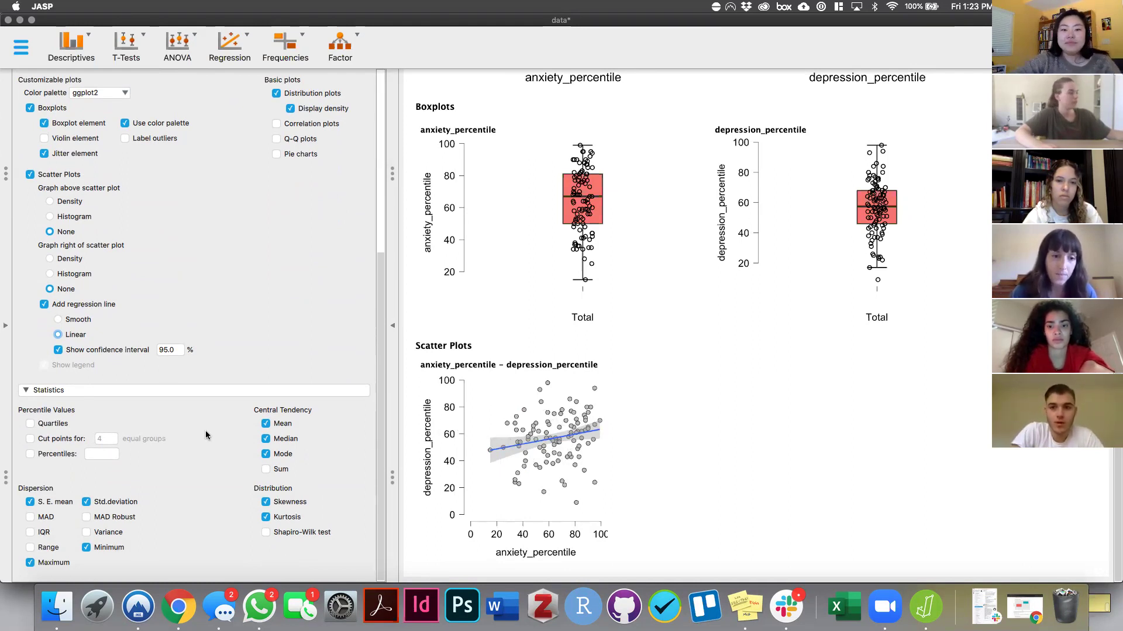
Split the analysis by group again and widen the anxiety_percentile – depression_percentile scatter plot.
scroll(245, 406, up, 3)
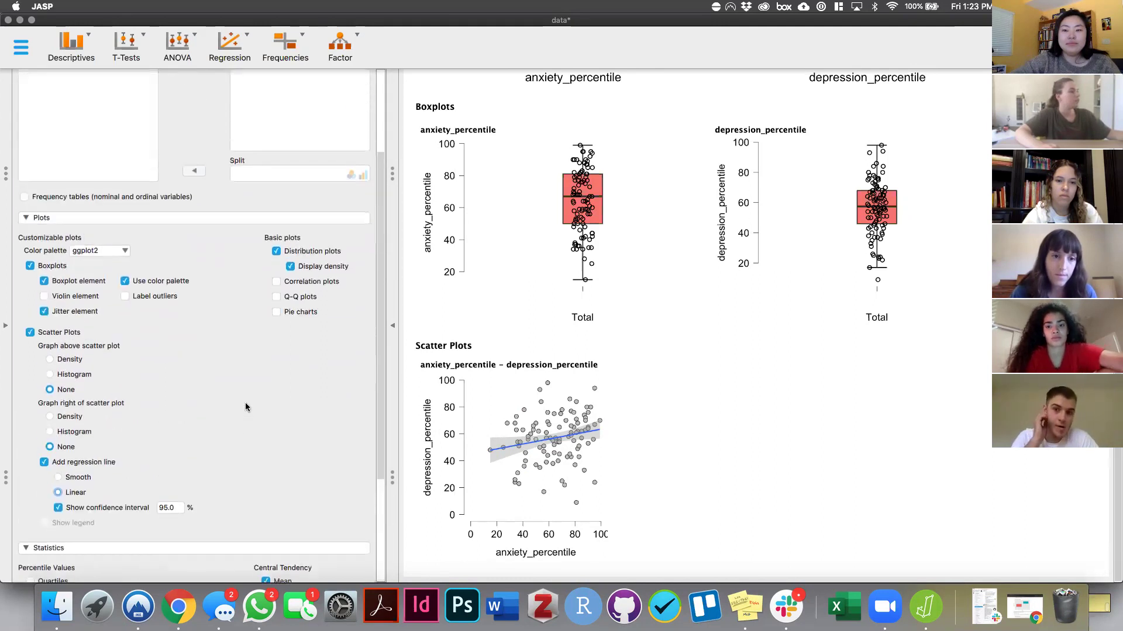
scroll(245, 405, up, 2)
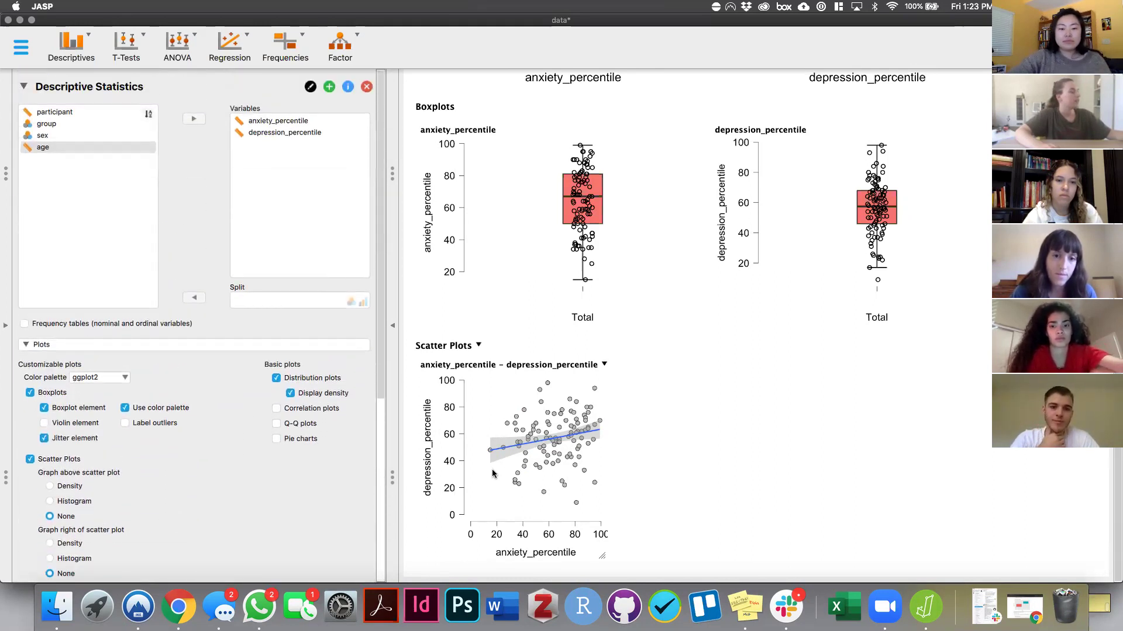
drag(46, 125, 278, 305)
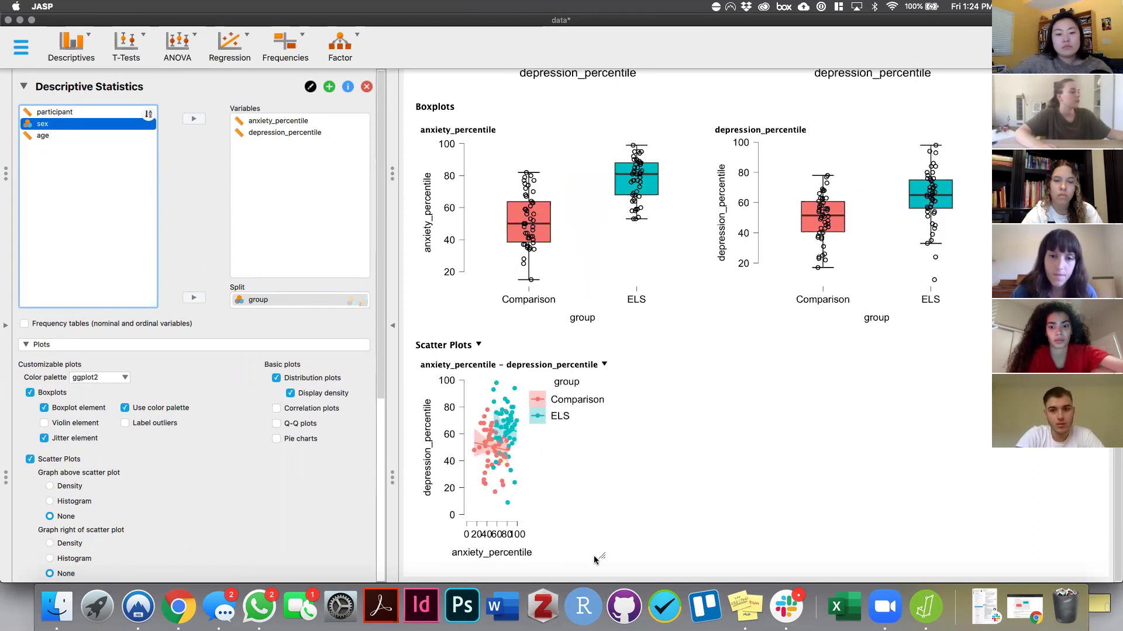
drag(601, 554, 737, 566)
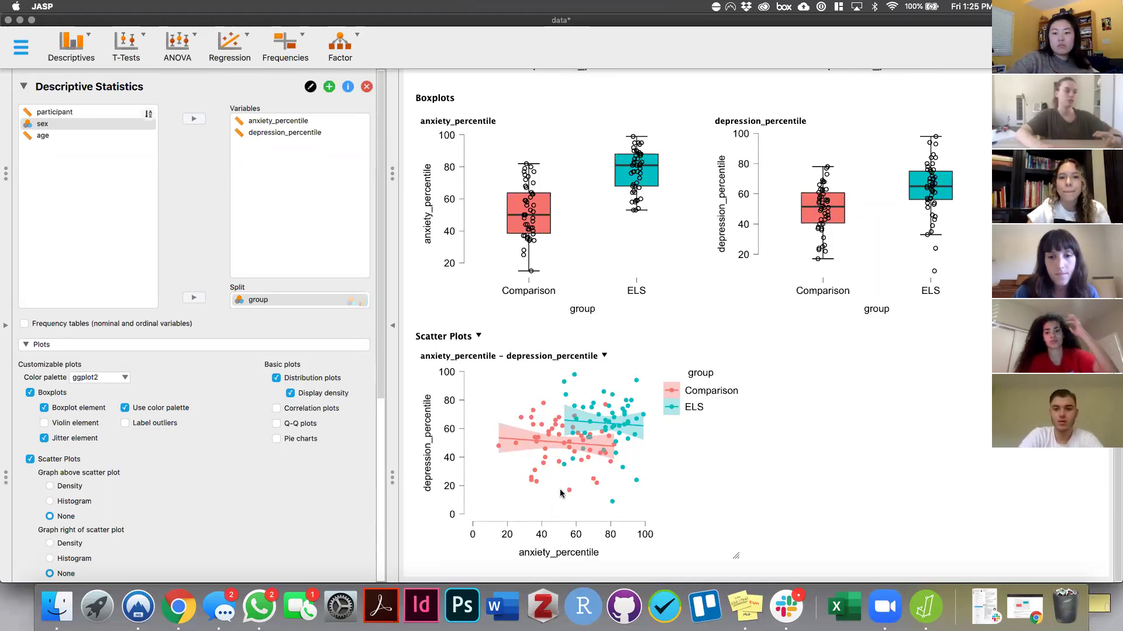
scroll(324, 477, down, 5)
scroll(325, 476, up, 5)
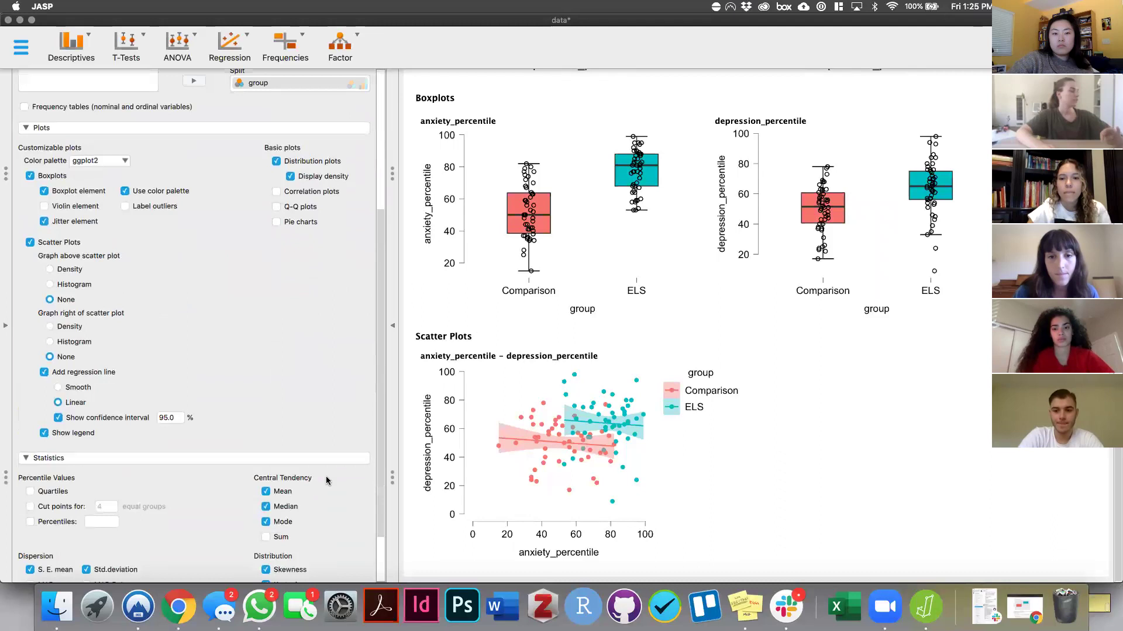
scroll(325, 476, down, 5)
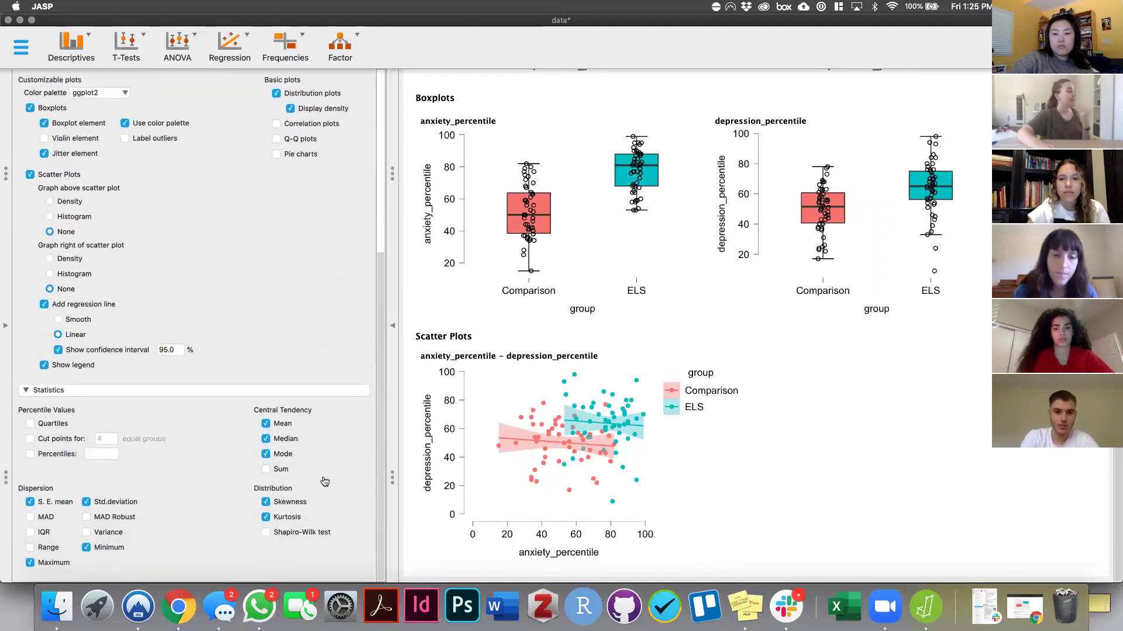
scroll(325, 481, up, 5)
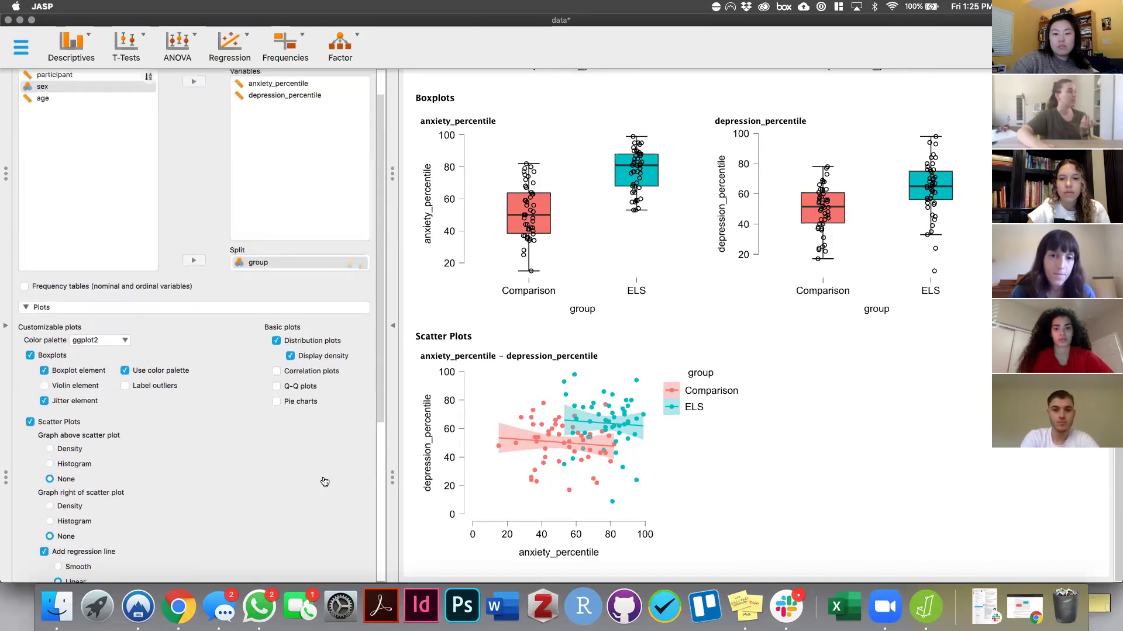
scroll(605, 426, up, 10)
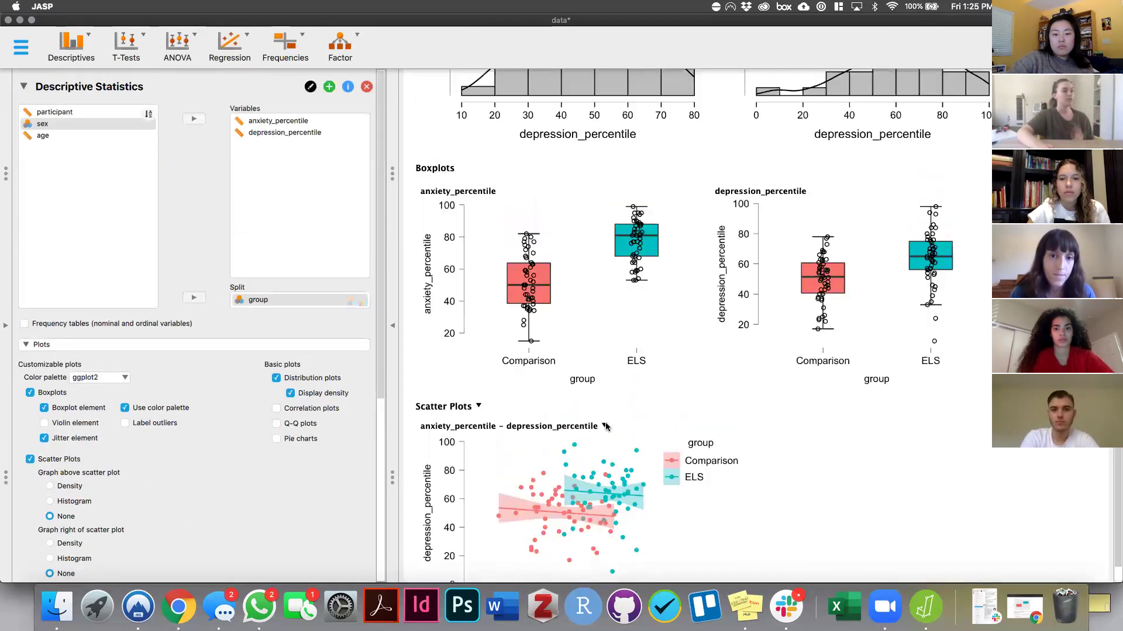
Add a classical Independent Samples T-Test analysis to the results.
scroll(605, 427, up, 3)
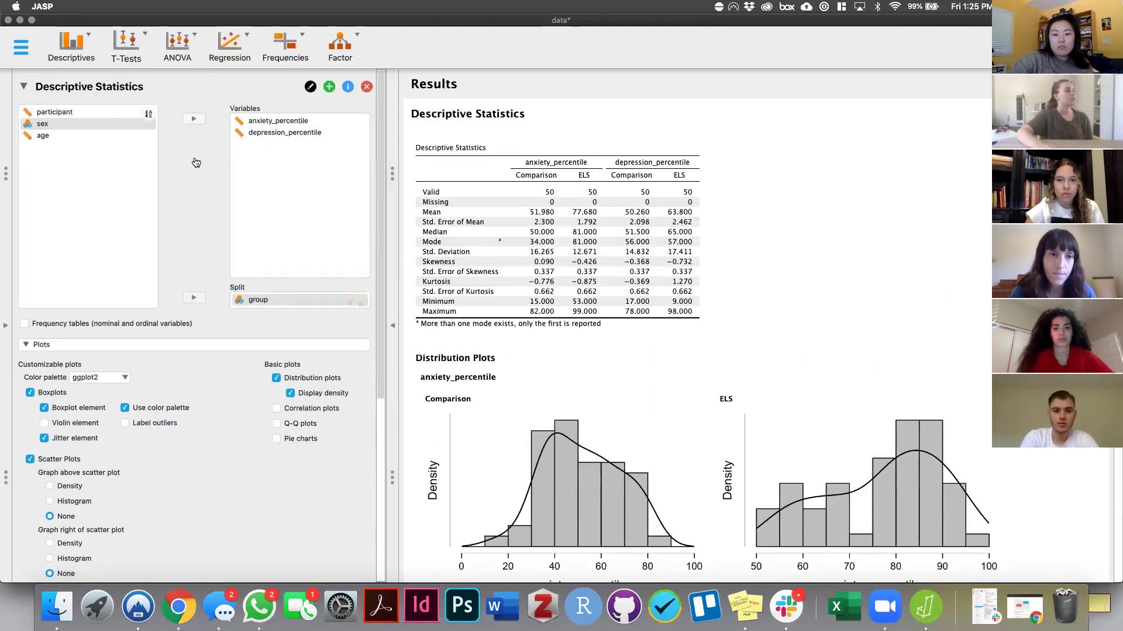
click(135, 49)
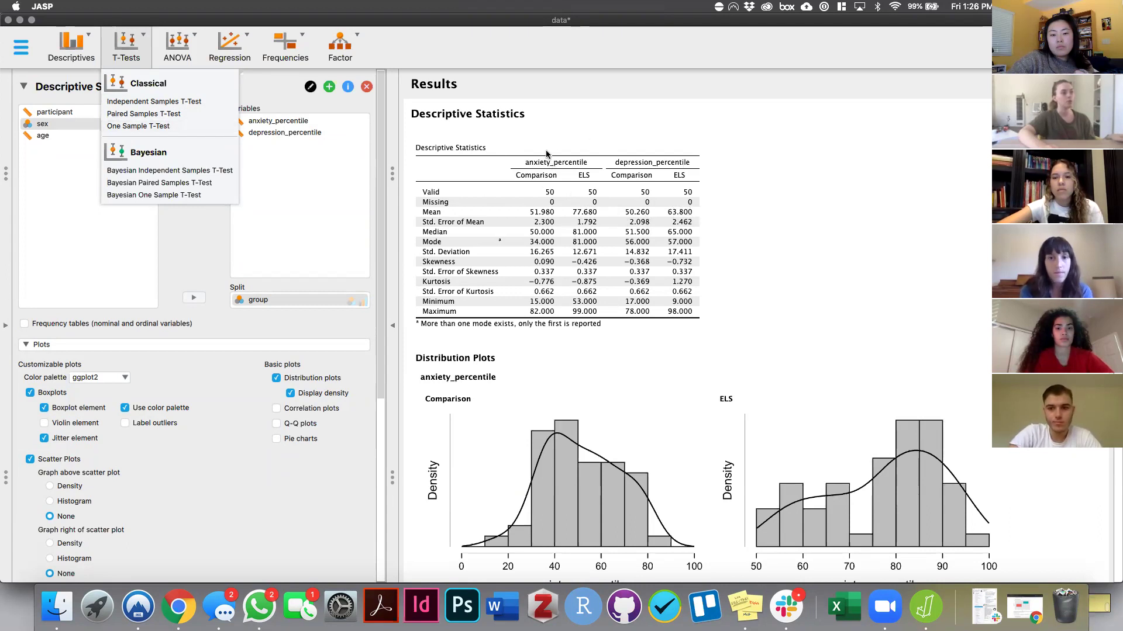
click(175, 102)
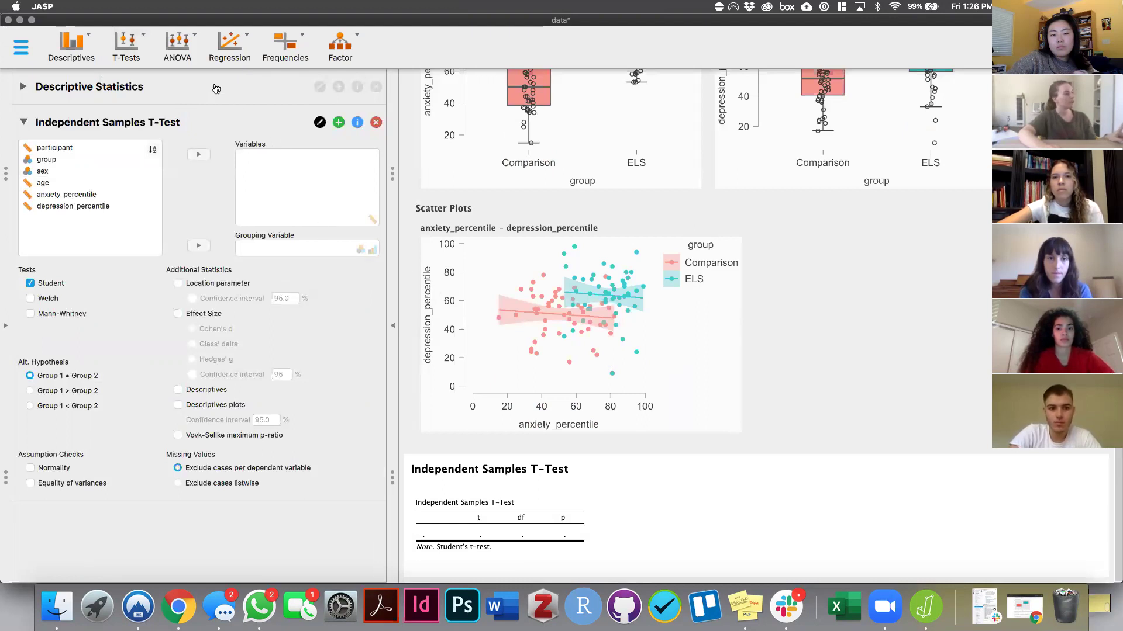
Switch between the Descriptive Statistics and Independent Samples T-Test analyses to view each one's settings and results.
click(191, 89)
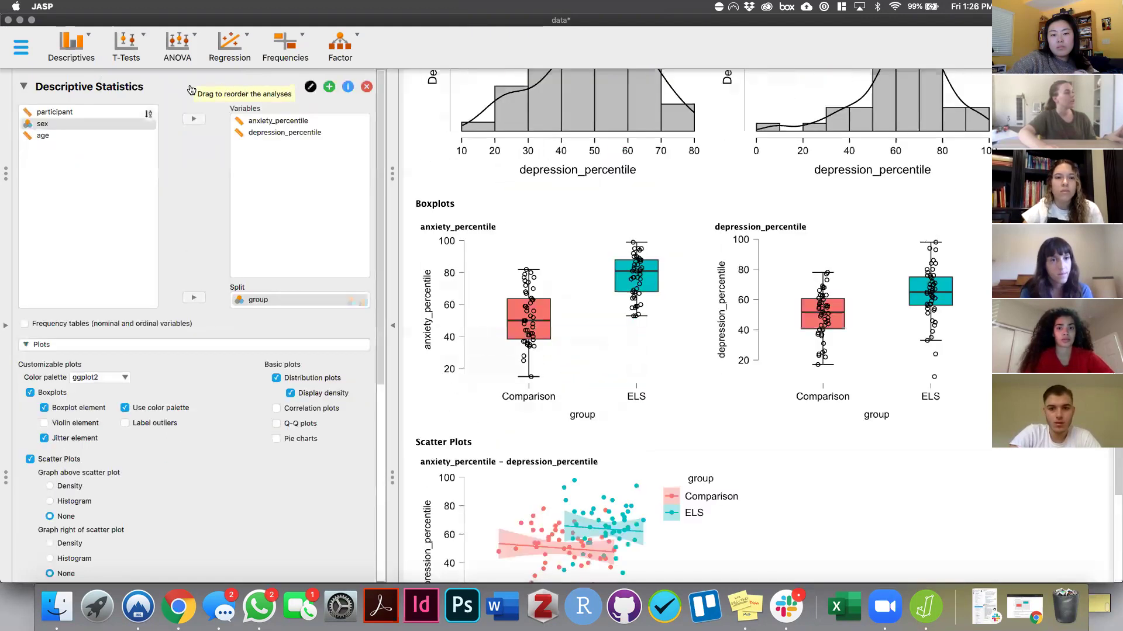
click(28, 85)
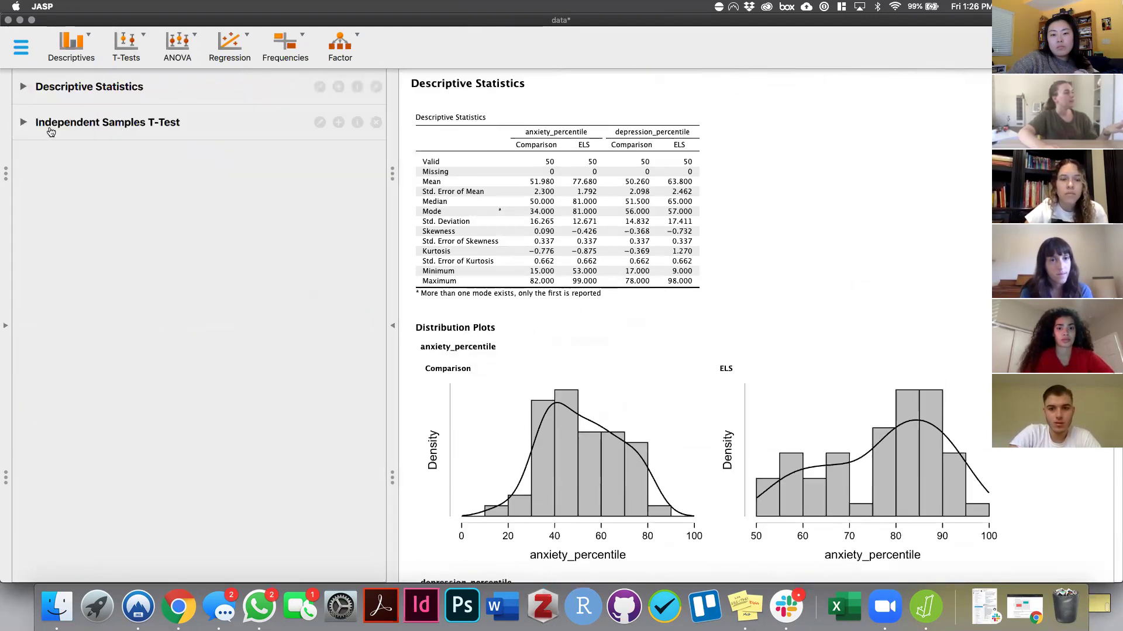
click(24, 124)
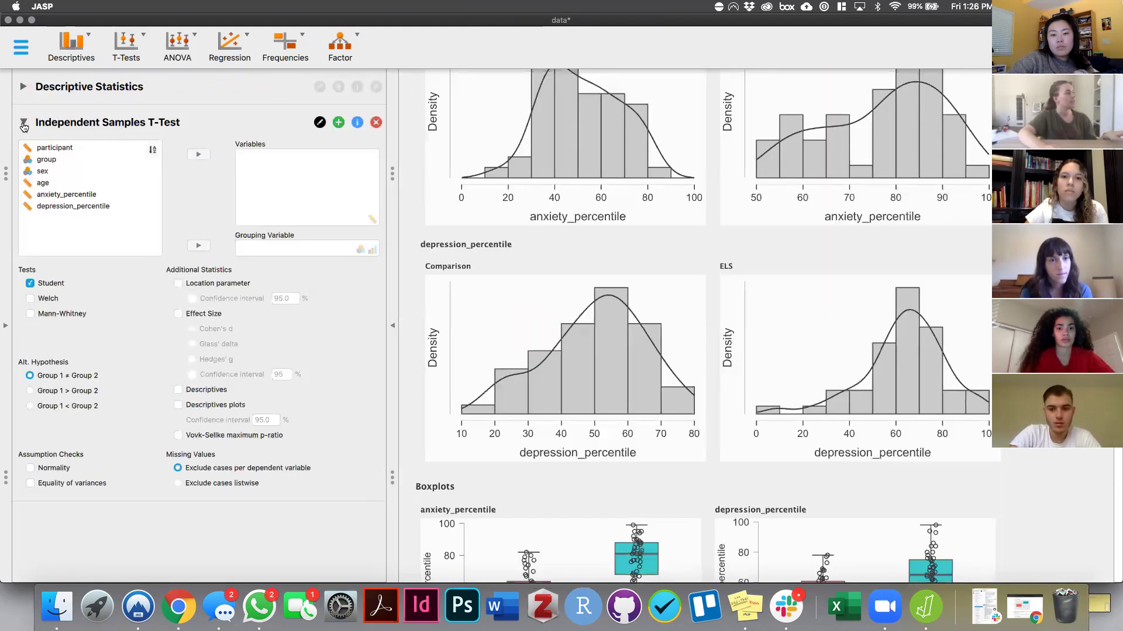
click(23, 124)
click(26, 96)
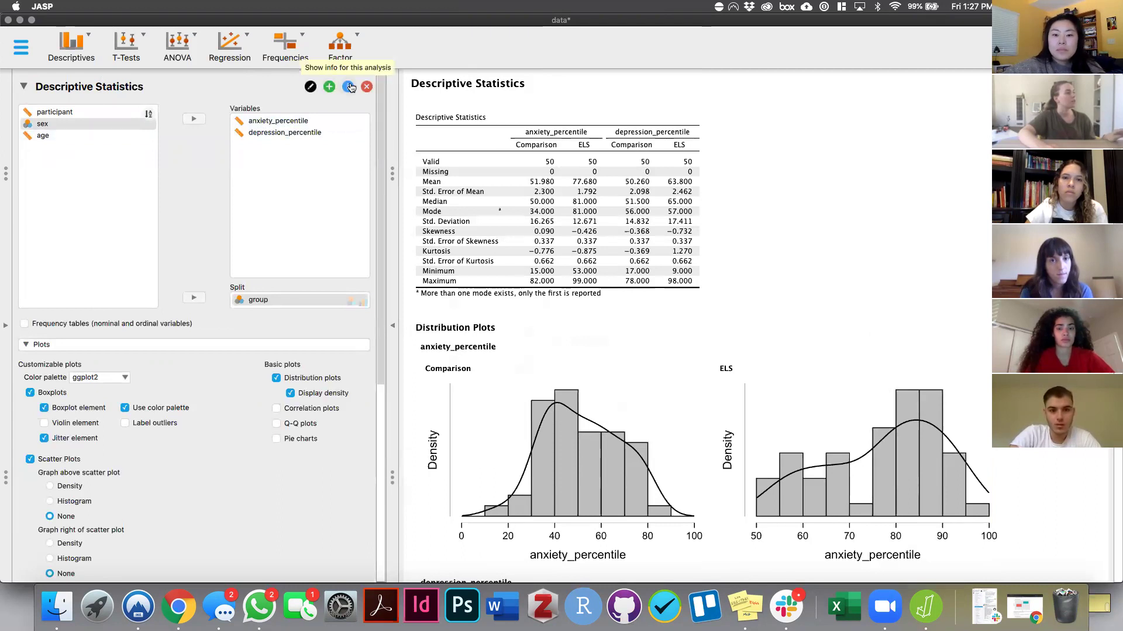
Read the help on the Descriptive Statistics options, then close it and collapse that analysis.
click(349, 87)
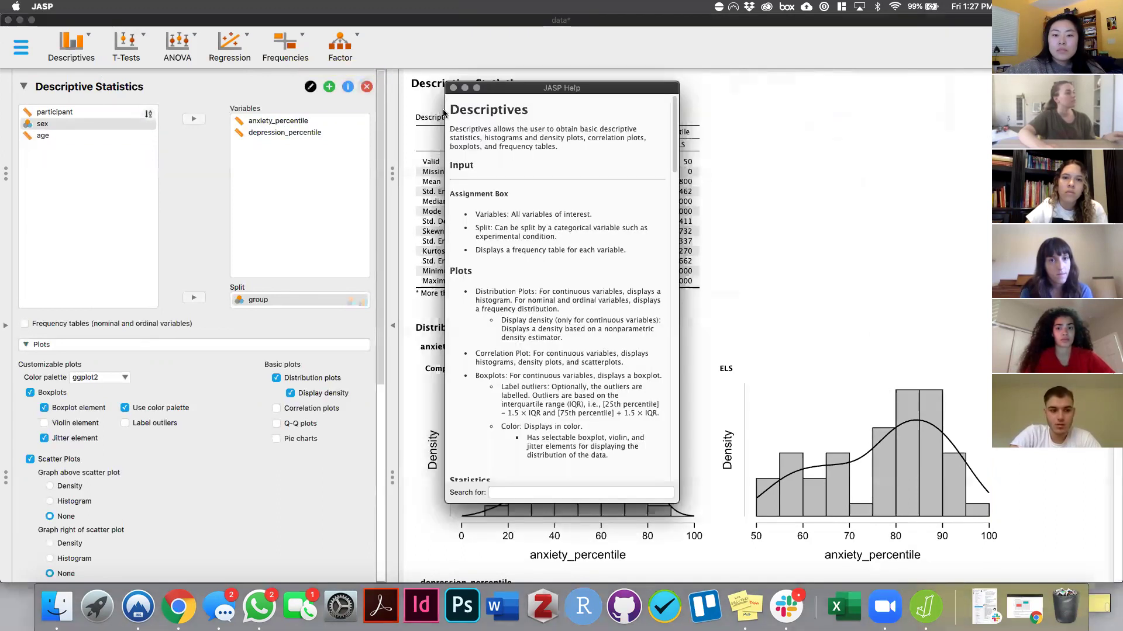
scroll(553, 312, down, 10)
scroll(553, 312, down, 15)
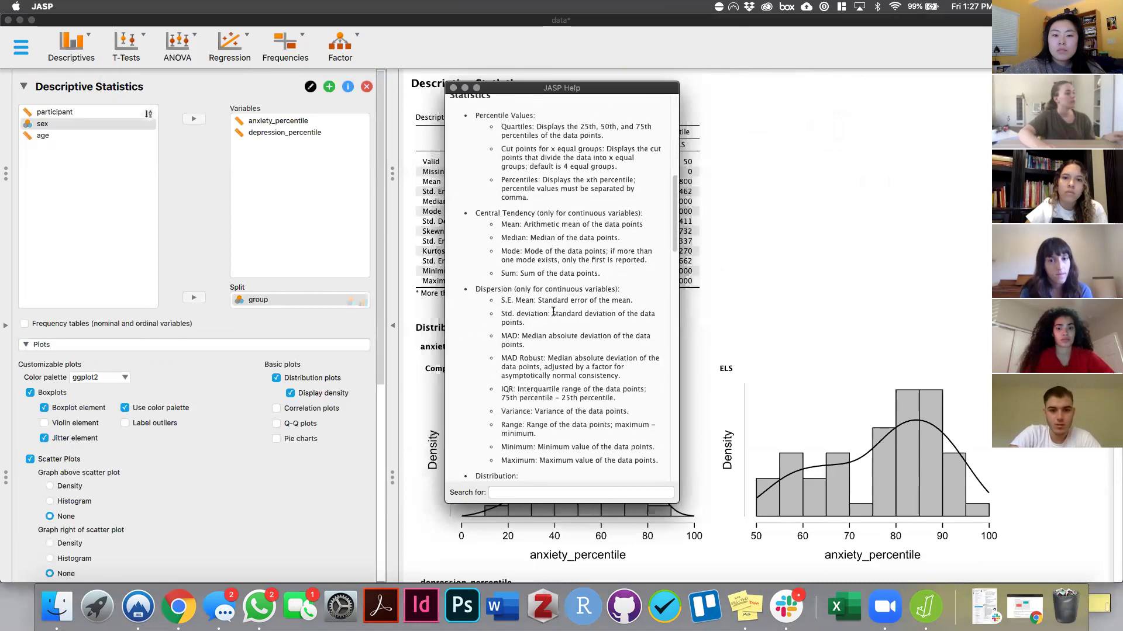
click(451, 88)
click(24, 86)
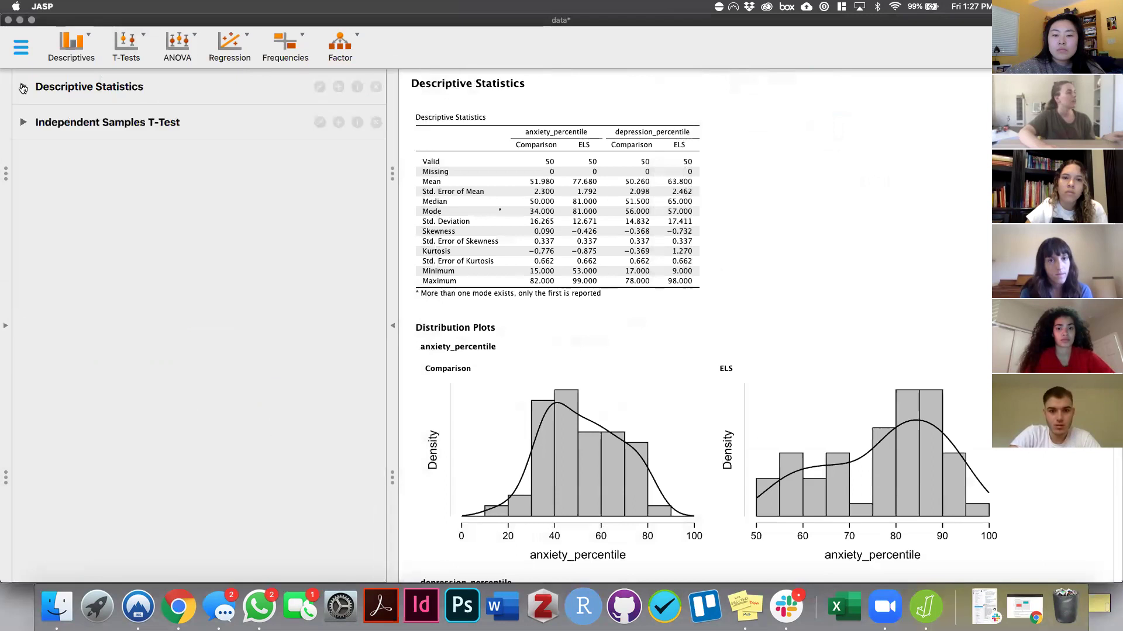
In the Independent Samples T-Test, assign anxiety_percentile as the variable and group as the grouping variable.
click(24, 121)
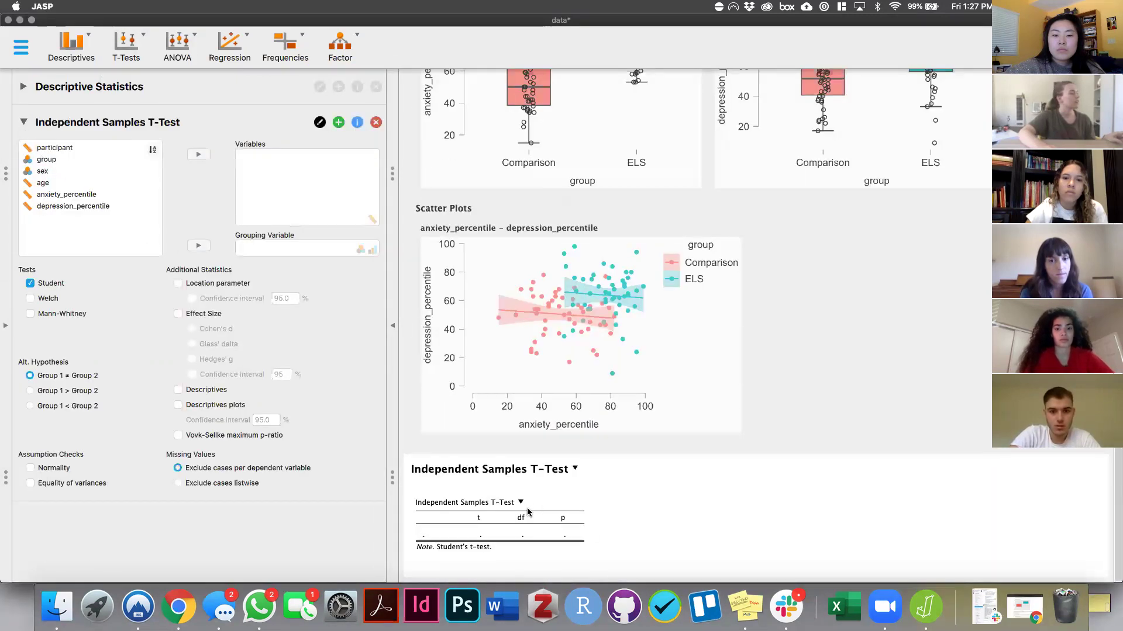
drag(73, 194, 304, 179)
drag(181, 227, 296, 253)
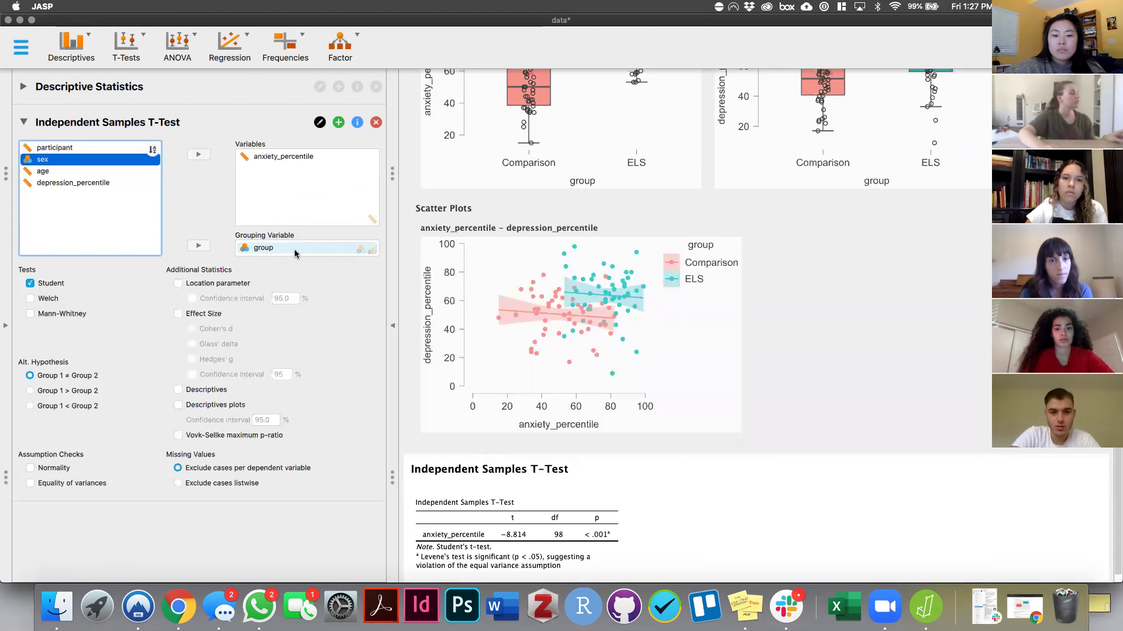
scroll(456, 296, down, 1)
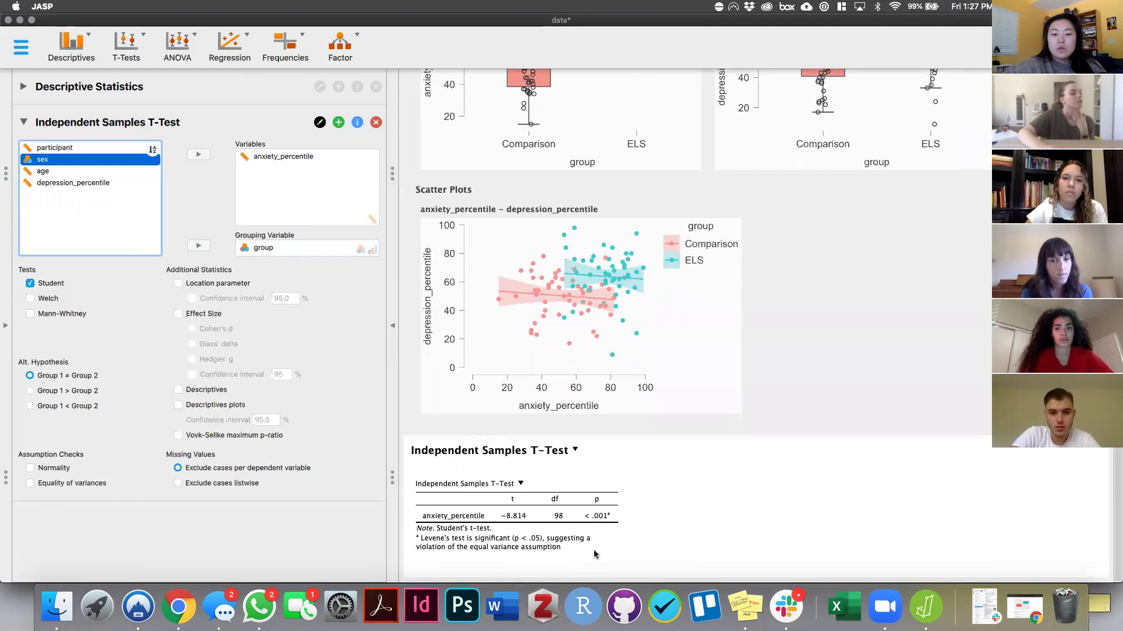
Switch to the GitHub tutorial in Chrome and compare its t.test output for anxiety_percentile by group with the JASP t-test table.
click(1023, 612)
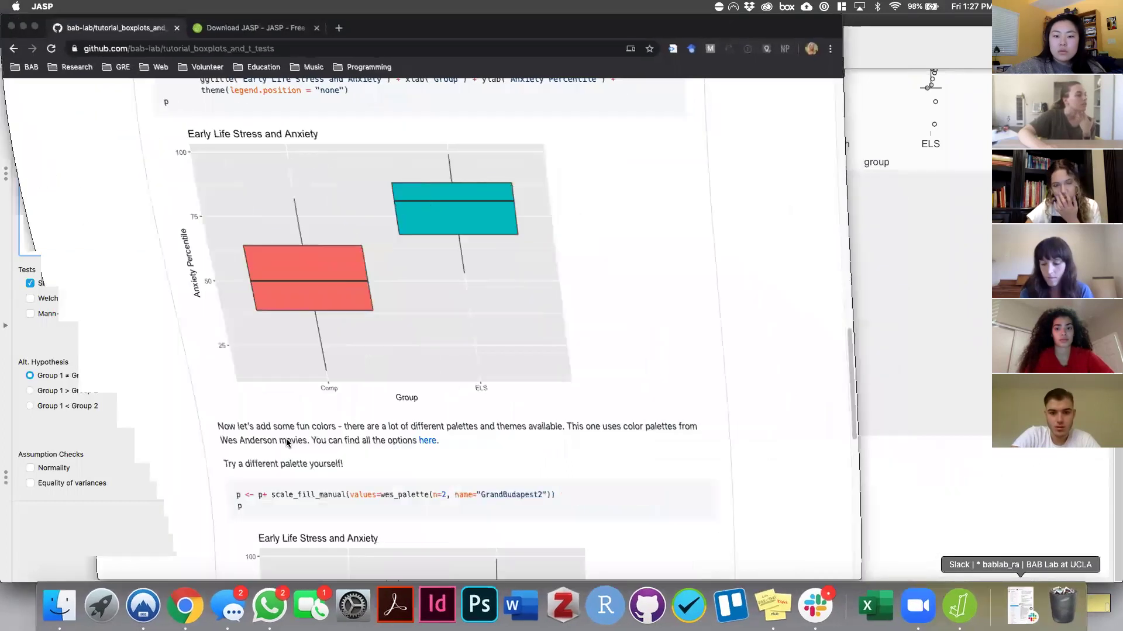
scroll(285, 436, up, 5)
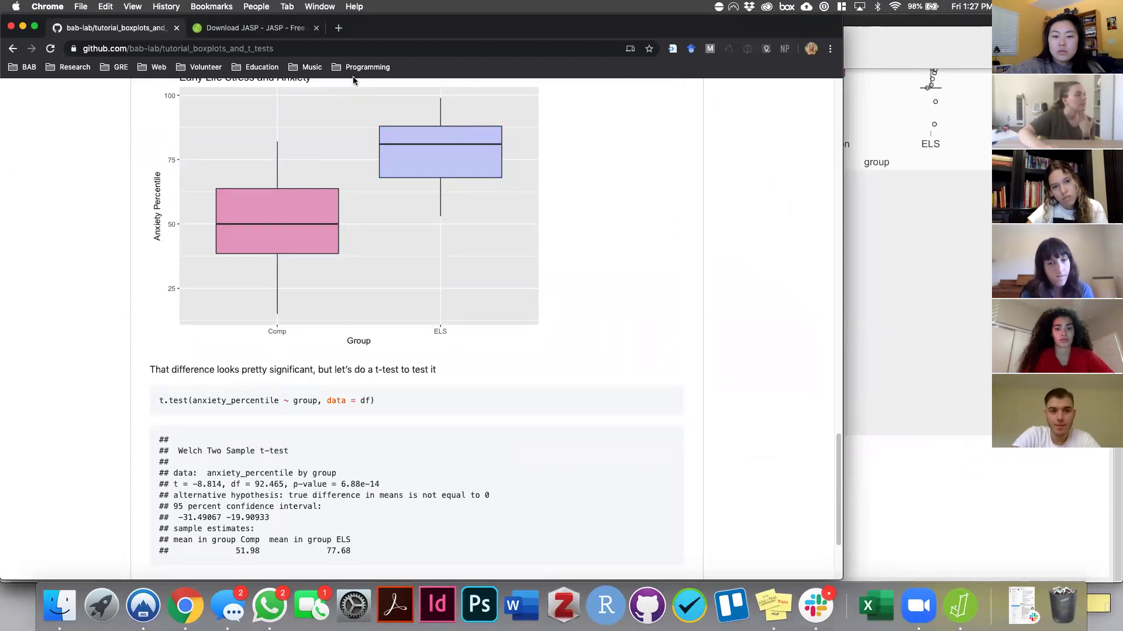
click(930, 80)
scroll(668, 411, up, 15)
scroll(668, 411, down, 12)
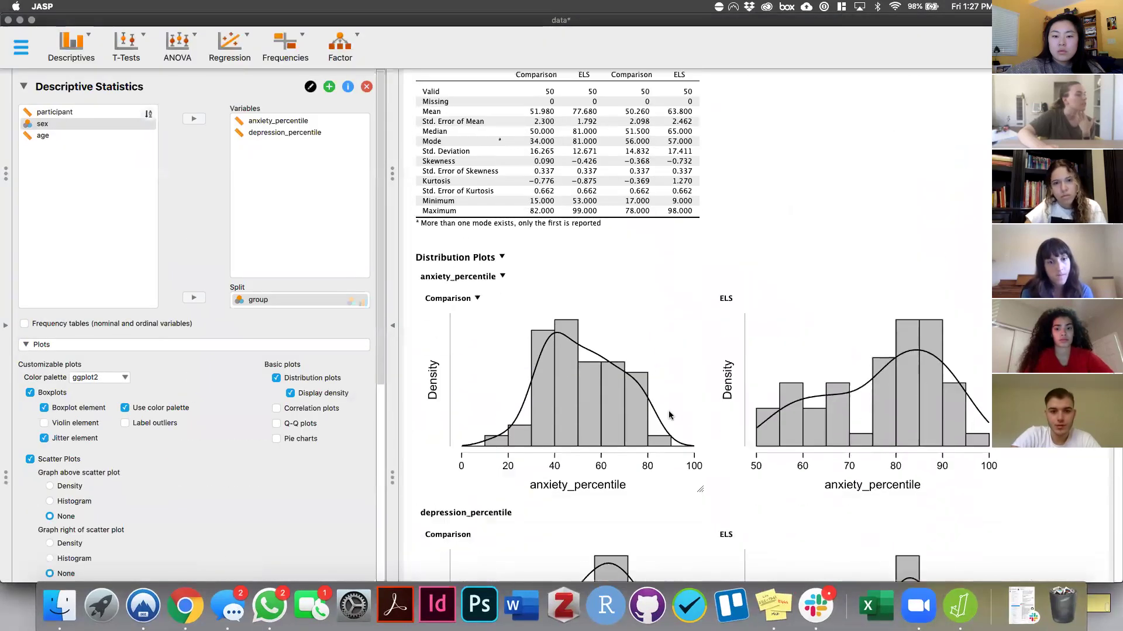
scroll(653, 439, down, 5)
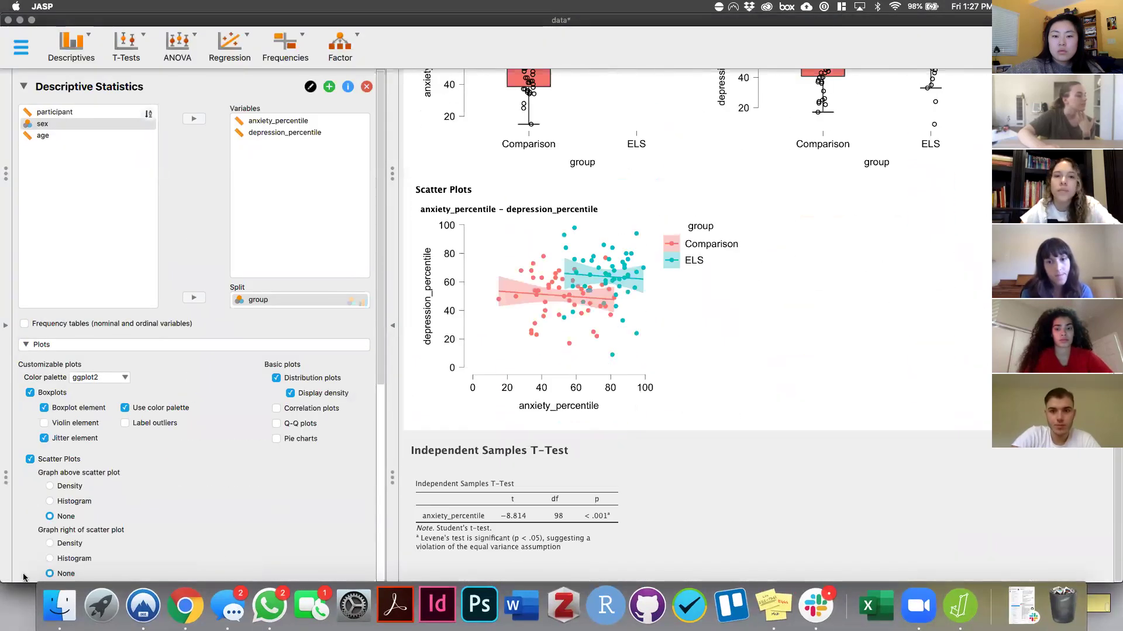
mouse_move(439, 574)
mouse_down()
mouse_move(377, 575)
mouse_move(430, 574)
mouse_up()
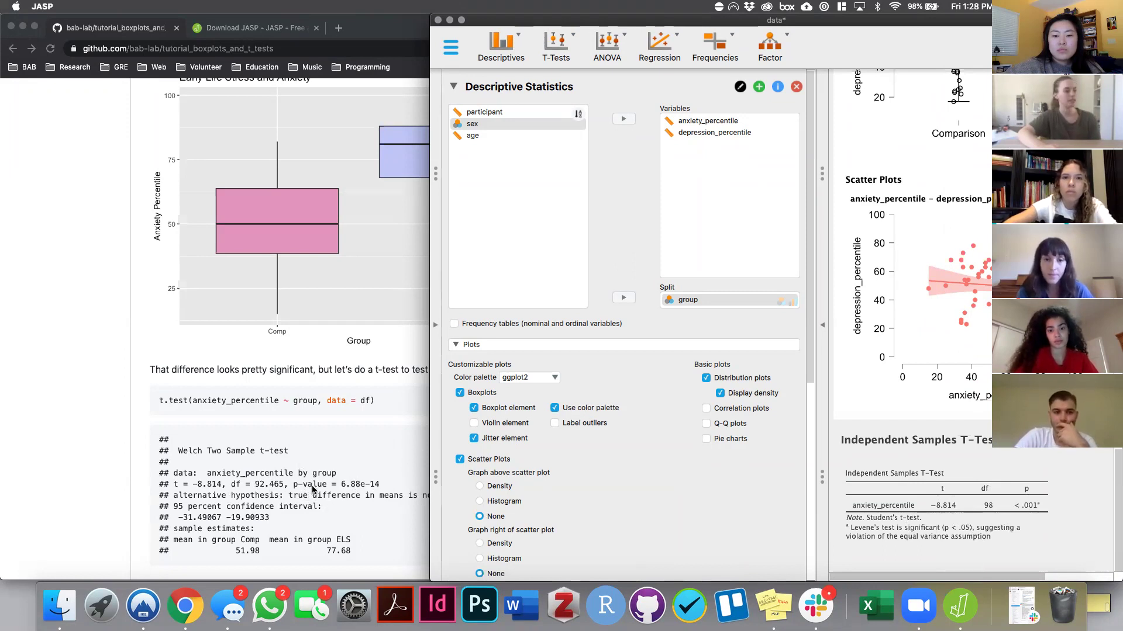
click(23, 26)
click(842, 7)
click(858, 215)
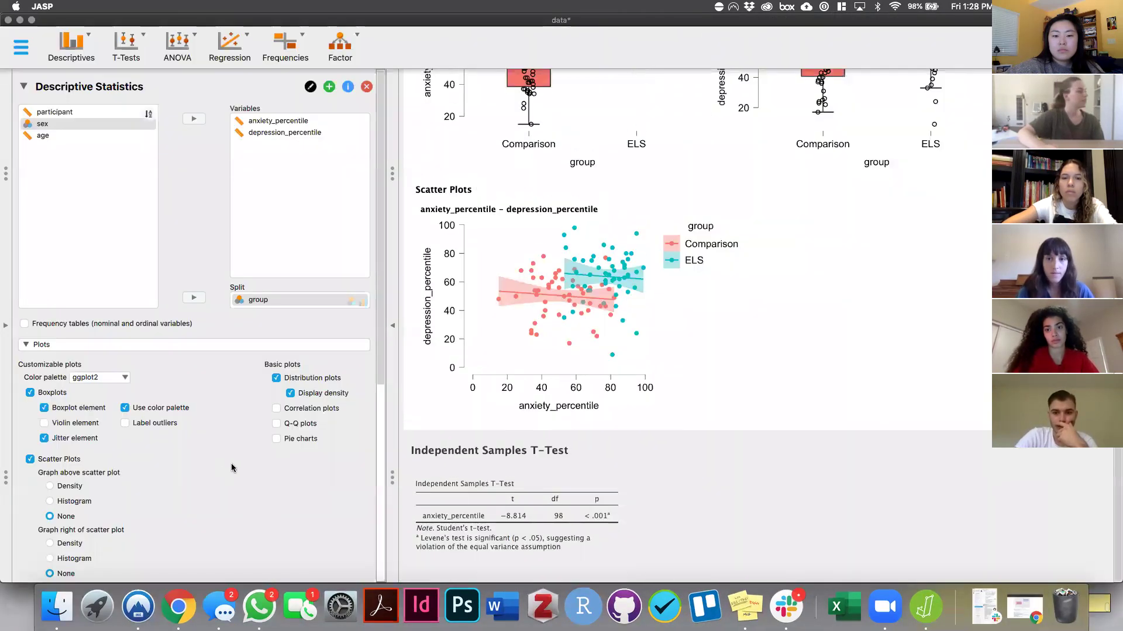
Reopen the Independent Samples T-Test settings and enable the Normality assumption check.
scroll(231, 462, down, 10)
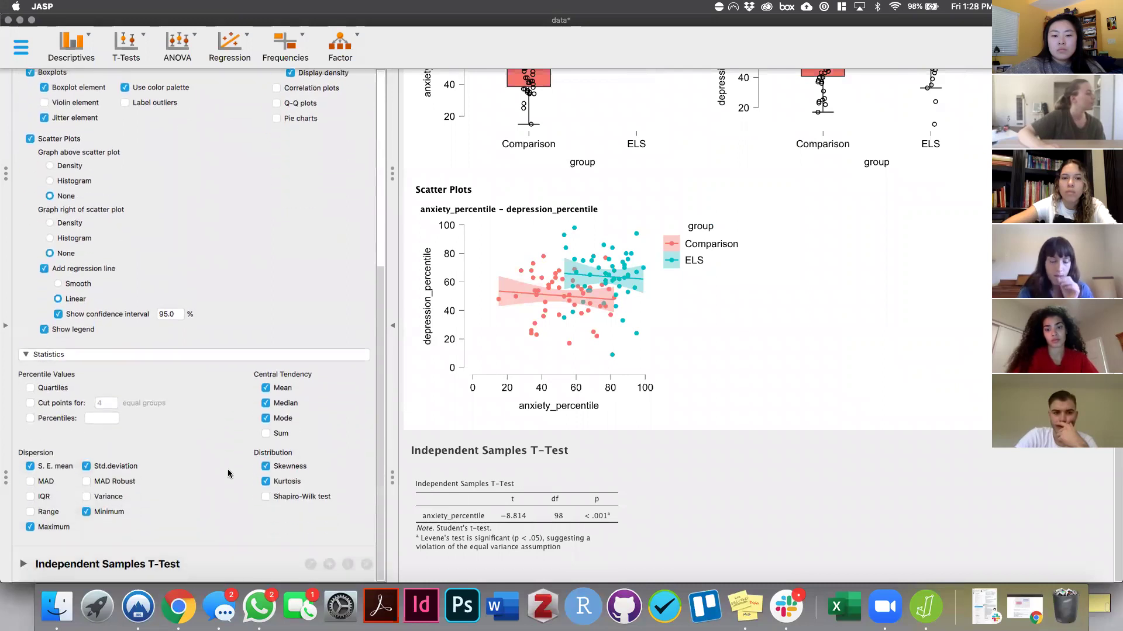
click(38, 565)
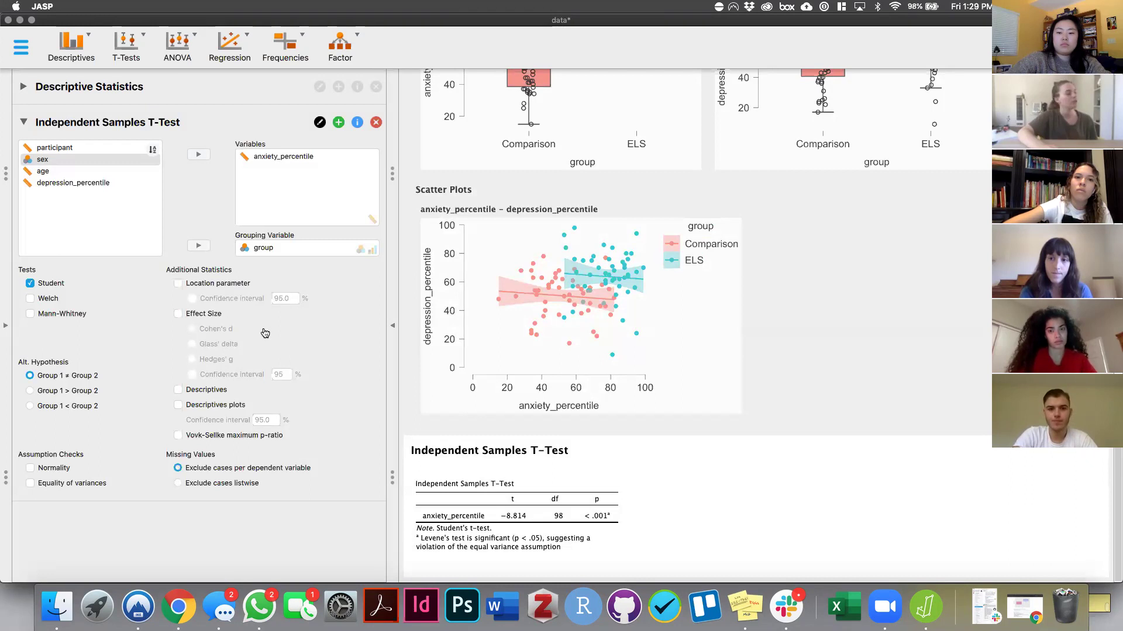
click(30, 471)
scroll(443, 462, down, 3)
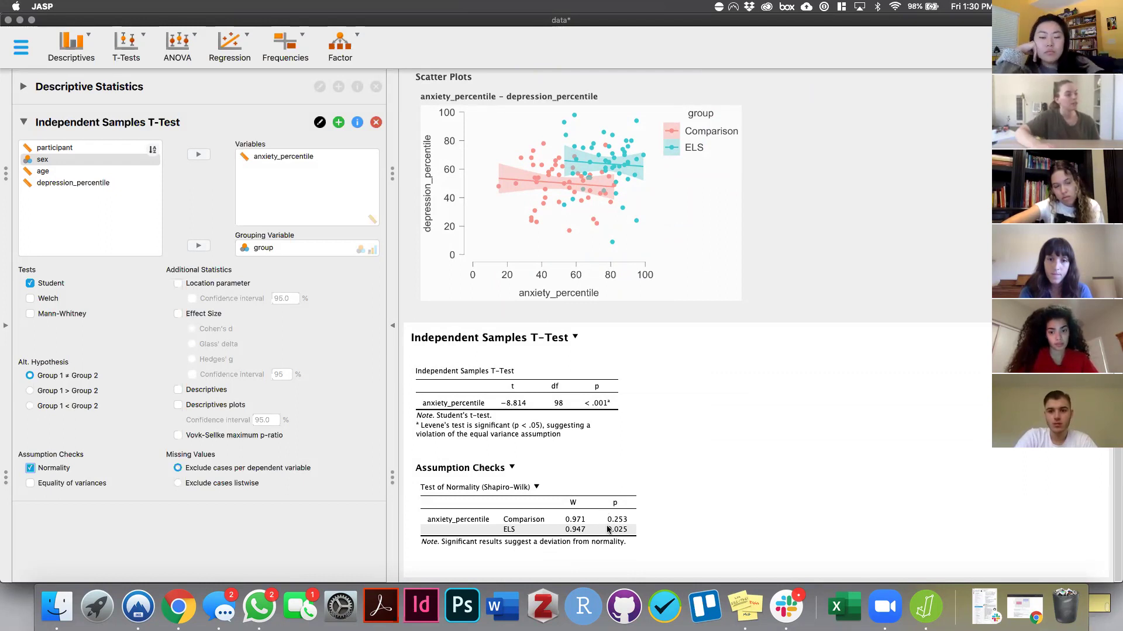
Compare the Shapiro-Wilk normality results for both groups with the anxiety_percentile distribution plots.
scroll(725, 515, up, 15)
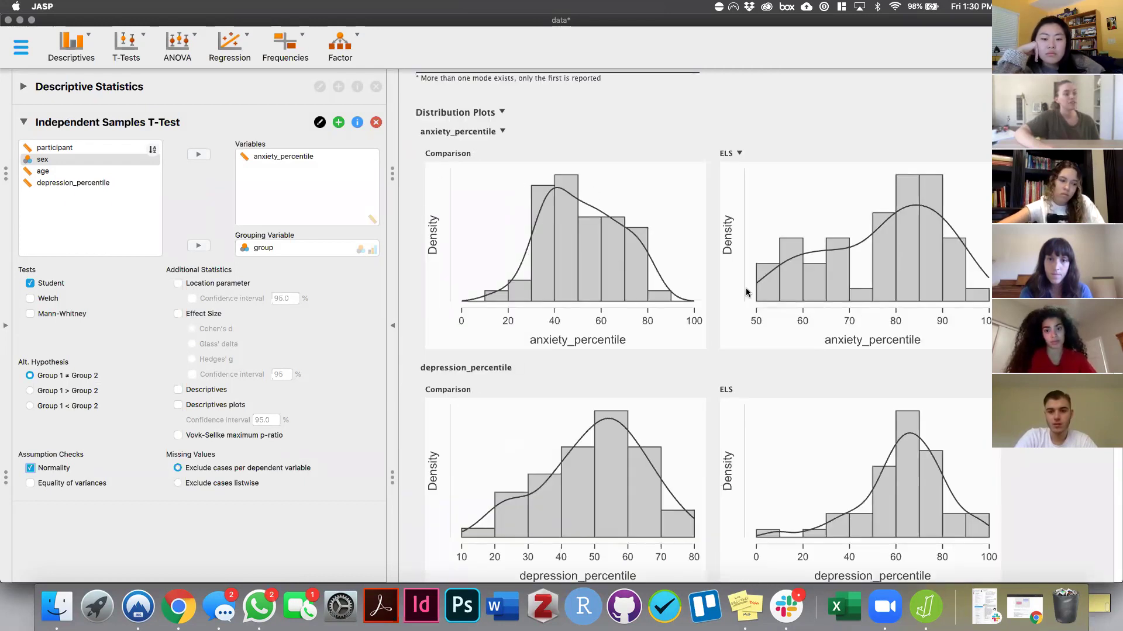
scroll(746, 293, down, 15)
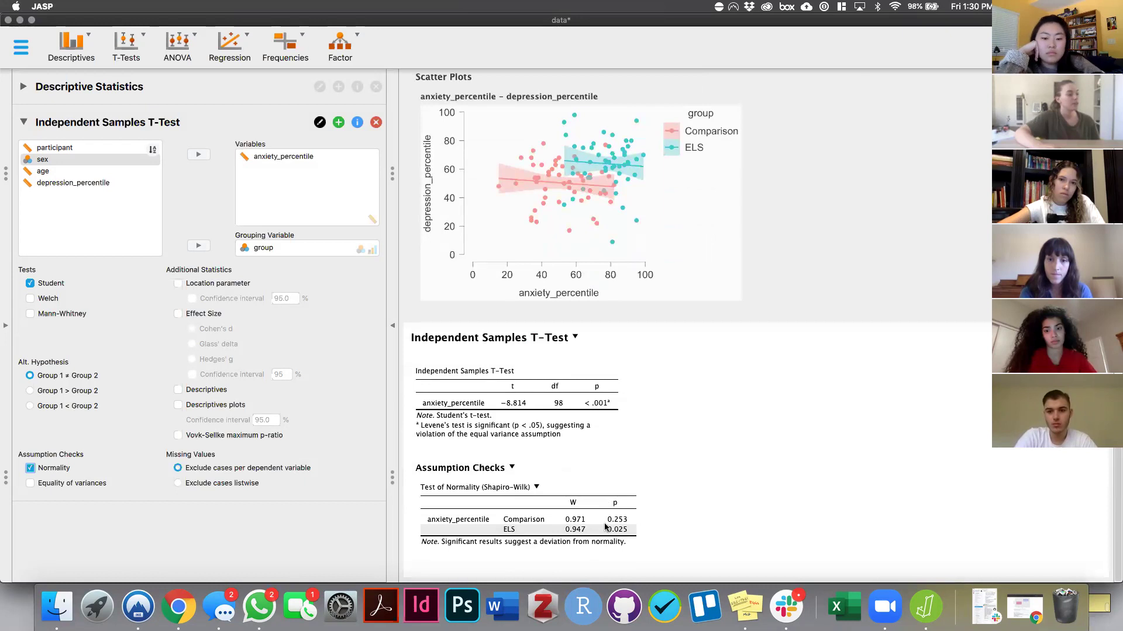
scroll(677, 533, up, 15)
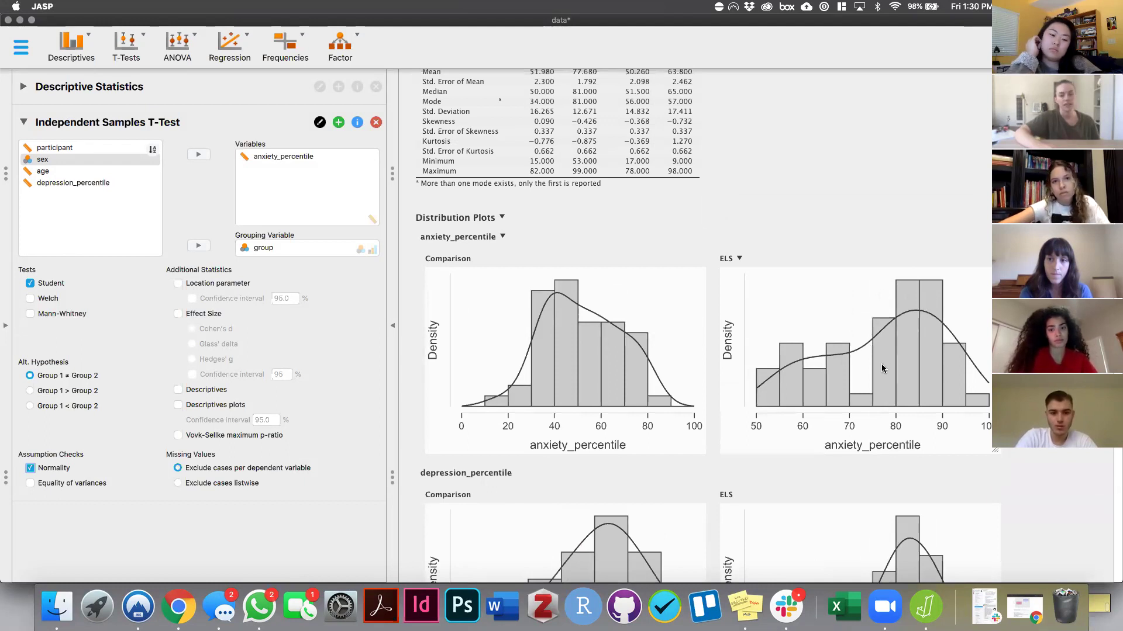
scroll(883, 368, down, 15)
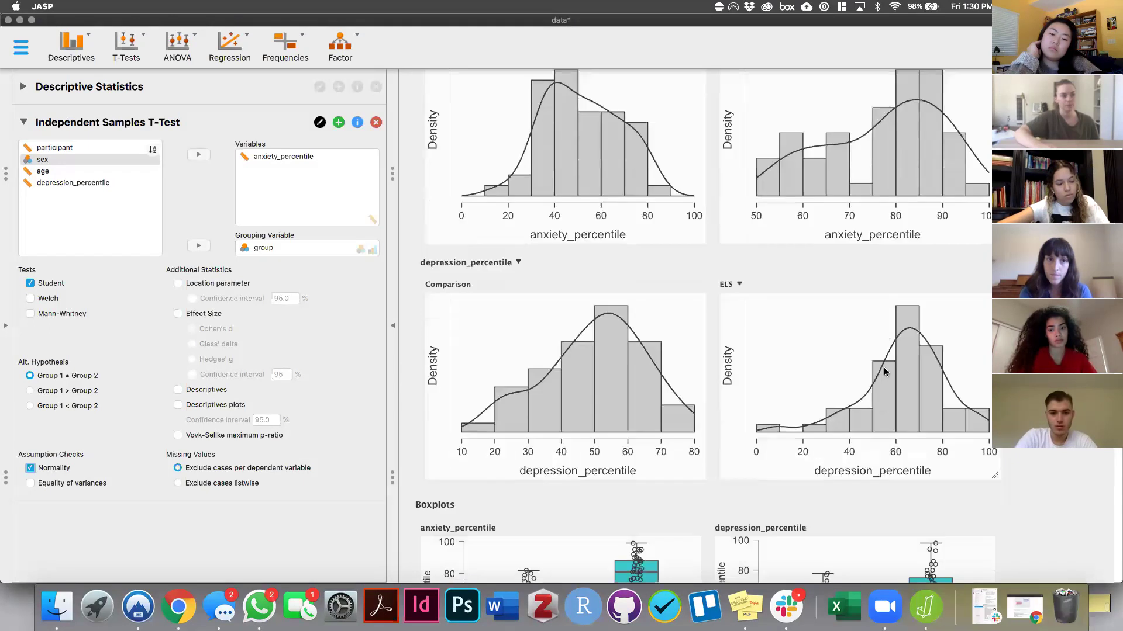
scroll(886, 375, down, 10)
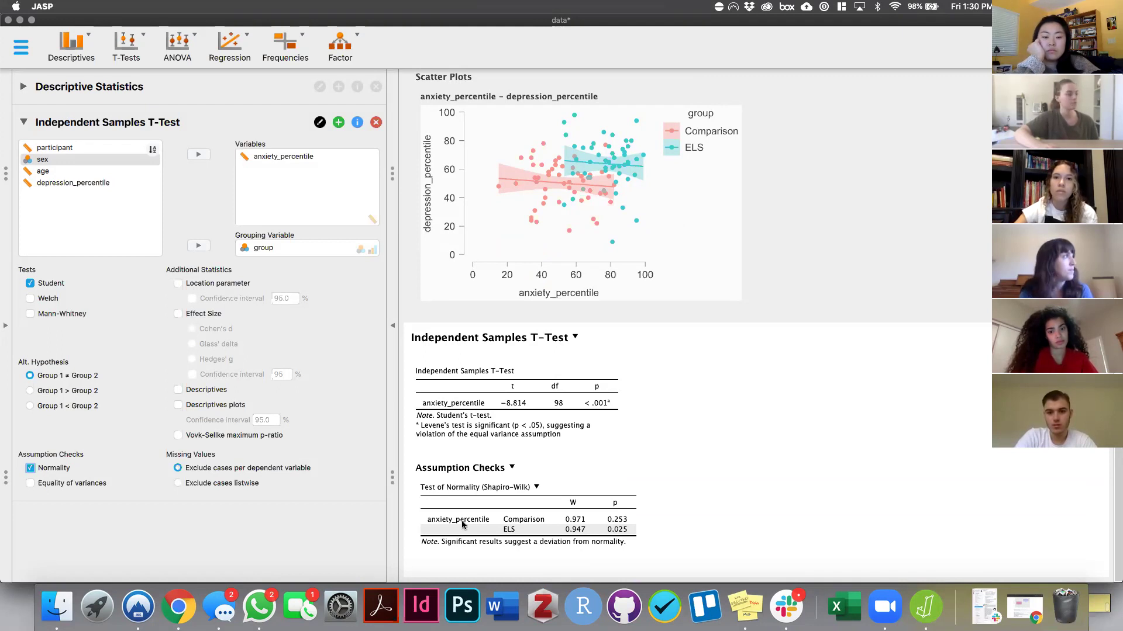
Enable the Equality of variances assumption check and review Levene's test for anxiety_percentile.
click(30, 483)
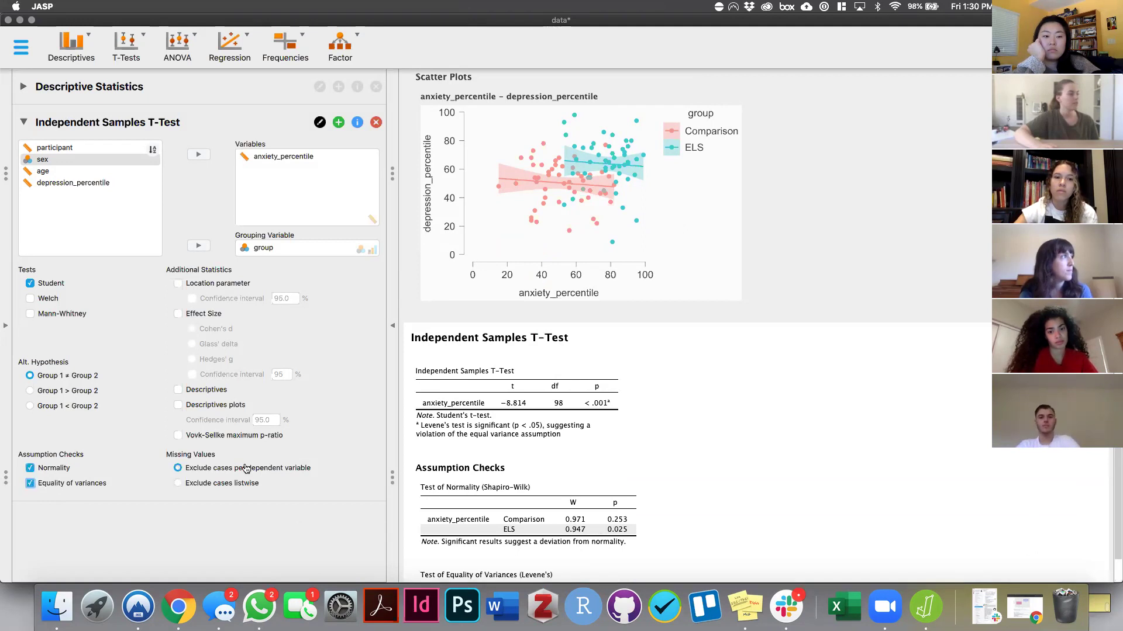
scroll(532, 468, down, 3)
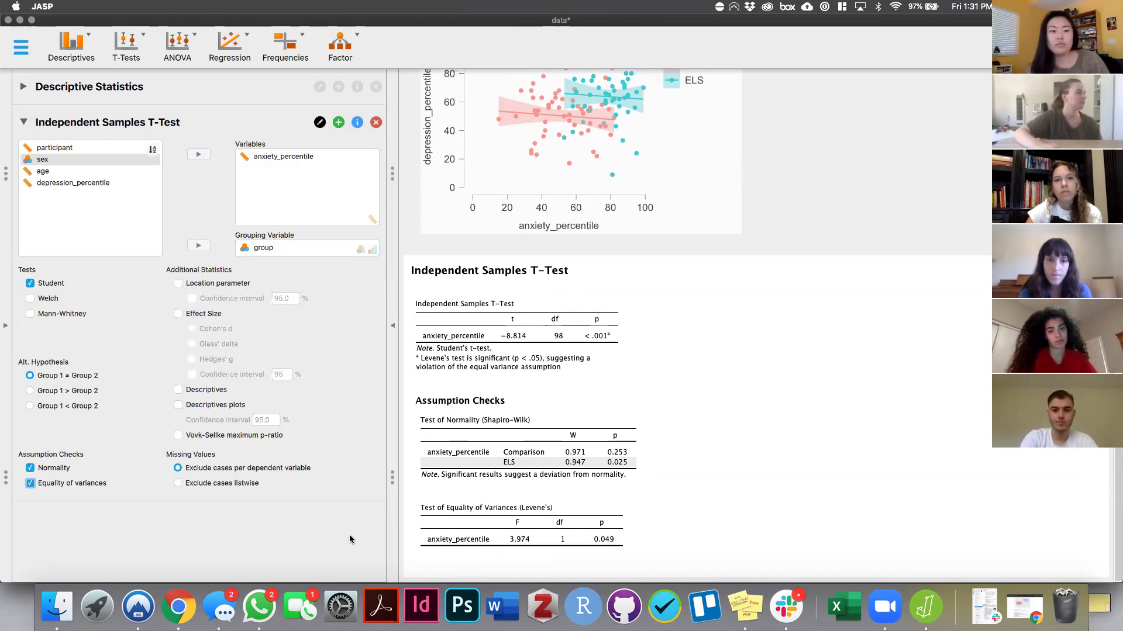
scroll(474, 441, up, 5)
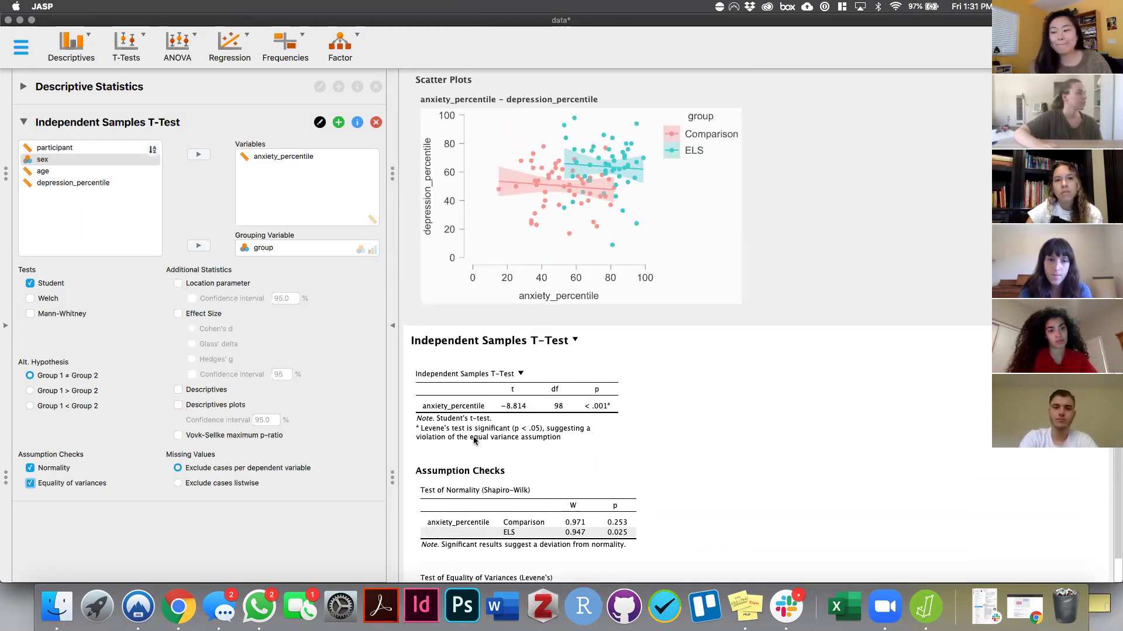
Add the location parameter to the t-test table to report the mean difference and its standard error.
scroll(475, 439, up, 1)
click(177, 283)
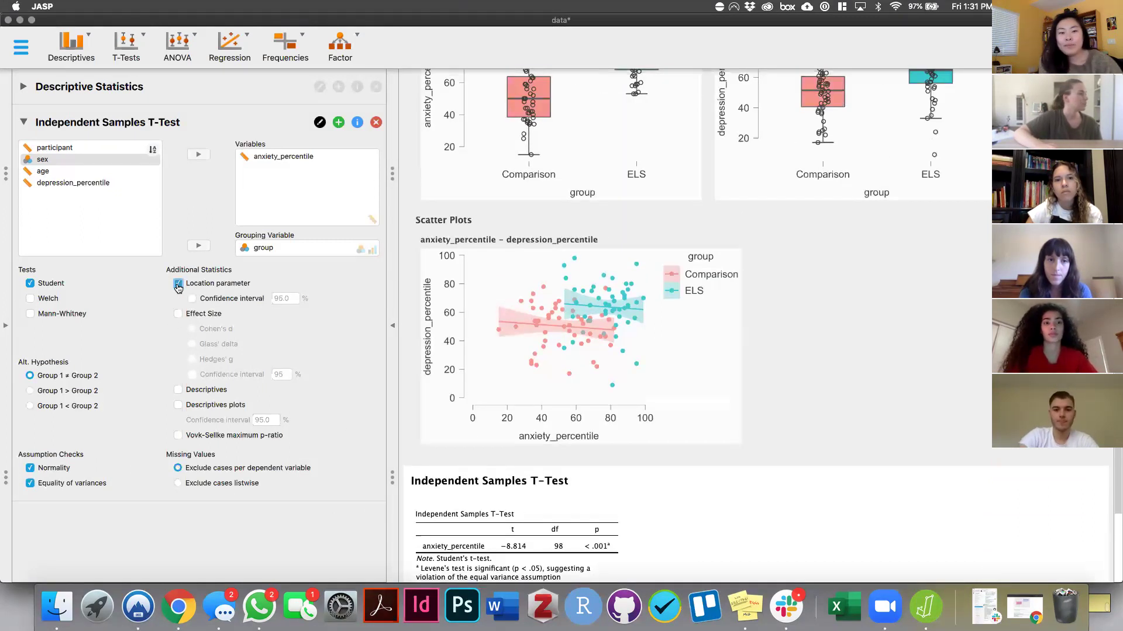
scroll(507, 452, down, 6)
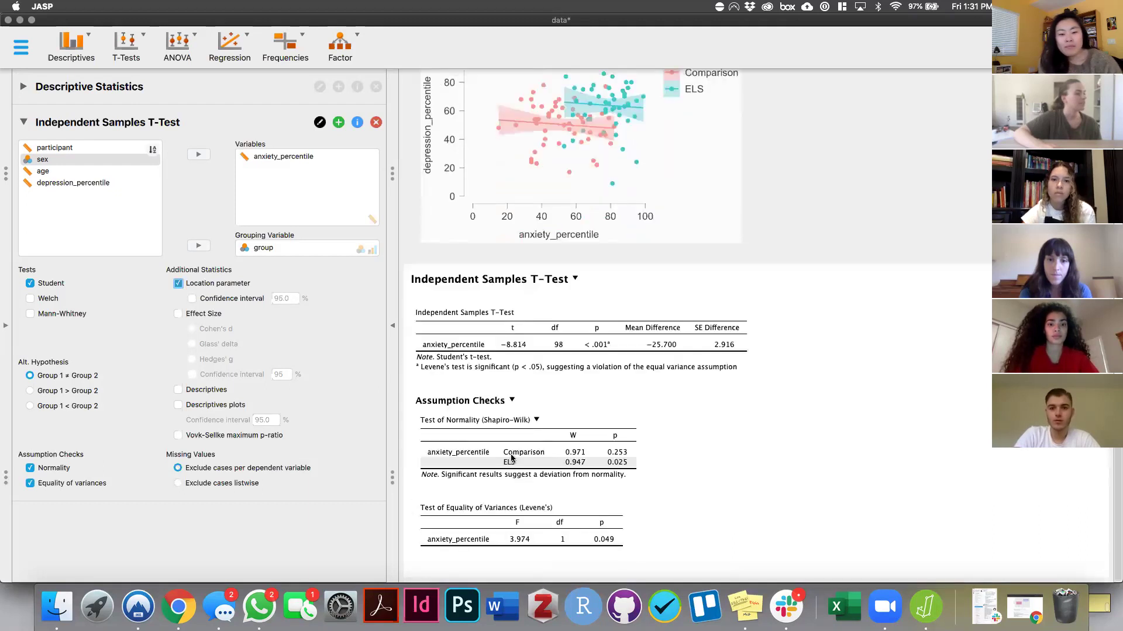
Add a classical Correlation analysis with anxiety_percentile and depression_percentile as its variables.
click(239, 44)
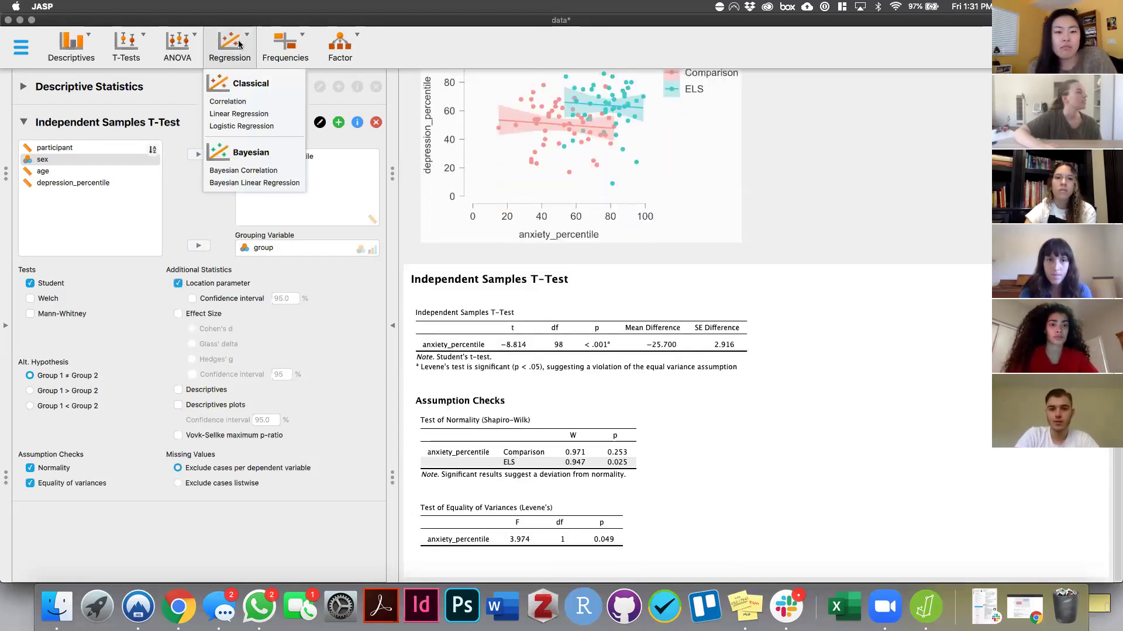
click(239, 102)
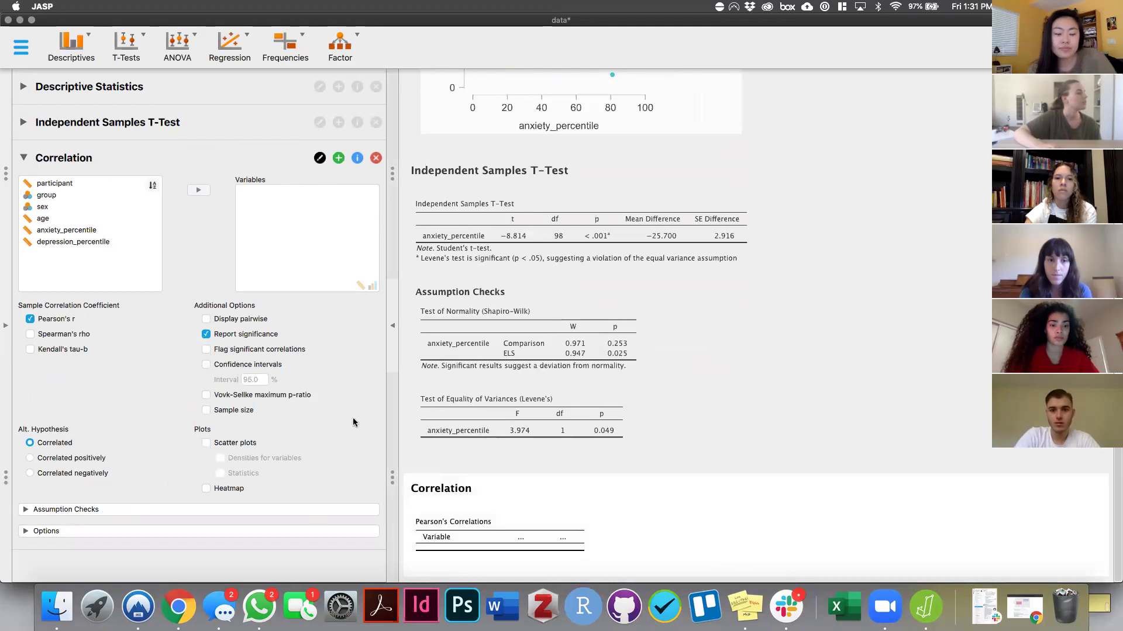
drag(62, 230, 268, 236)
drag(74, 231, 321, 241)
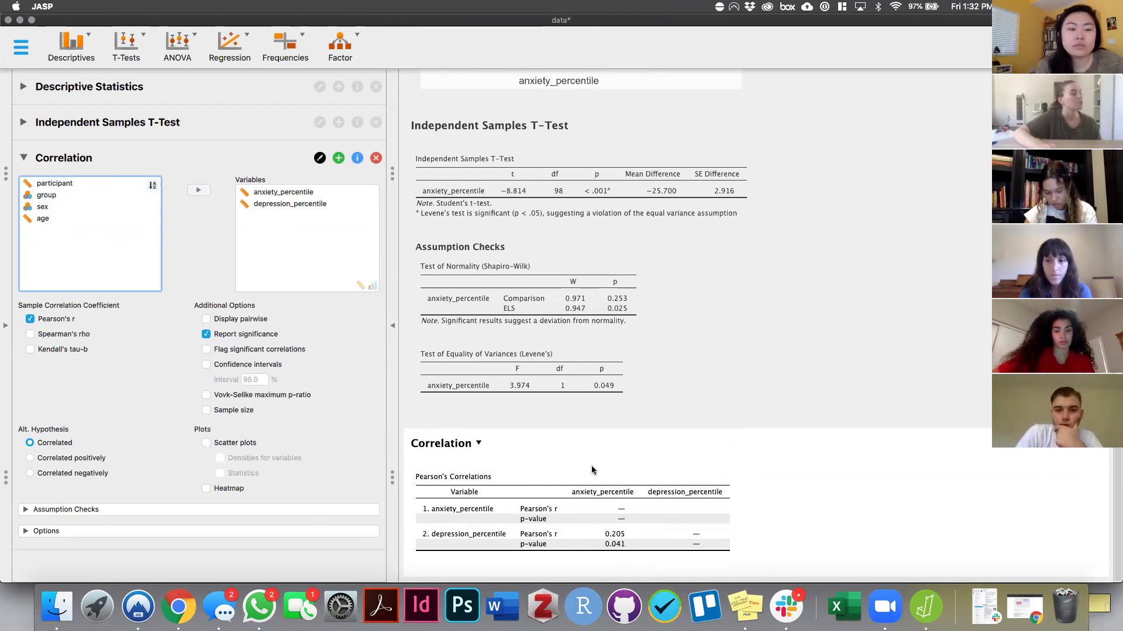
Compare the Pearson correlation table with the anxiety_percentile and depression_percentile scatter plot and the t-test results.
scroll(592, 467, up, 5)
scroll(592, 473, up, 3)
scroll(593, 473, down, 2)
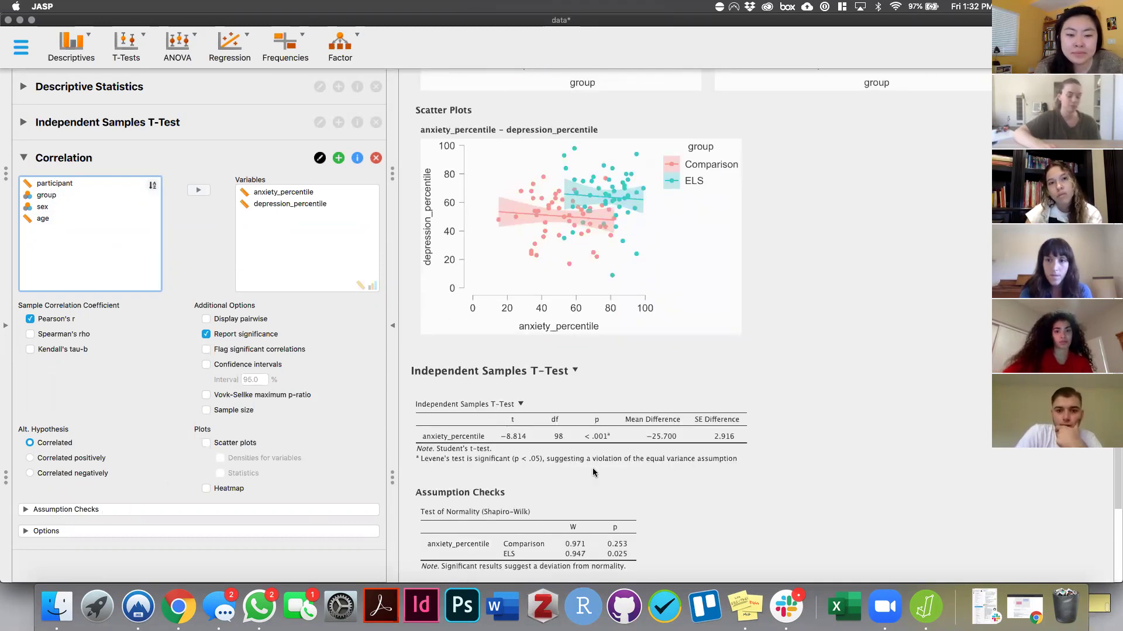
scroll(594, 473, down, 6)
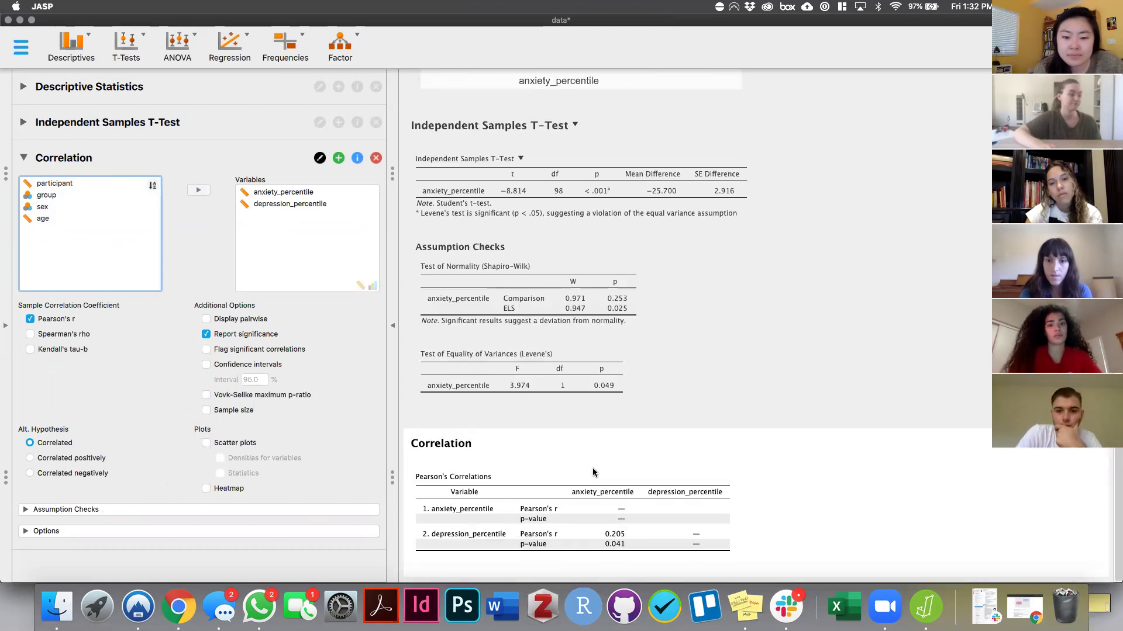
scroll(593, 470, up, 2)
scroll(593, 471, down, 2)
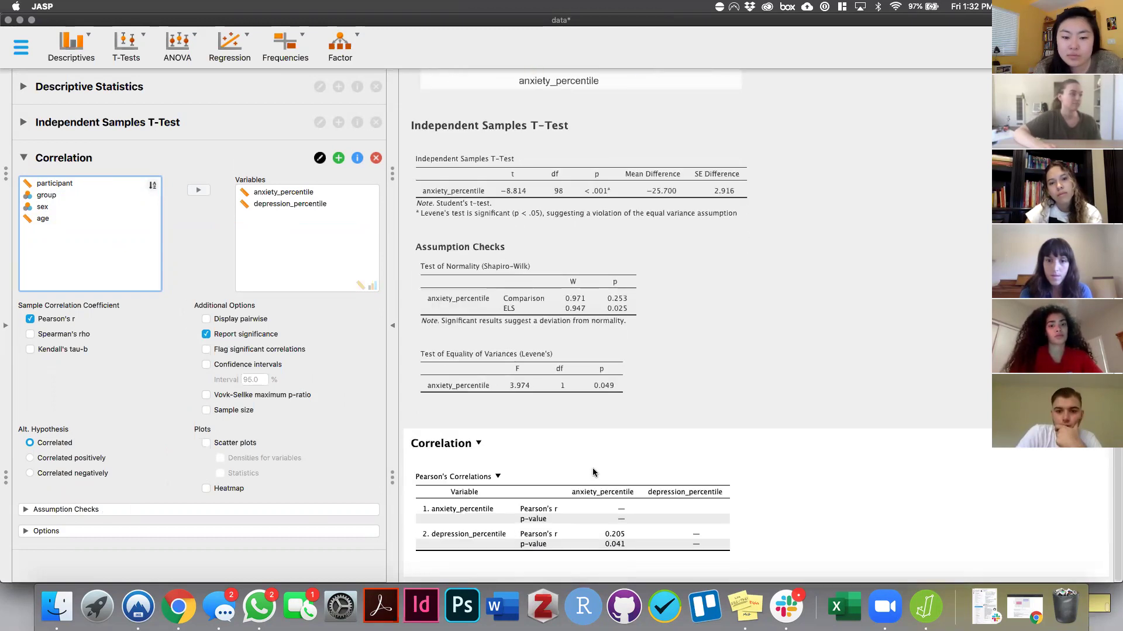
scroll(590, 463, up, 2)
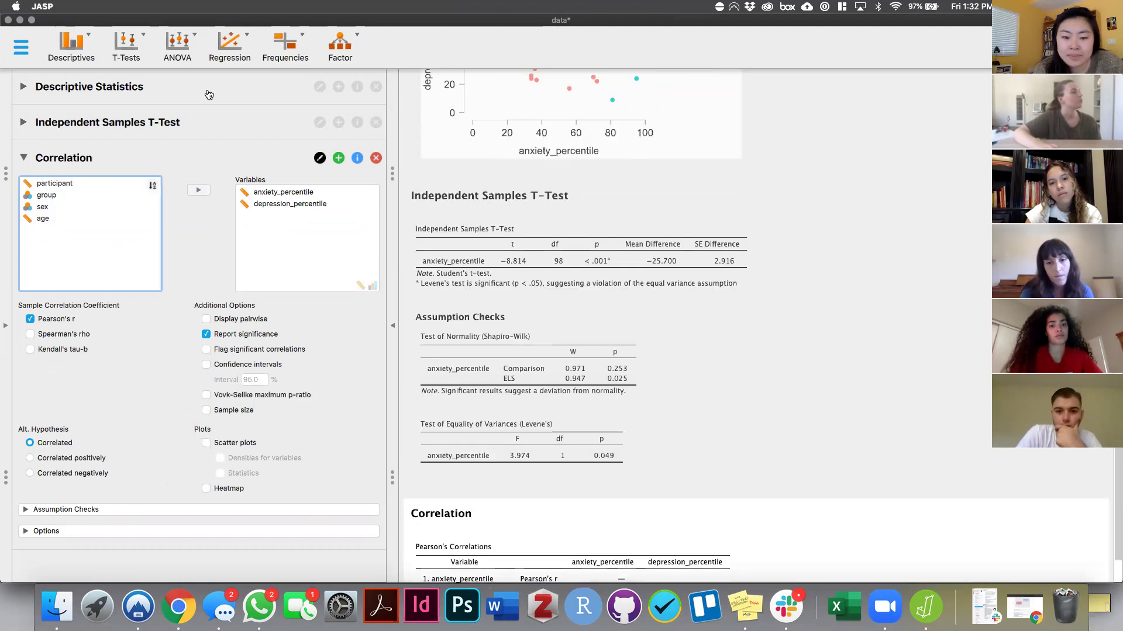
Add a classical Linear Regression predicting depression_percentile from anxiety_percentile and group, and open its model terms.
click(243, 47)
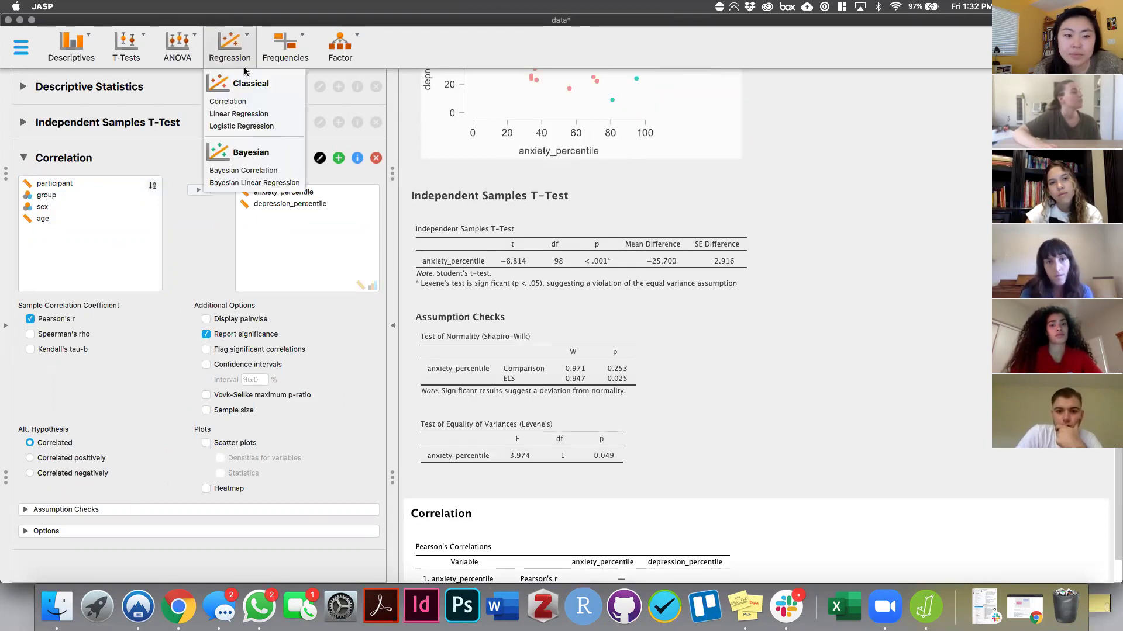
click(237, 114)
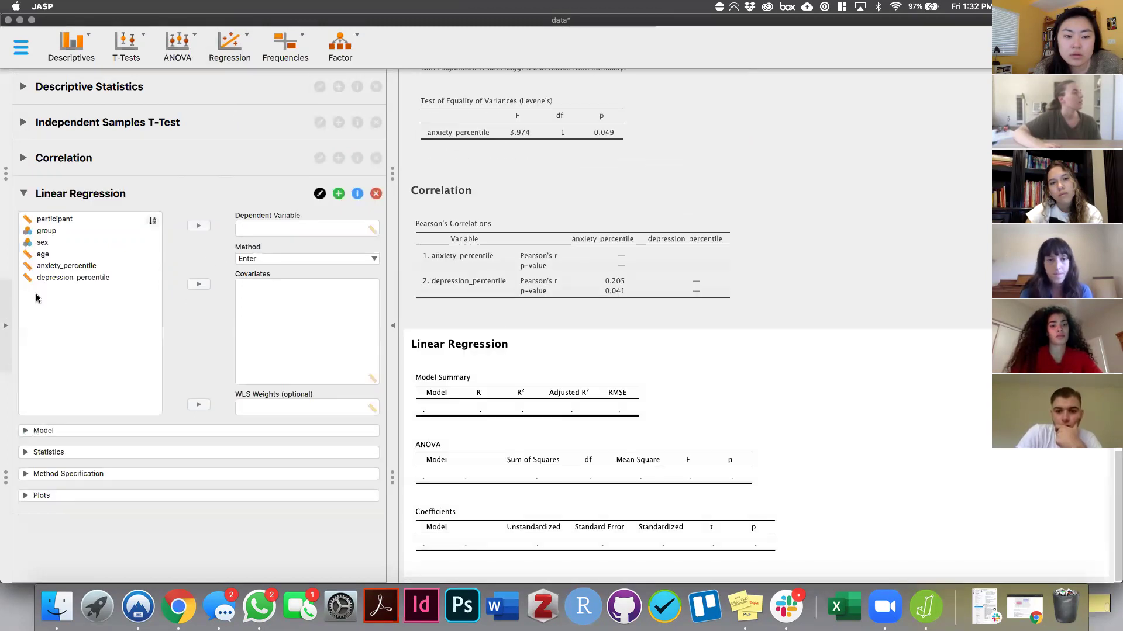
drag(128, 274, 308, 300)
double_click(74, 276)
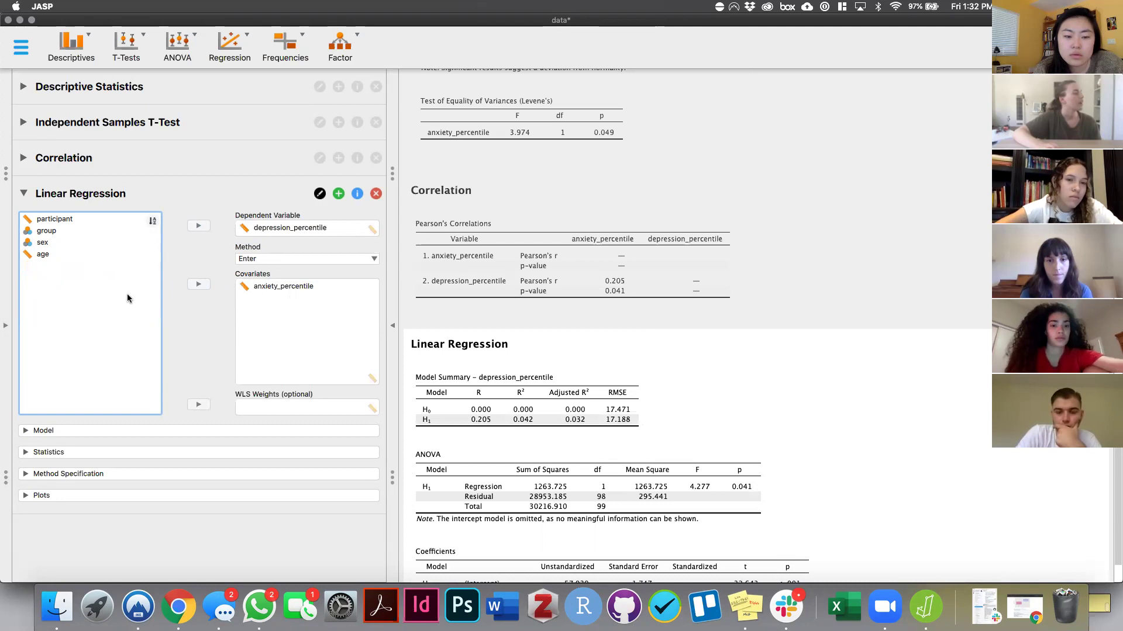
drag(75, 237, 275, 310)
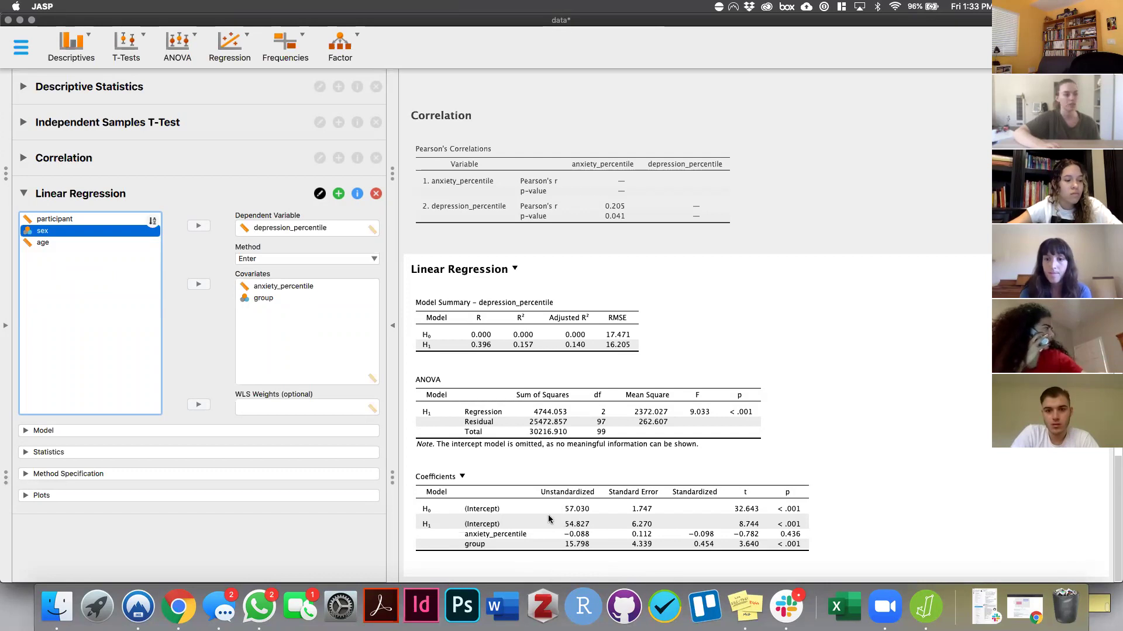
click(26, 431)
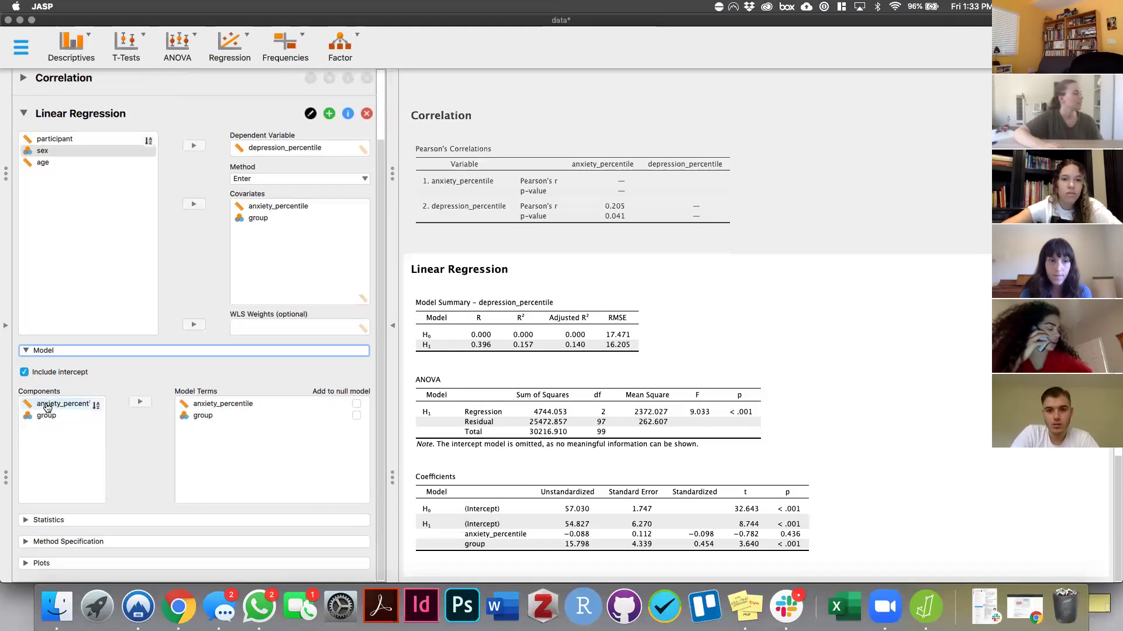
drag(188, 404, 202, 417)
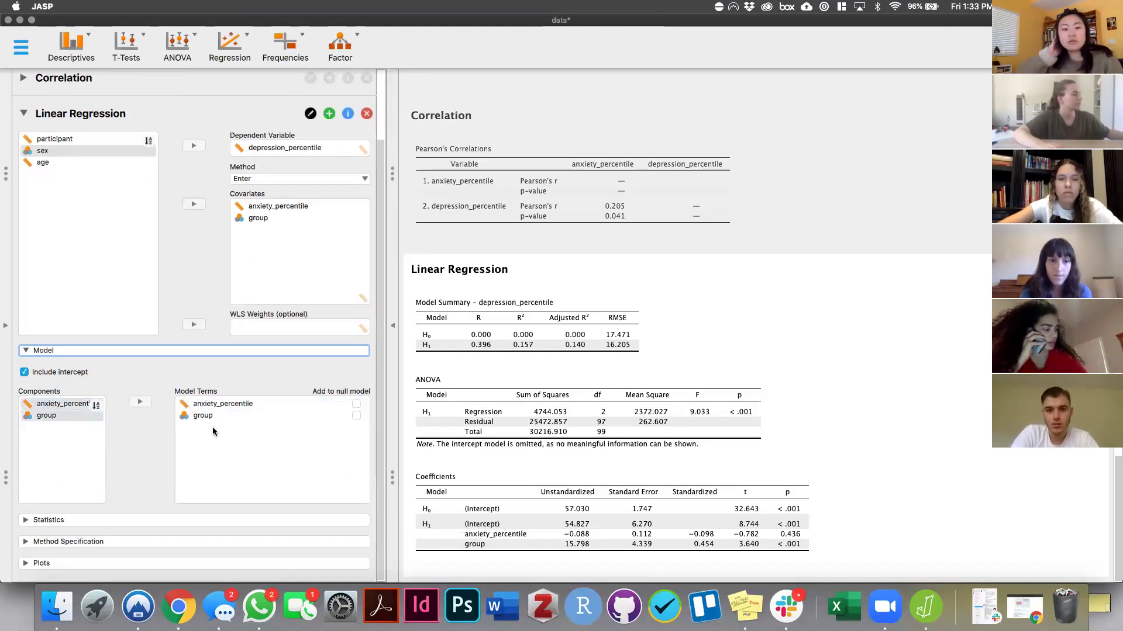
Relaunch JASP and open the recent data.csv from the tutorial_boxplots_and_t_tests-master folder.
key(super+h)
click(927, 606)
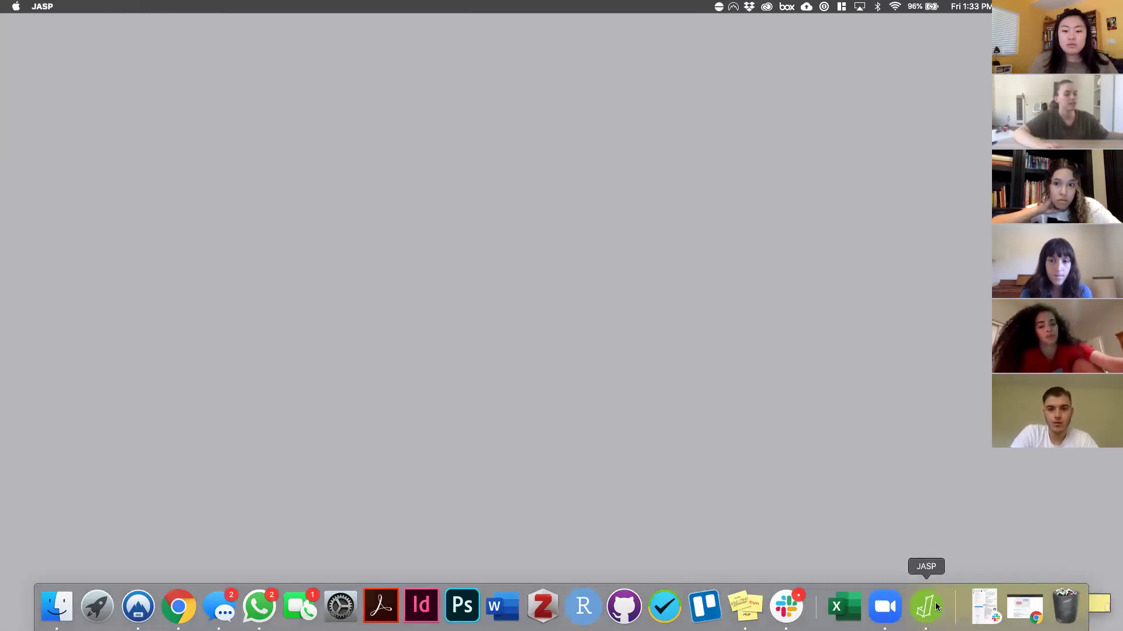
click(929, 610)
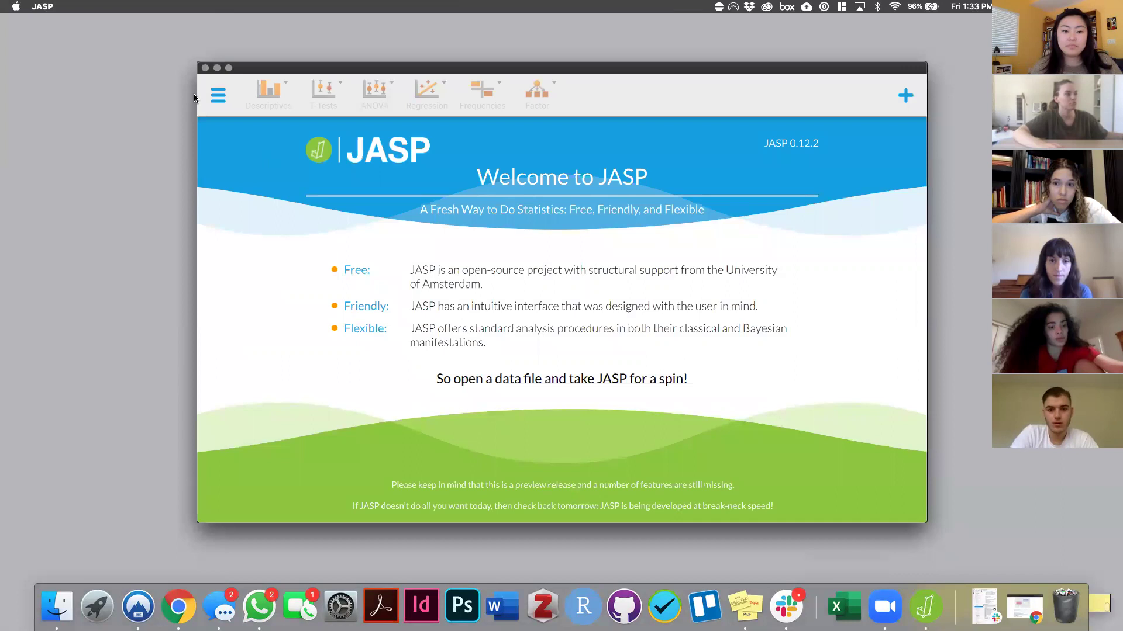
click(211, 98)
click(292, 130)
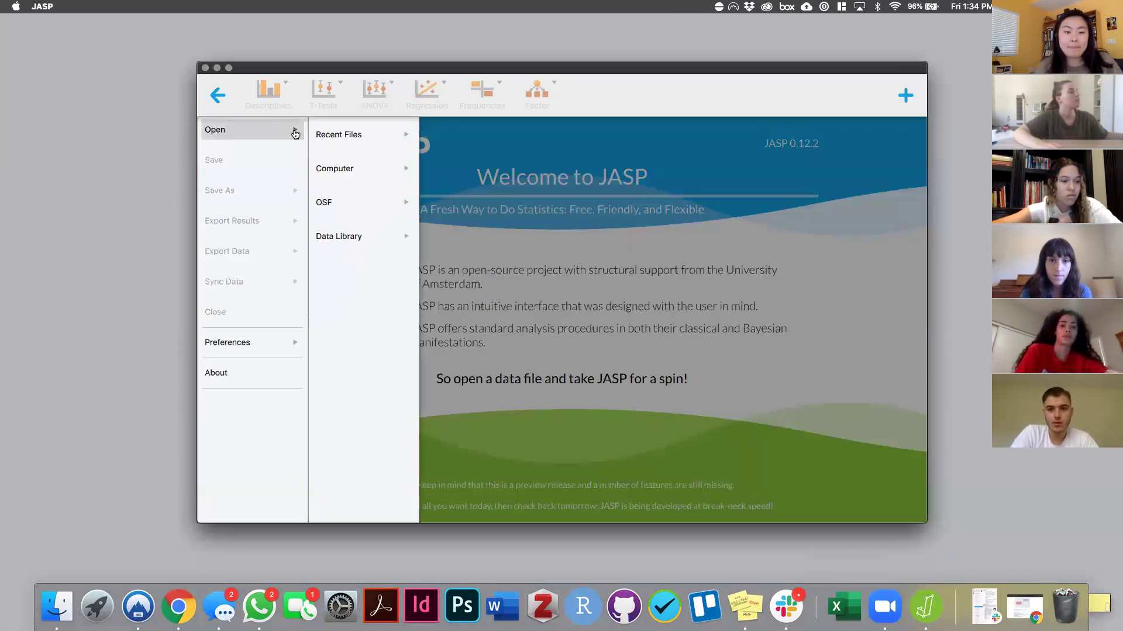
click(324, 134)
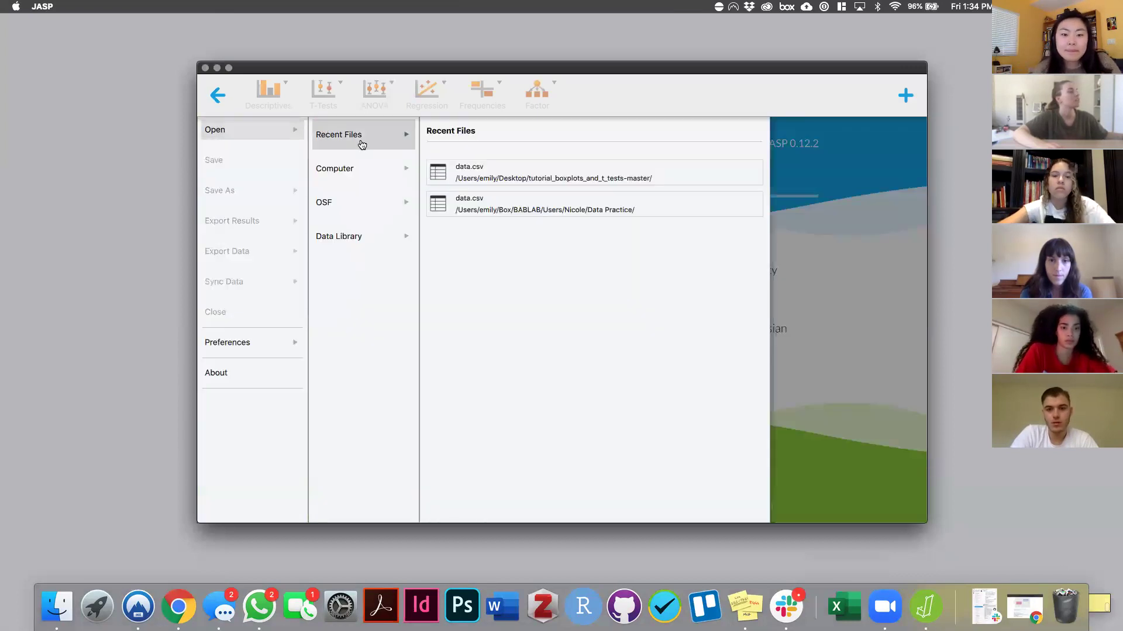
click(485, 174)
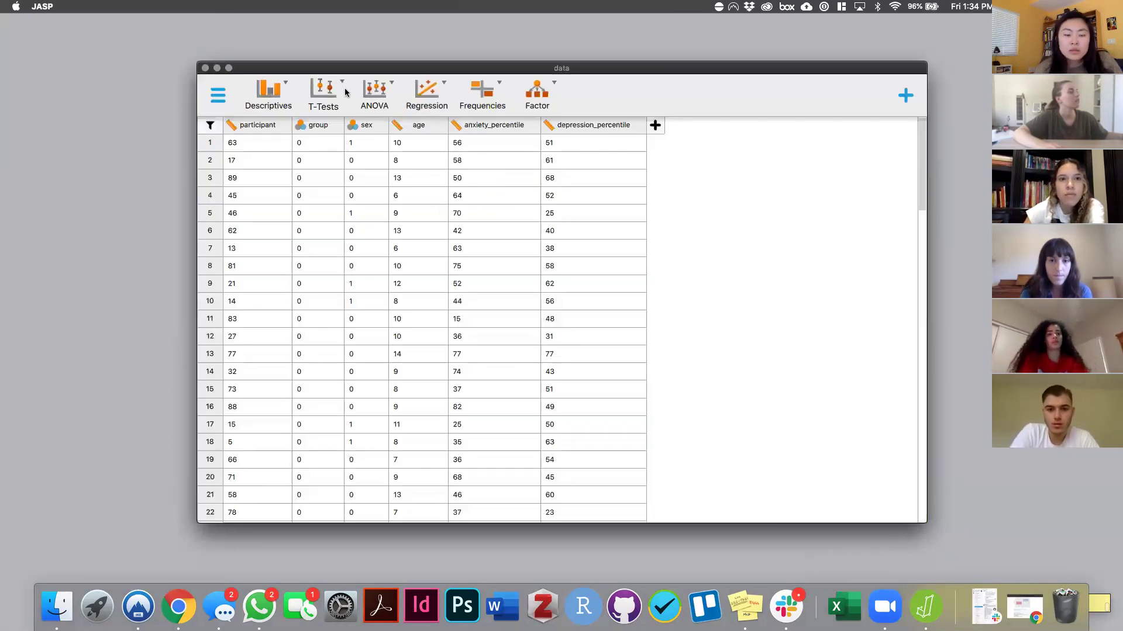
Add a classical Linear Regression analysis without variables and enlarge the window to fill the screen.
click(427, 95)
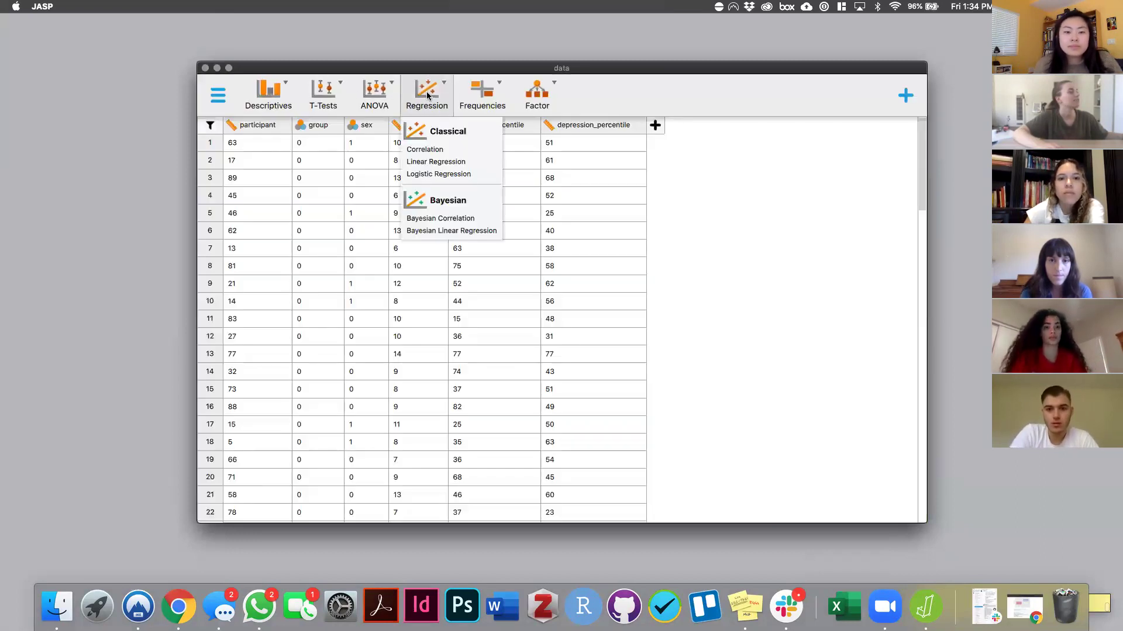
click(431, 162)
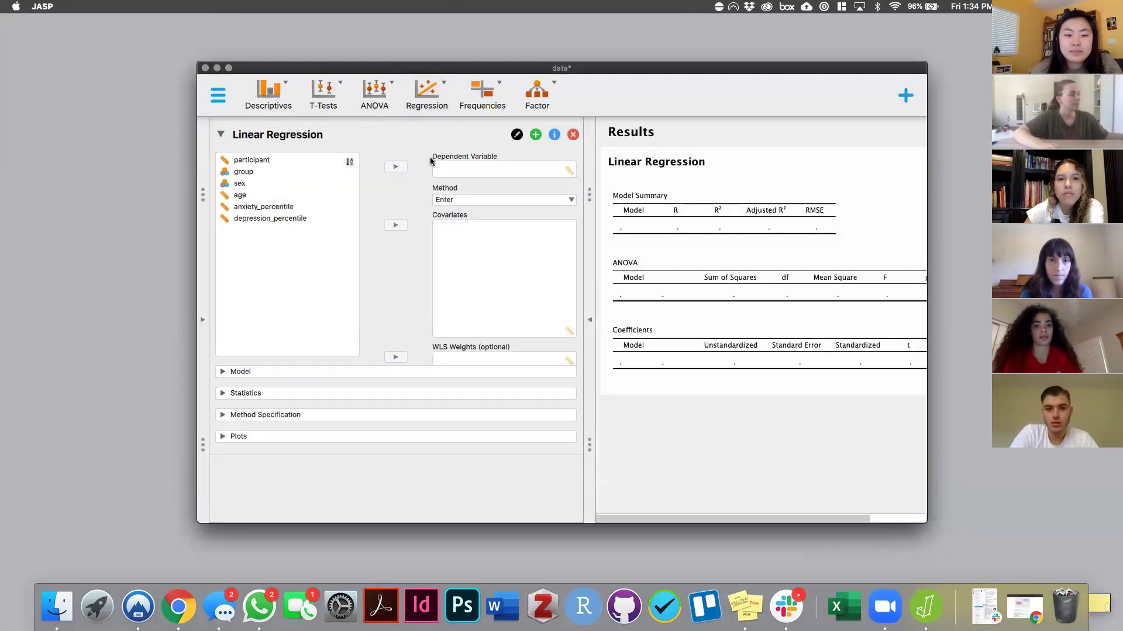
drag(831, 64, 781, 50)
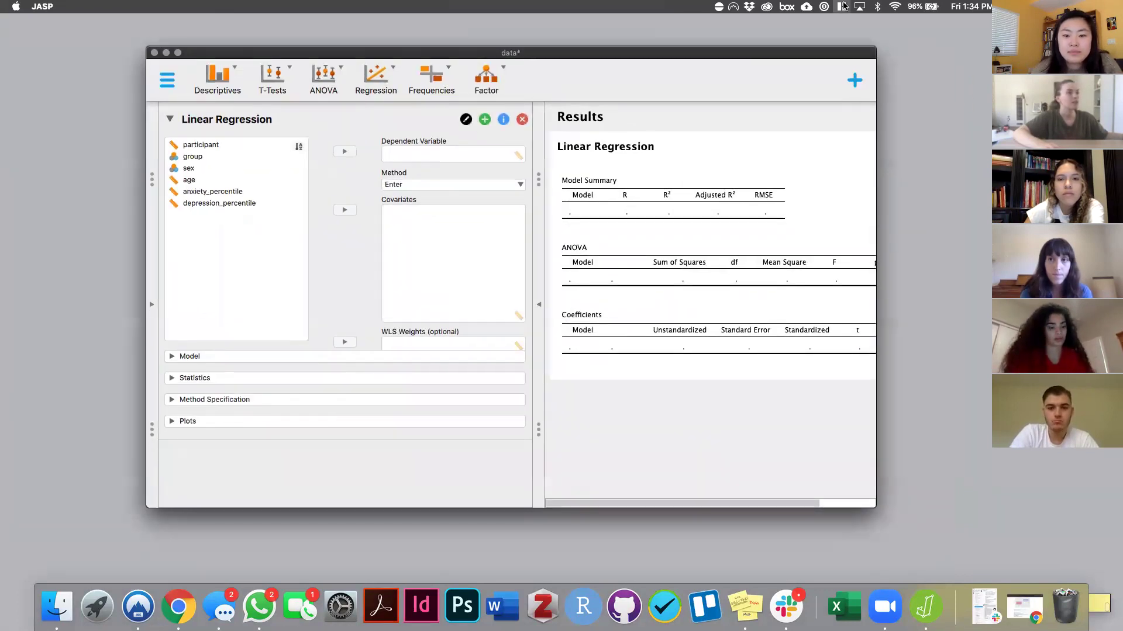
click(841, 7)
click(858, 217)
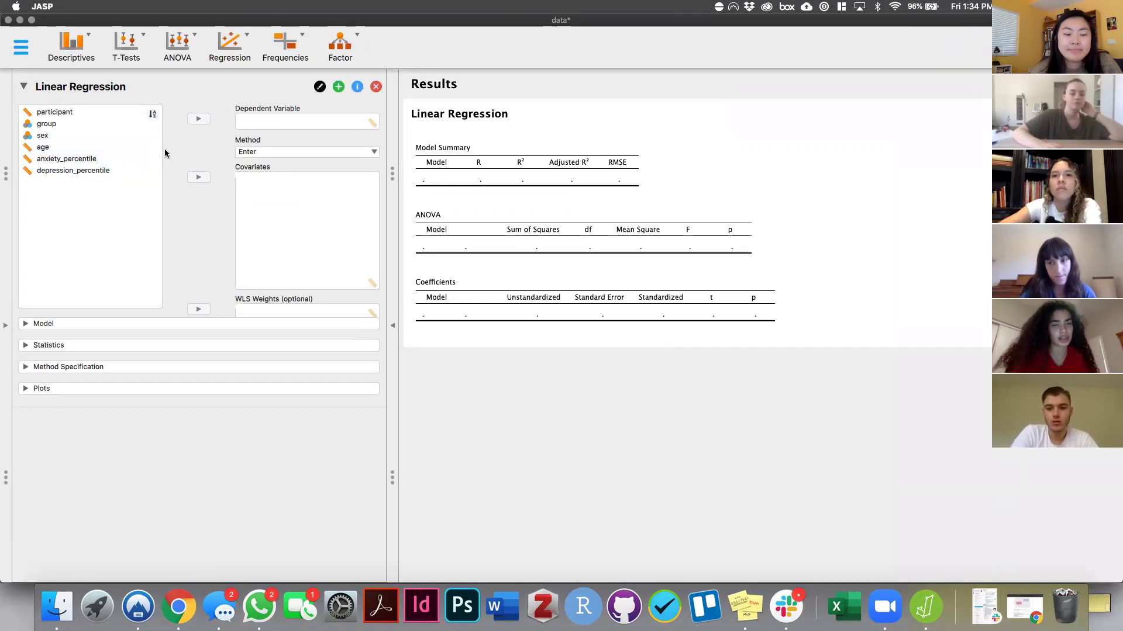
Add a classical ANOVA with depression_percentile as its dependent variable.
click(190, 37)
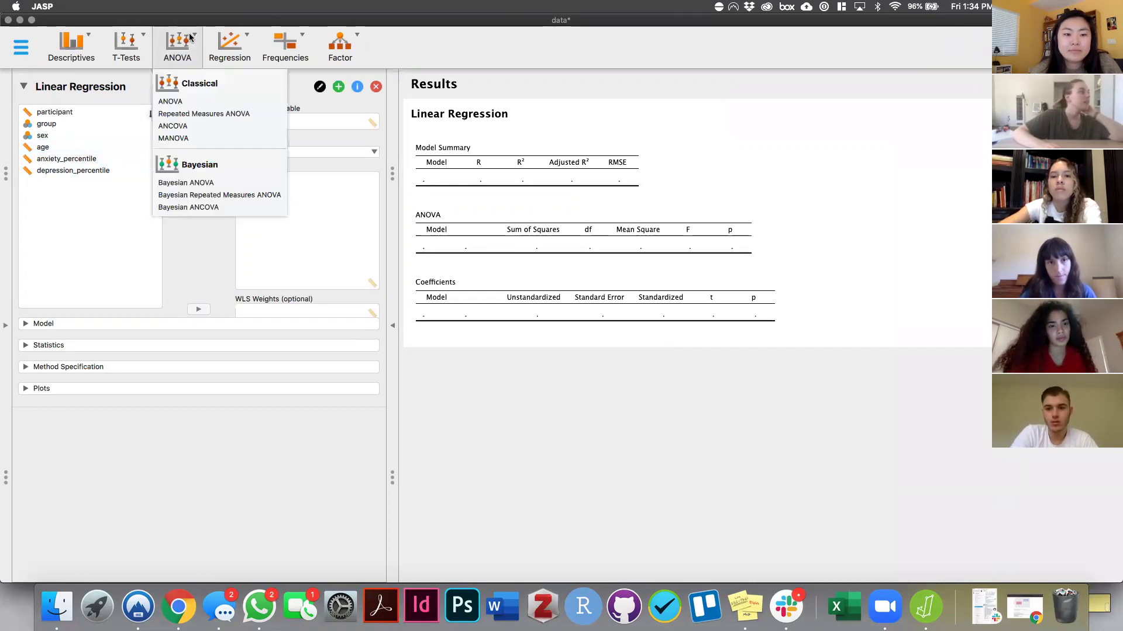
click(40, 246)
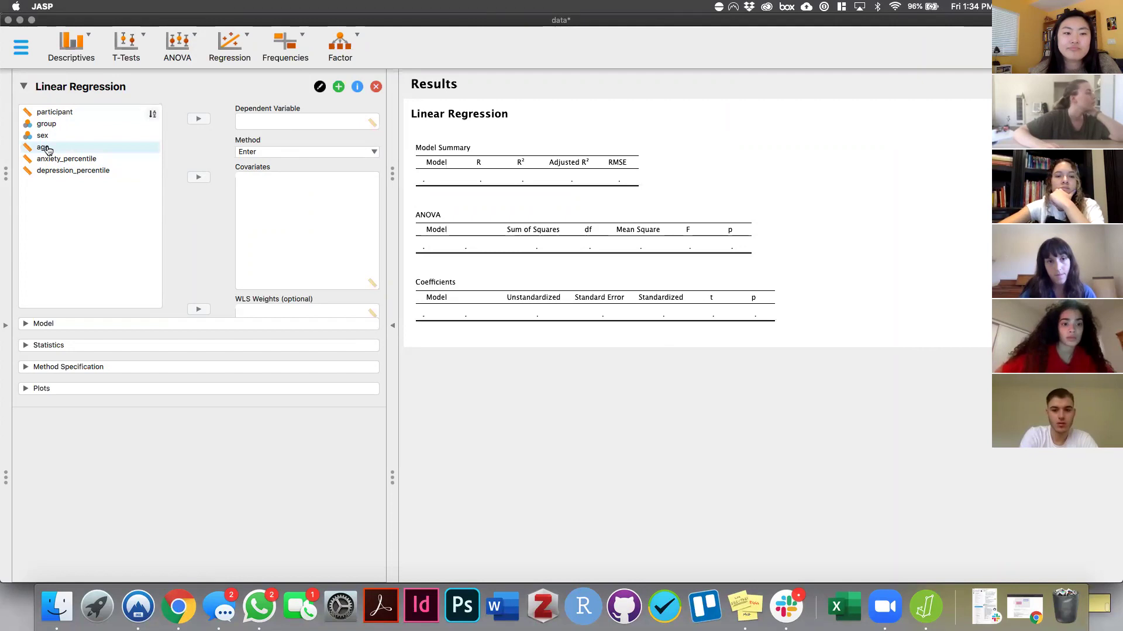
drag(48, 151, 29, 202)
click(177, 44)
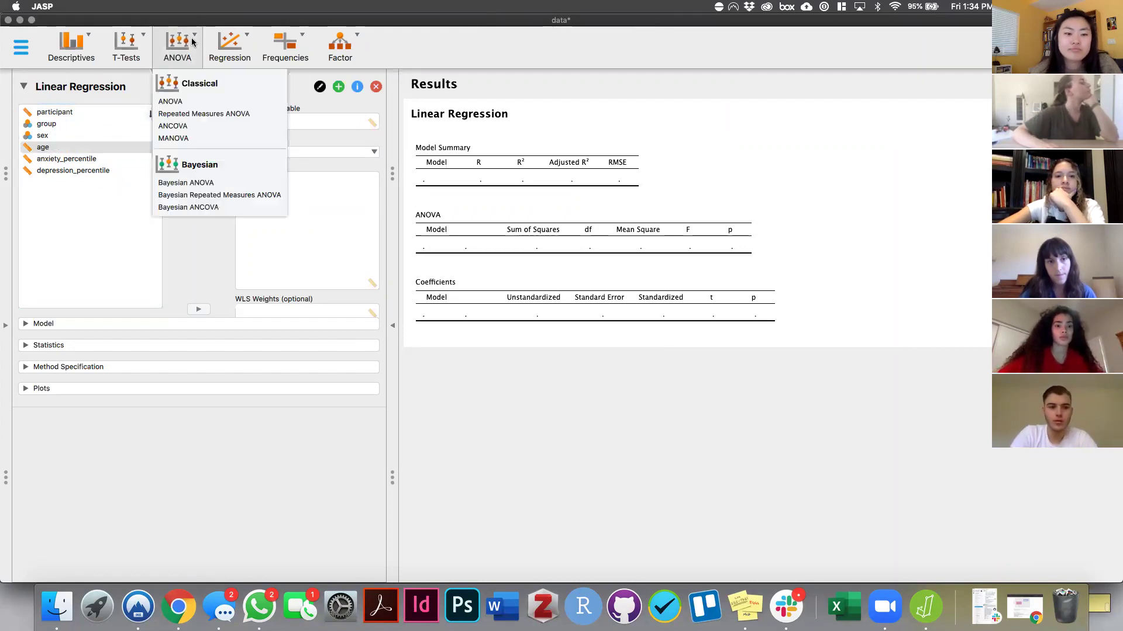
click(182, 106)
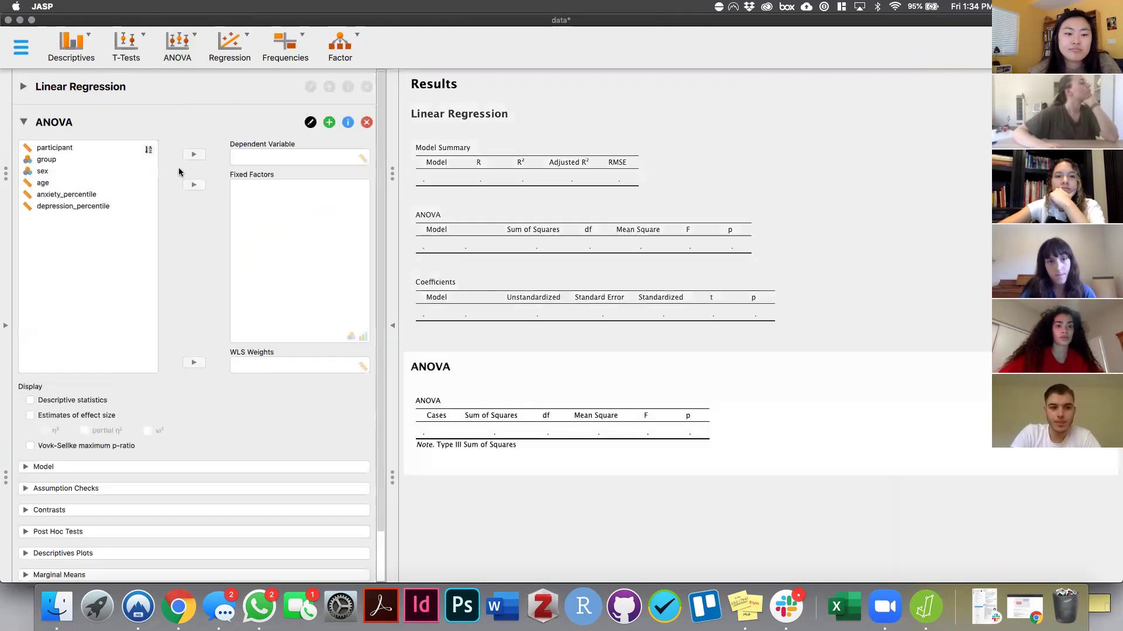
scroll(223, 316, down, 2)
scroll(220, 310, up, 2)
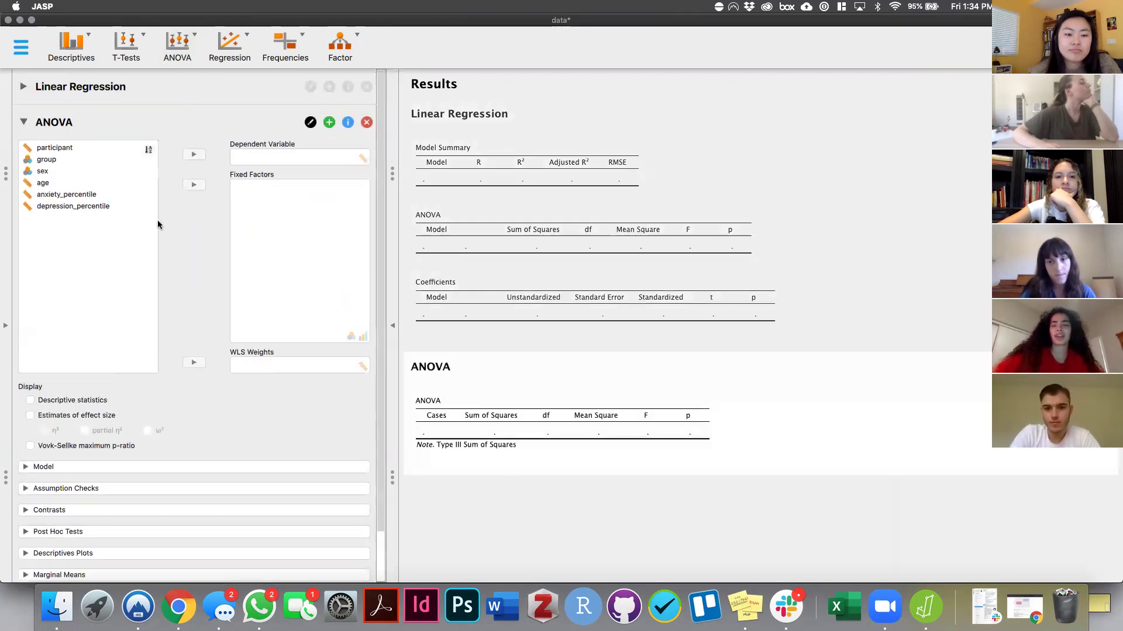
drag(68, 207, 271, 165)
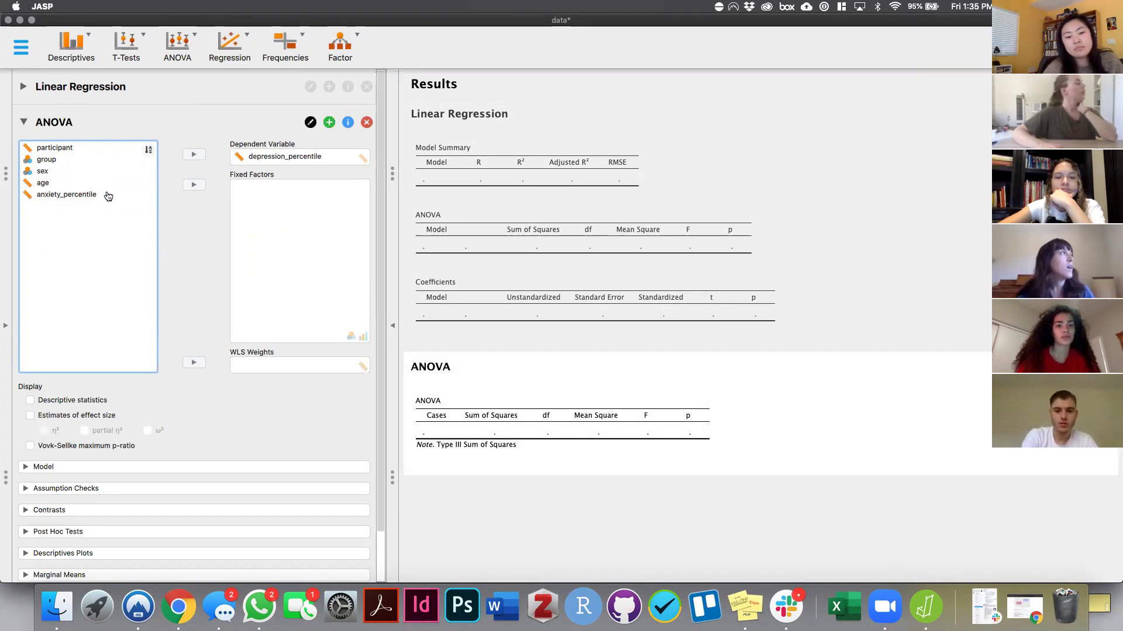
Try sex as the ANOVA's only fixed factor and remove it again.
drag(63, 171, 285, 202)
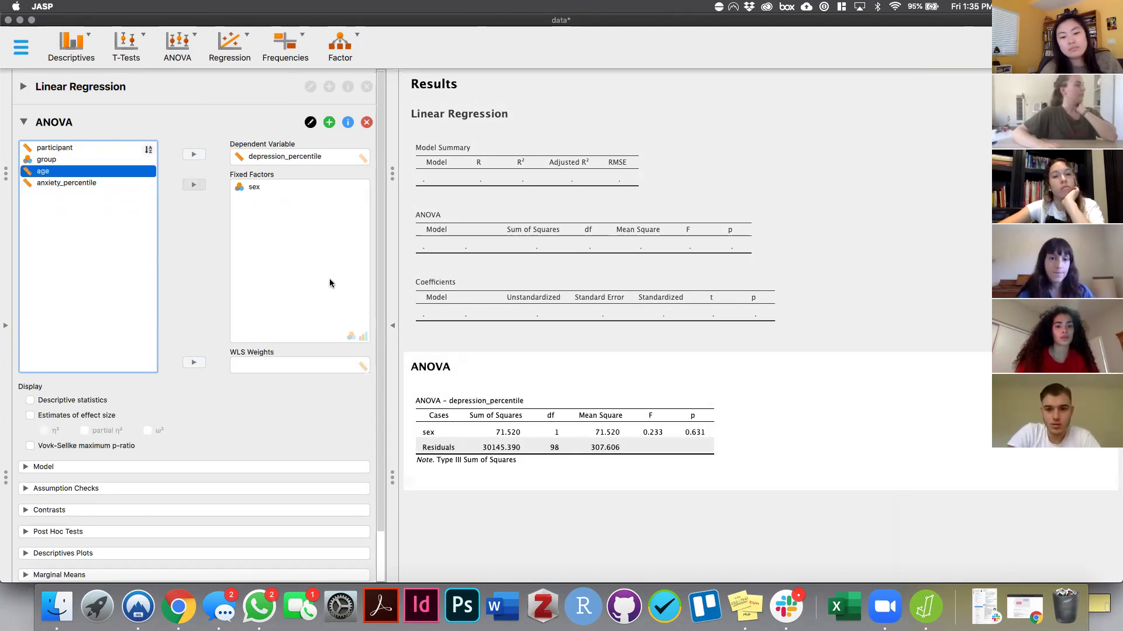
click(240, 190)
drag(239, 193, 64, 234)
Try to add age to the ANOVA's fixed factors.
drag(44, 183, 295, 215)
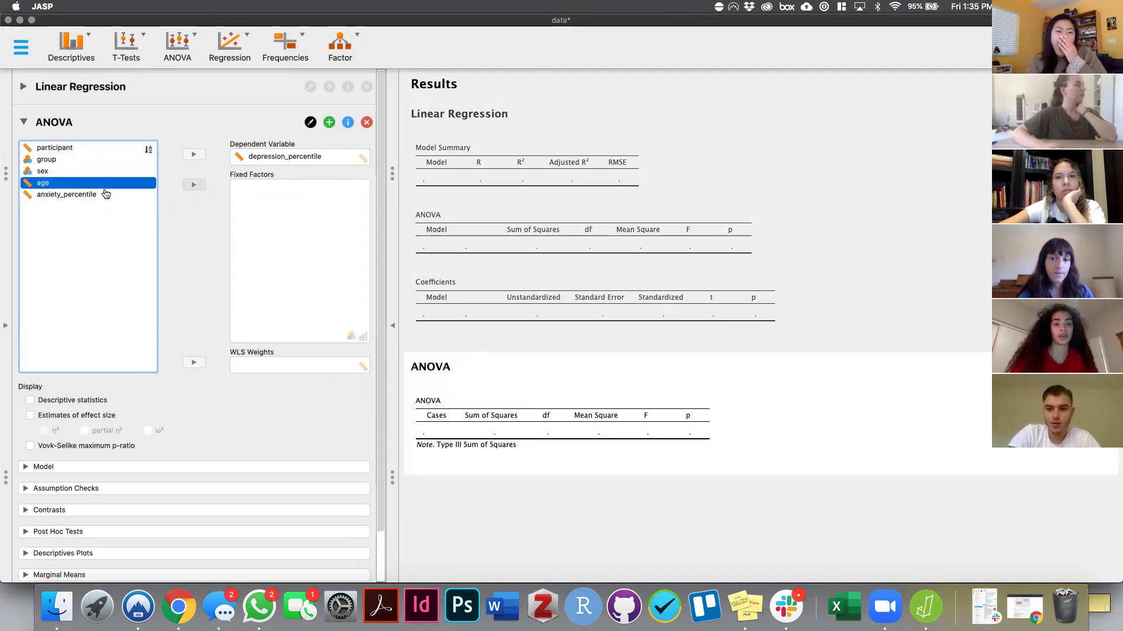
drag(51, 184, 258, 183)
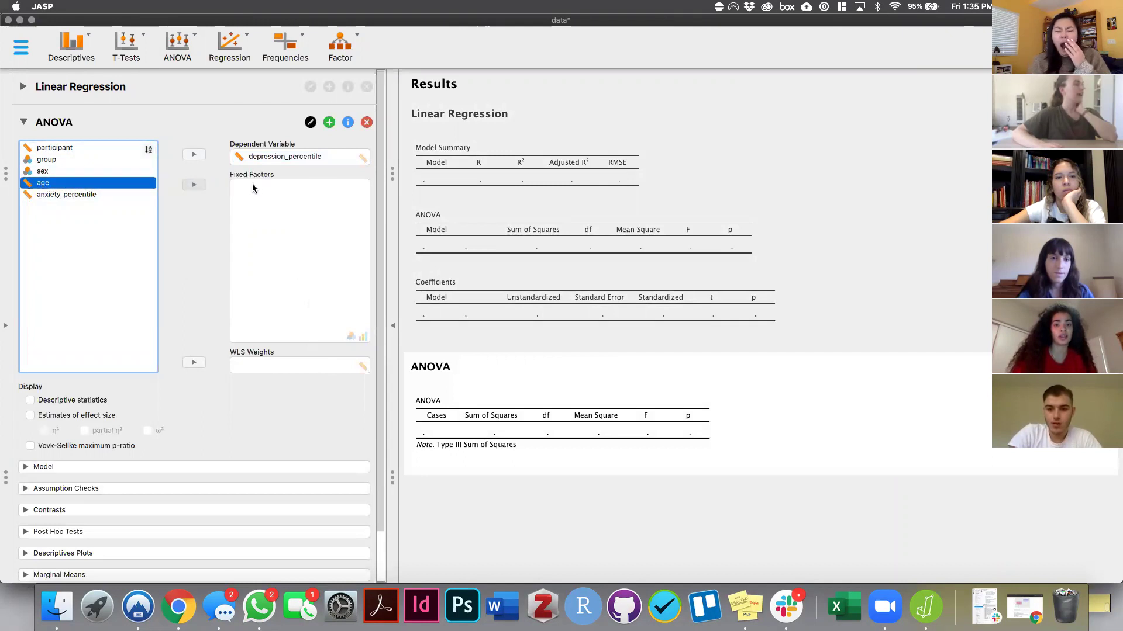
drag(78, 185, 273, 234)
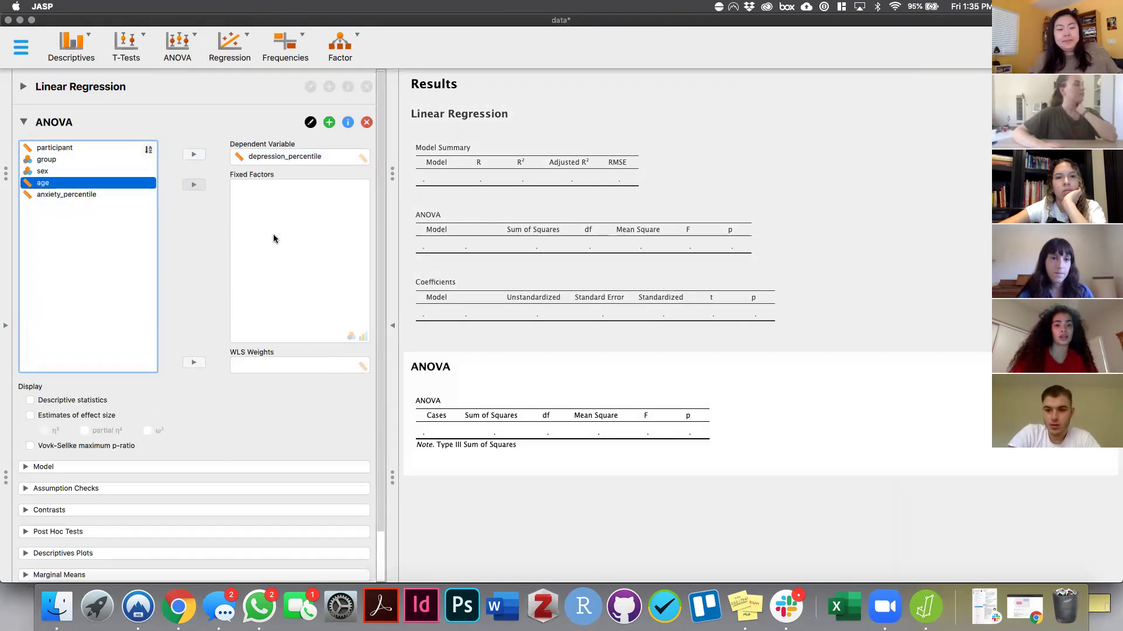
drag(69, 187, 338, 243)
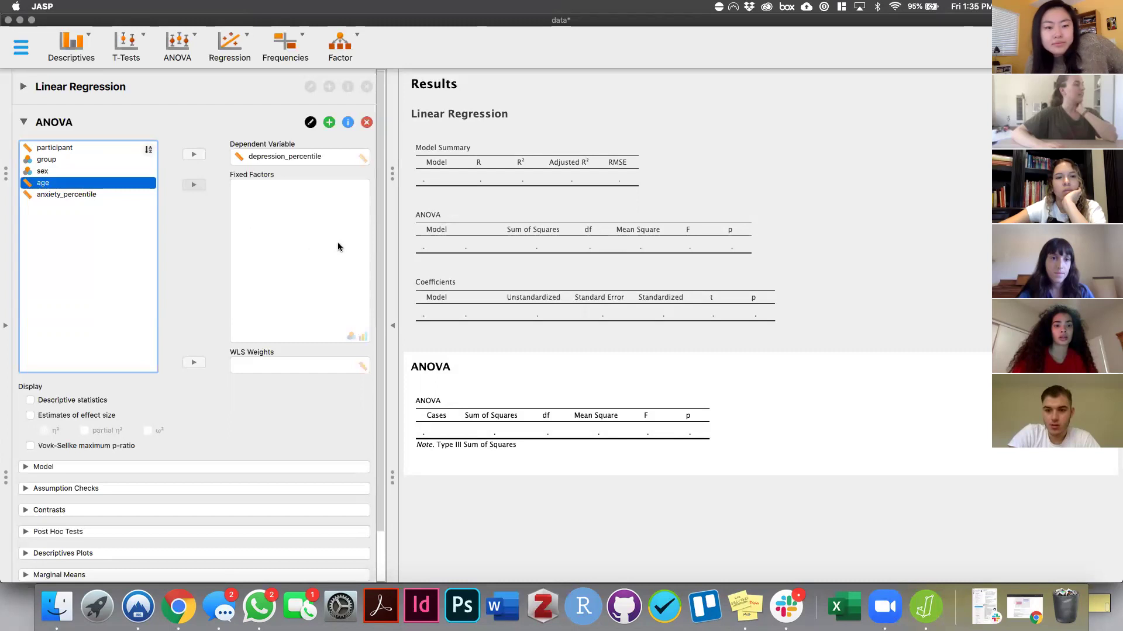
drag(72, 186, 342, 222)
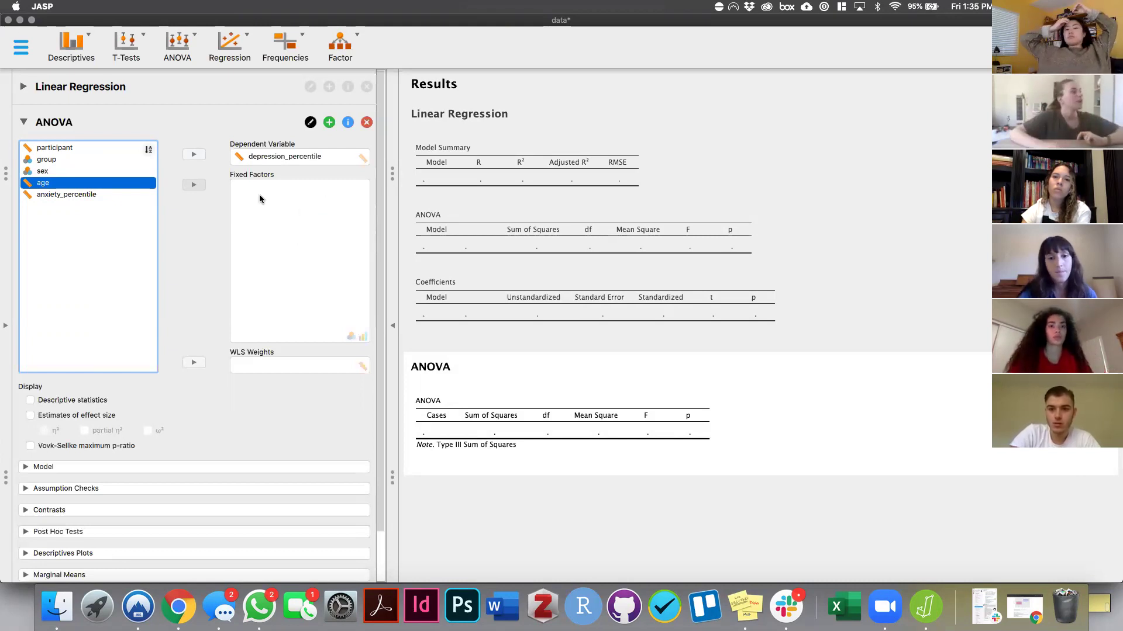
drag(62, 185, 121, 223)
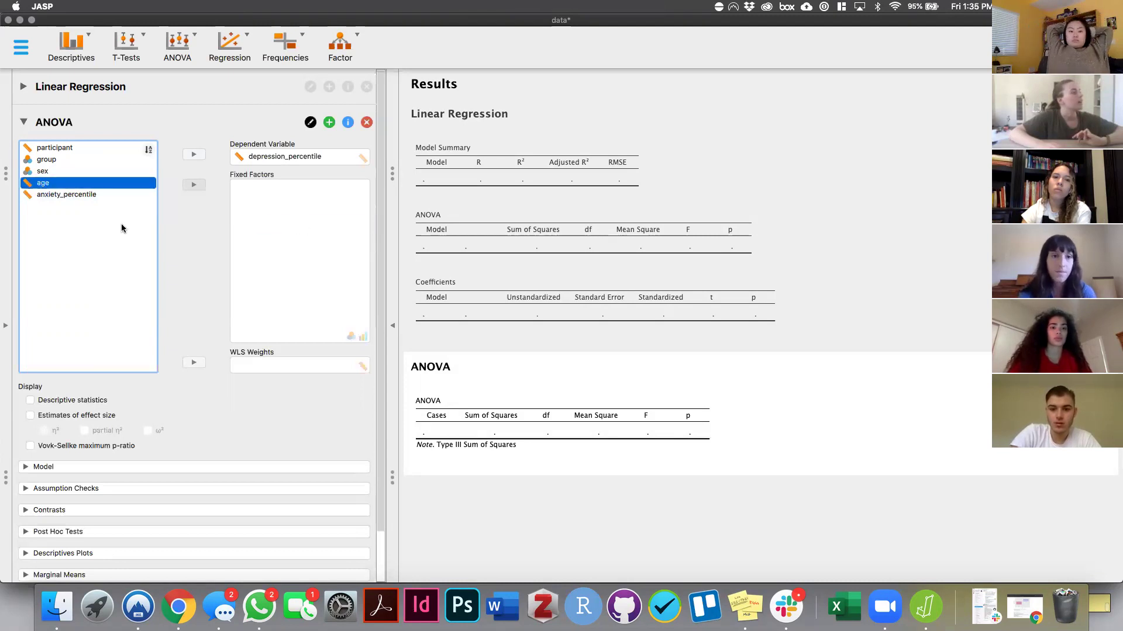
drag(88, 183, 128, 201)
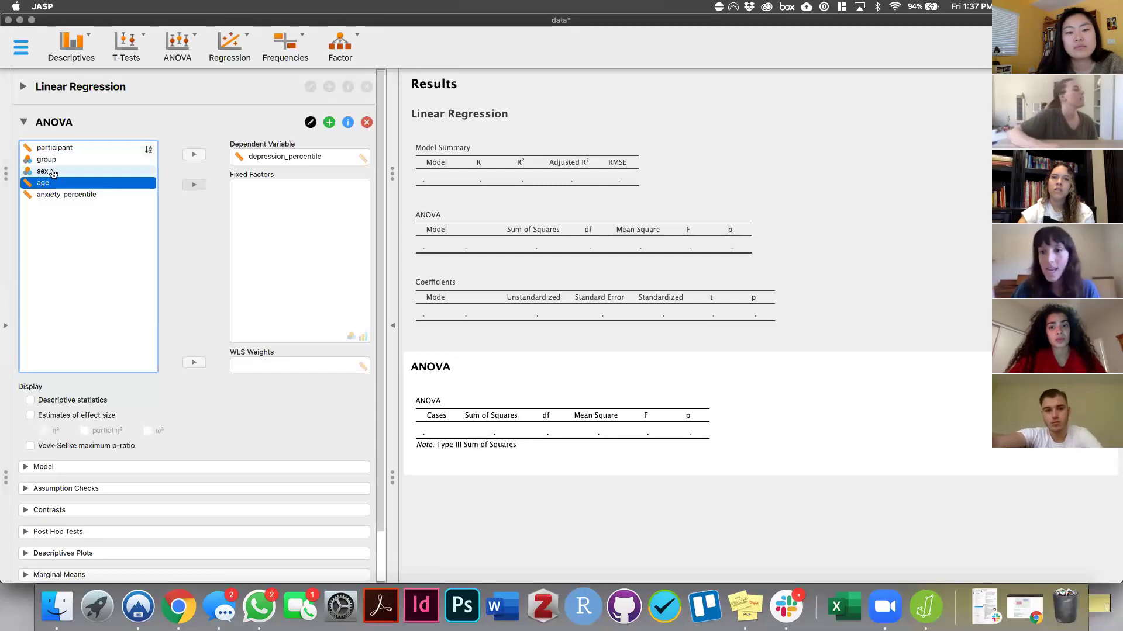
Add sex and group as fixed factors of the depression_percentile ANOVA.
click(97, 171)
drag(96, 171, 273, 230)
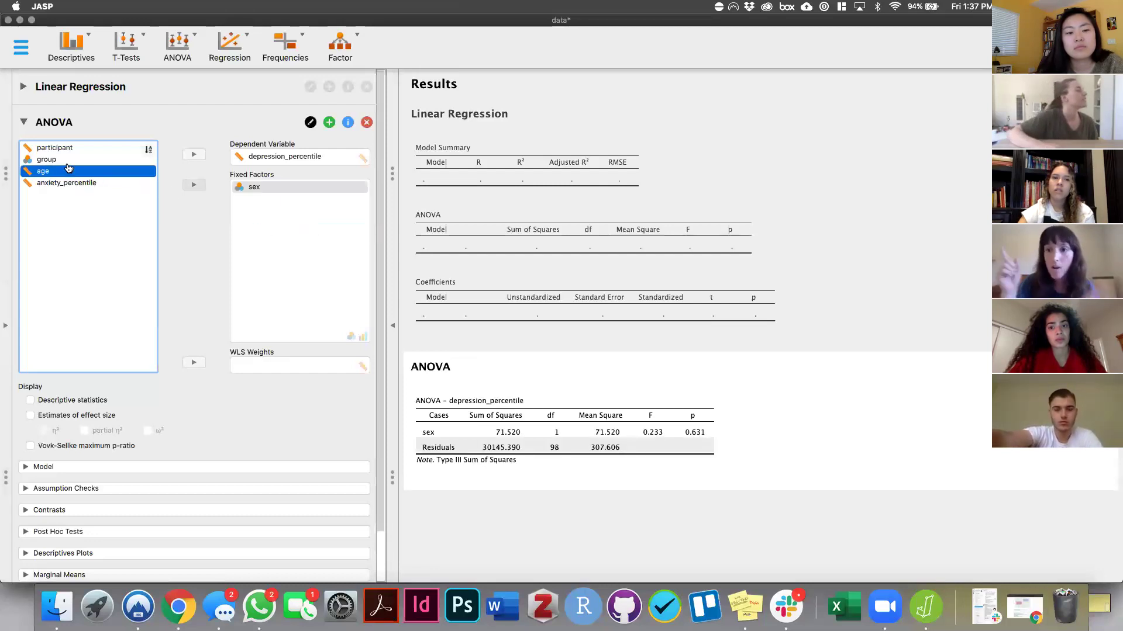
drag(64, 159, 281, 224)
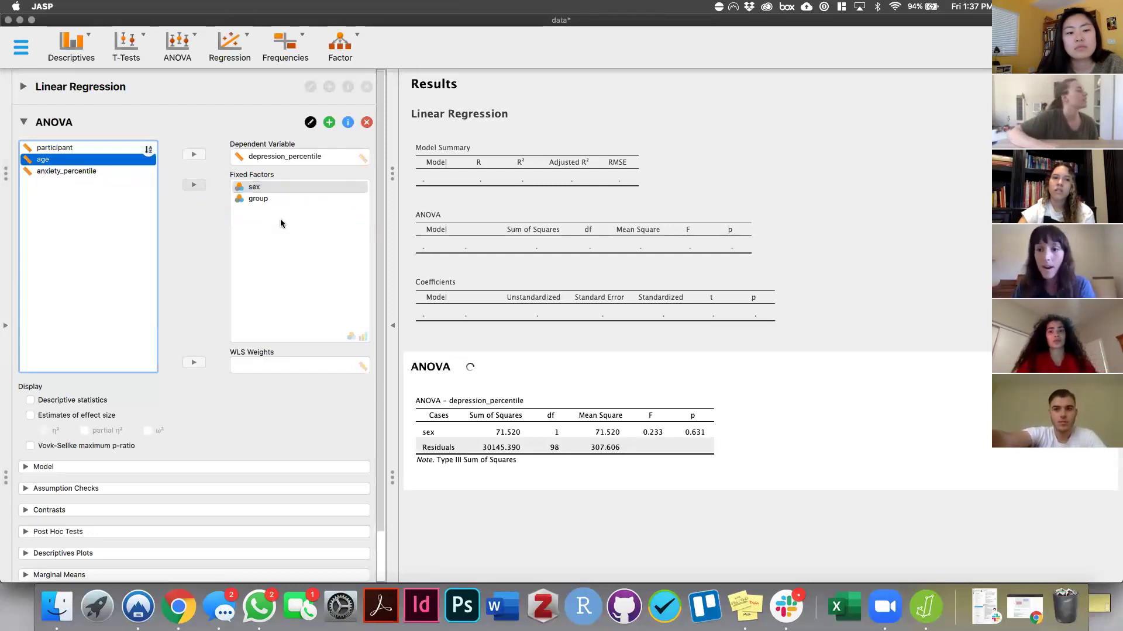
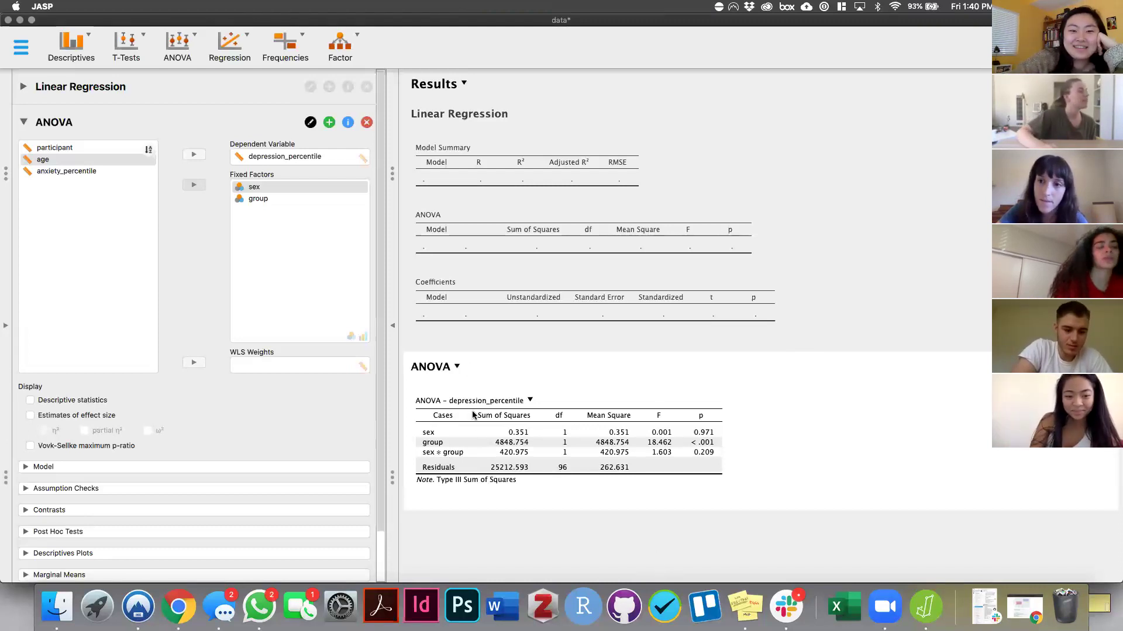
Add a linear regression with anxiety_percentile as the dependent variable and group and sex as covariates.
scroll(234, 408, down, 3)
scroll(235, 413, up, 3)
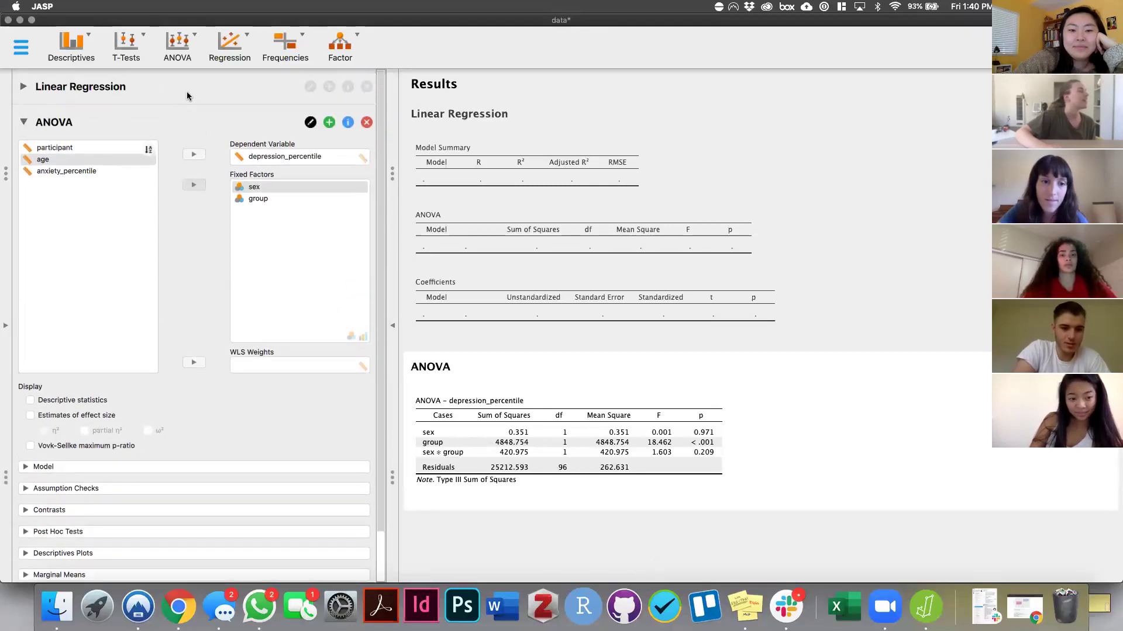
click(230, 47)
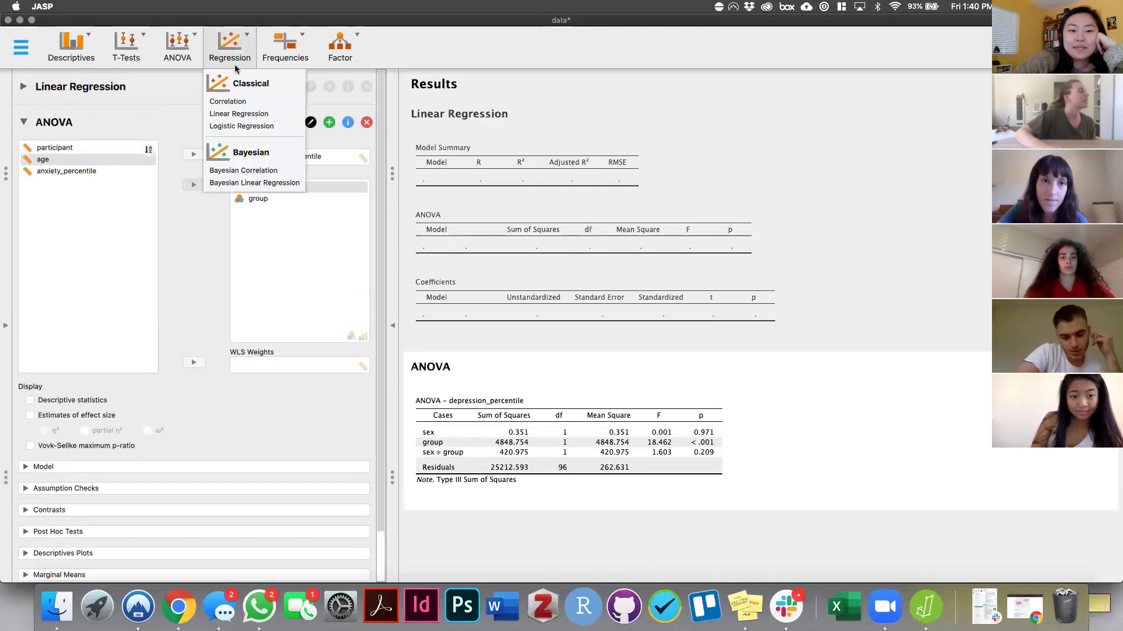
click(234, 114)
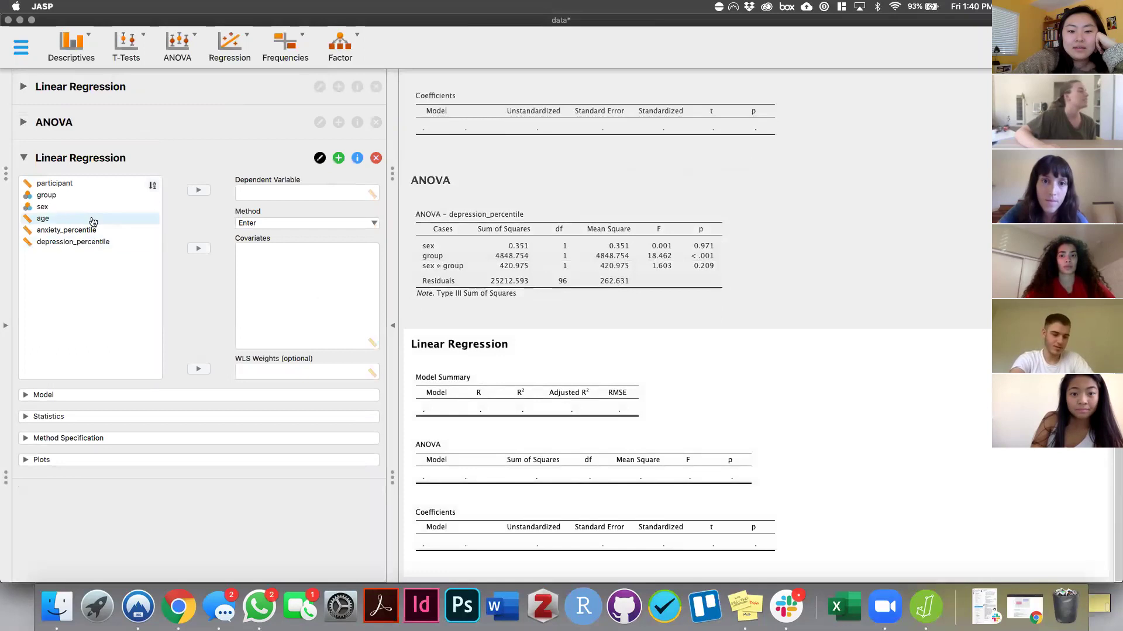
drag(47, 195, 246, 271)
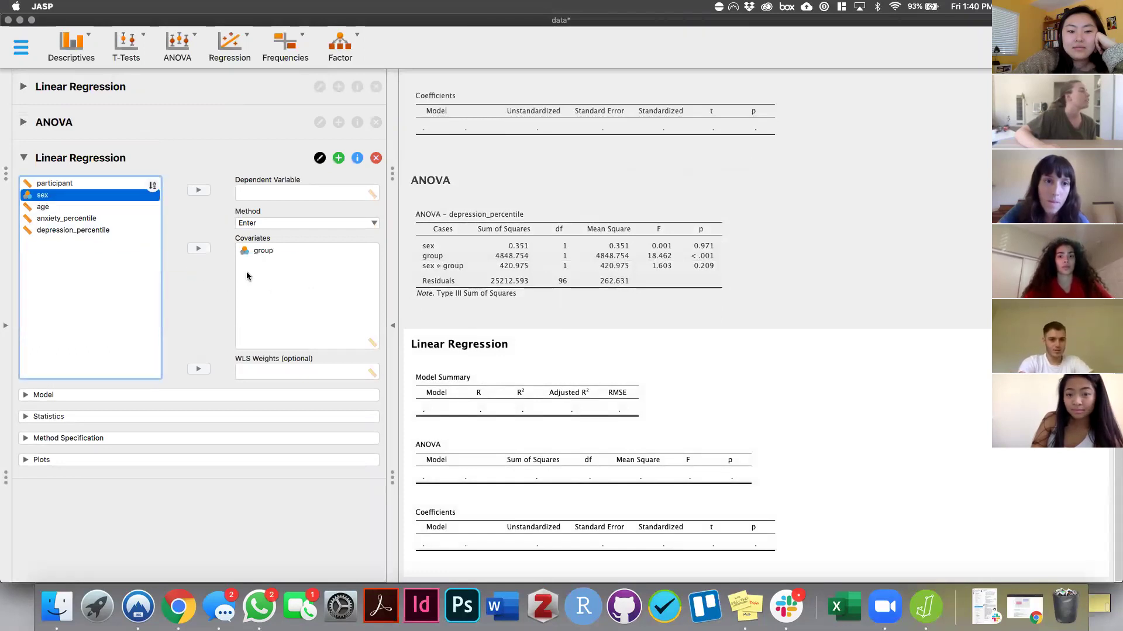
drag(46, 195, 289, 193)
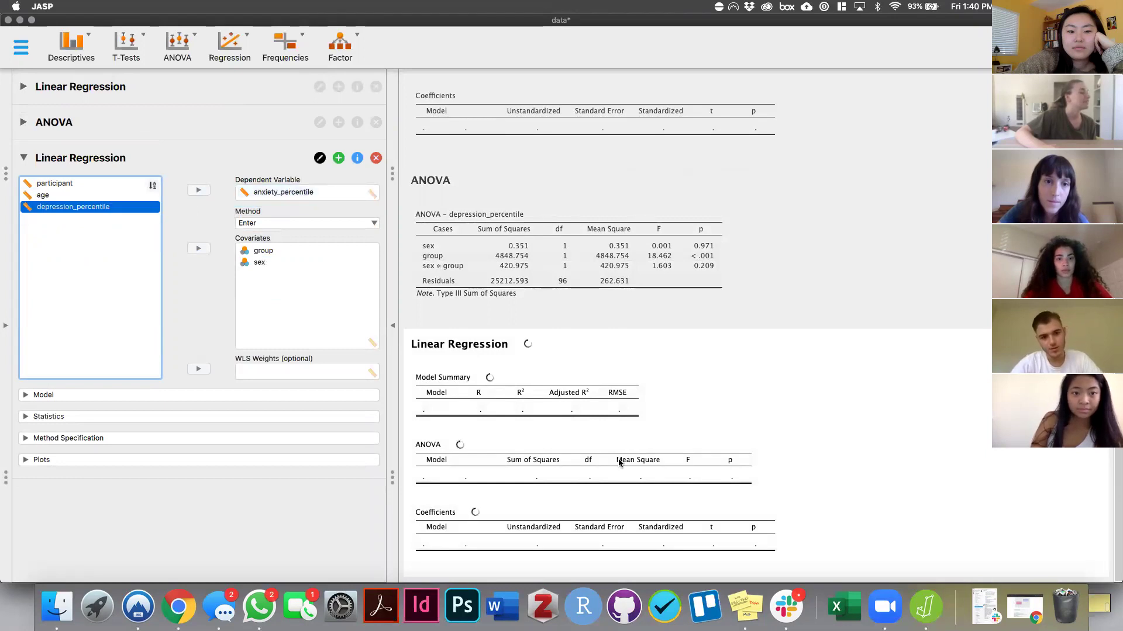
scroll(631, 468, down, 3)
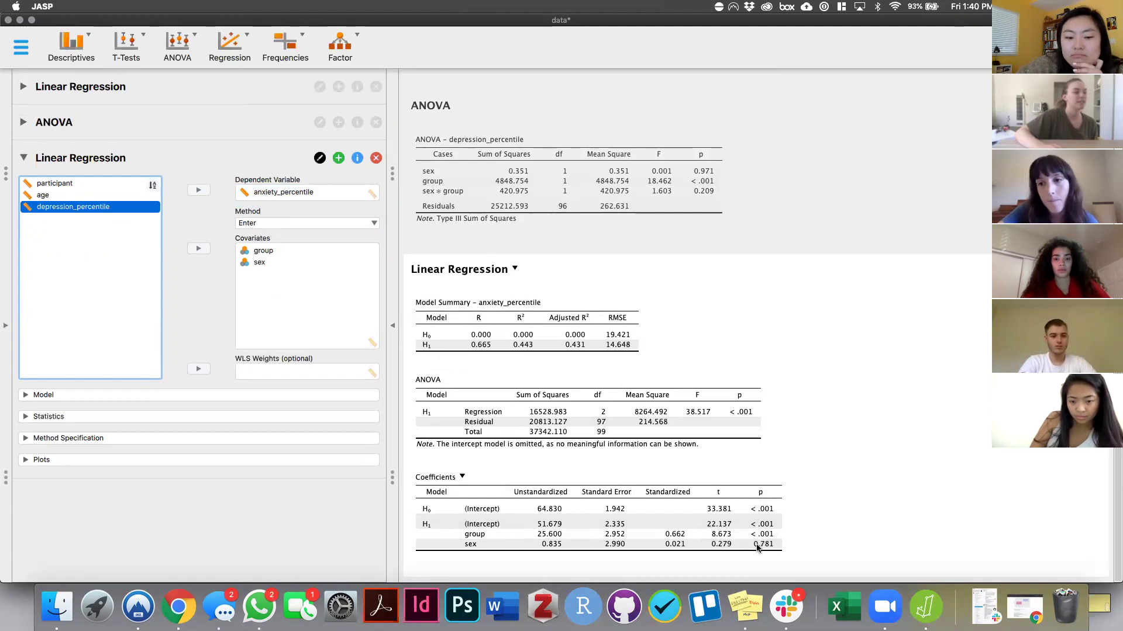
Try to select both group and sex among the linear regression's model terms.
click(273, 253)
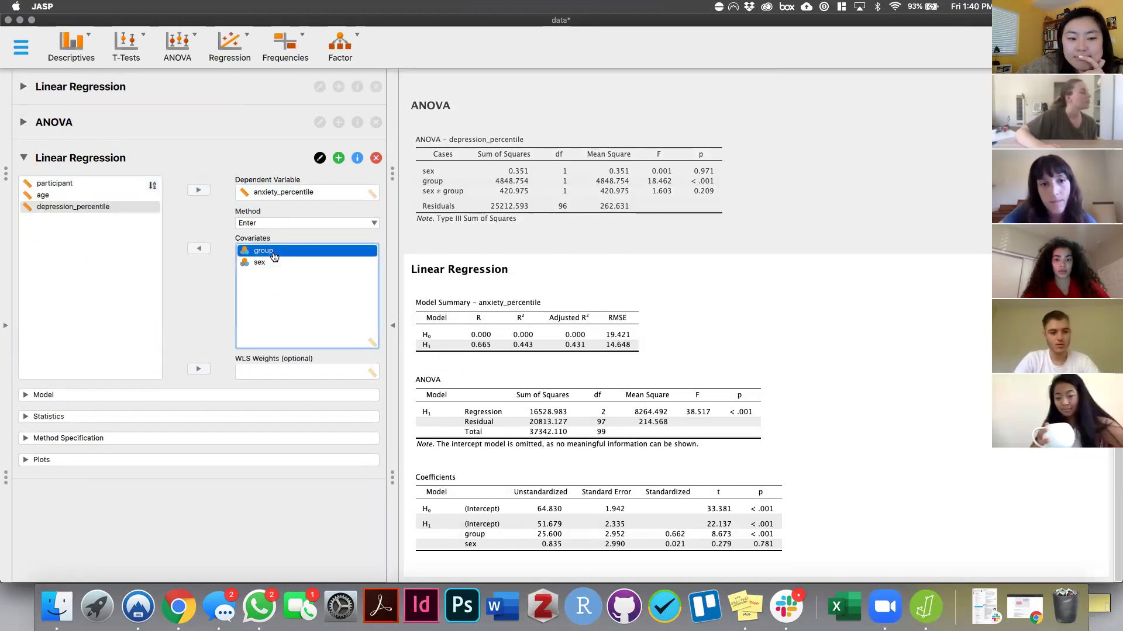
click(27, 394)
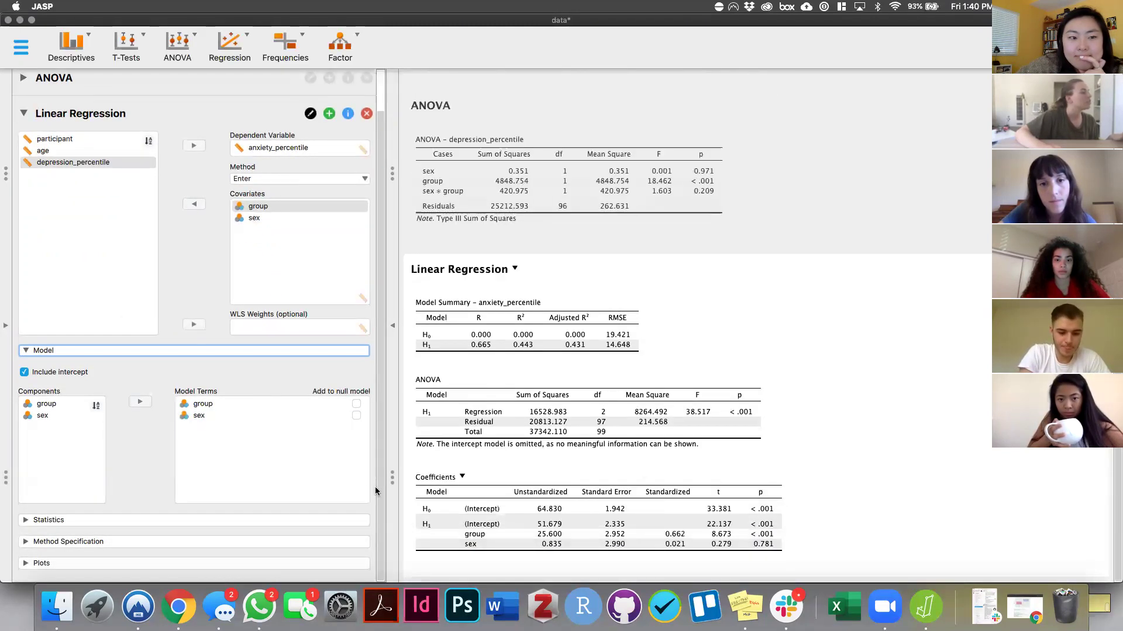
click(264, 405)
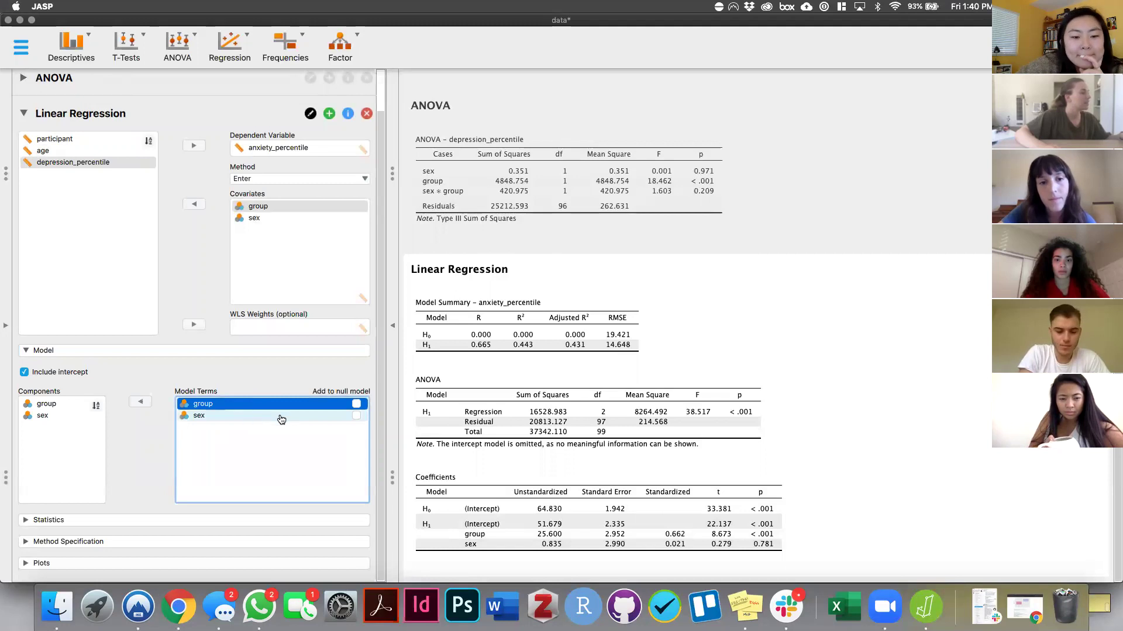
shift+click(266, 416)
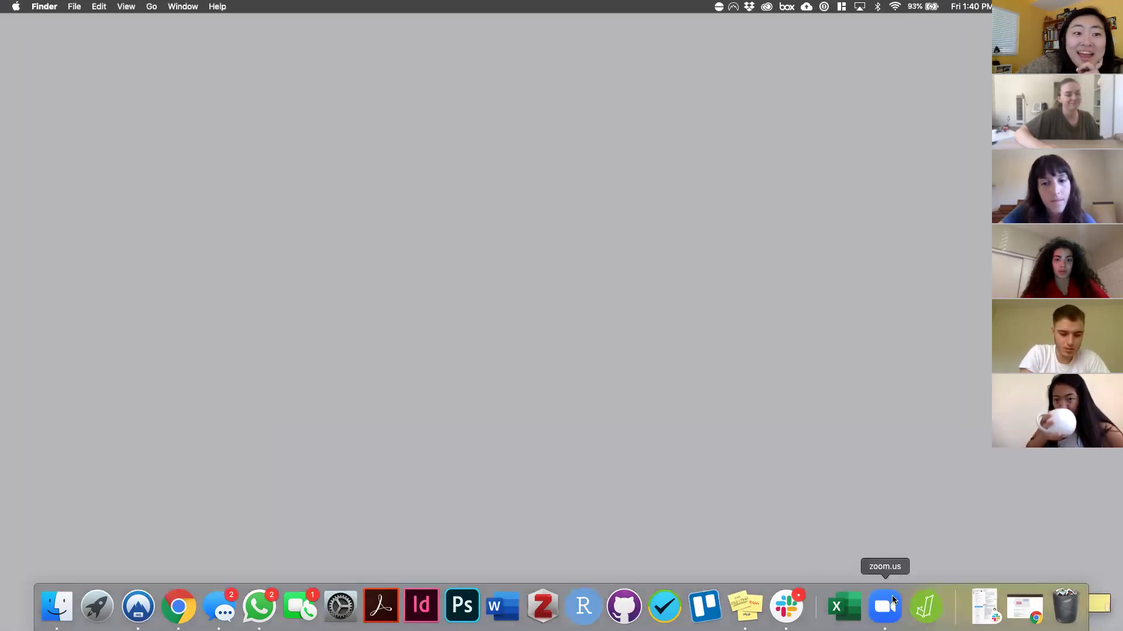
Relaunch JASP and reopen the data file with the anxiety and depression percentiles.
click(916, 611)
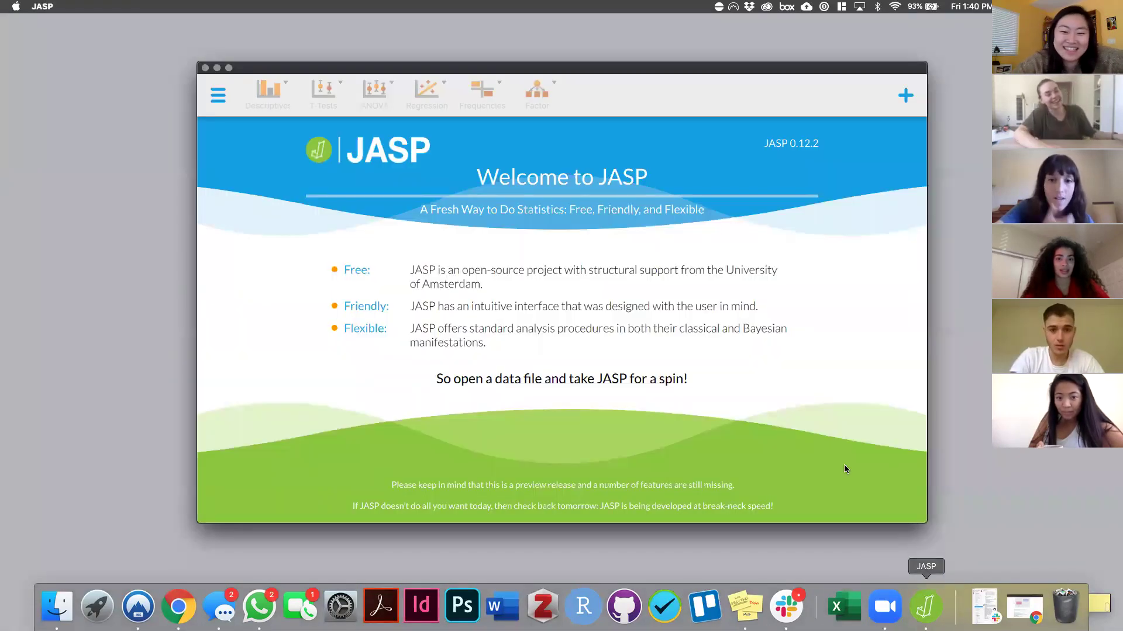
click(208, 104)
click(242, 129)
click(336, 136)
click(349, 168)
click(350, 142)
click(486, 175)
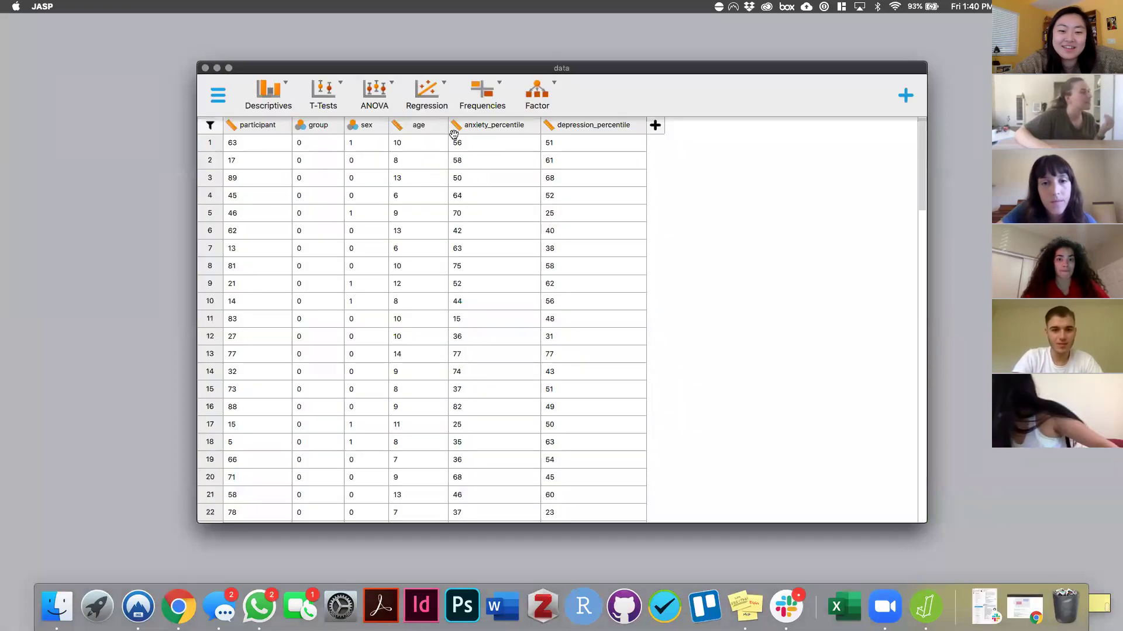
Enlarge the JASP window to fill the screen.
drag(257, 71, 168, 68)
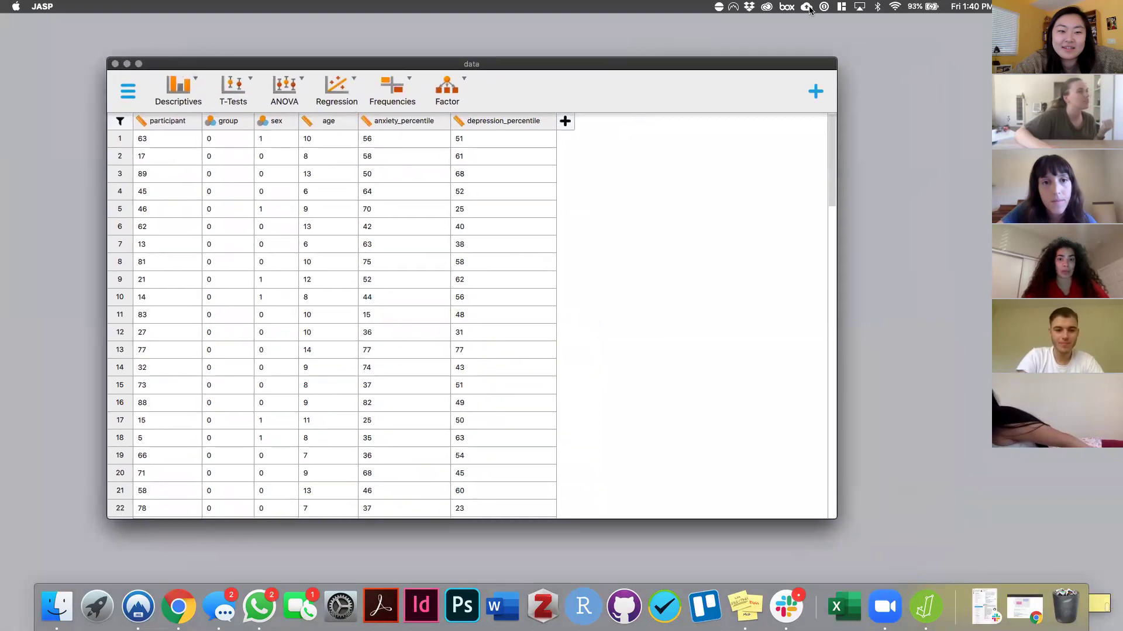
click(841, 7)
click(877, 216)
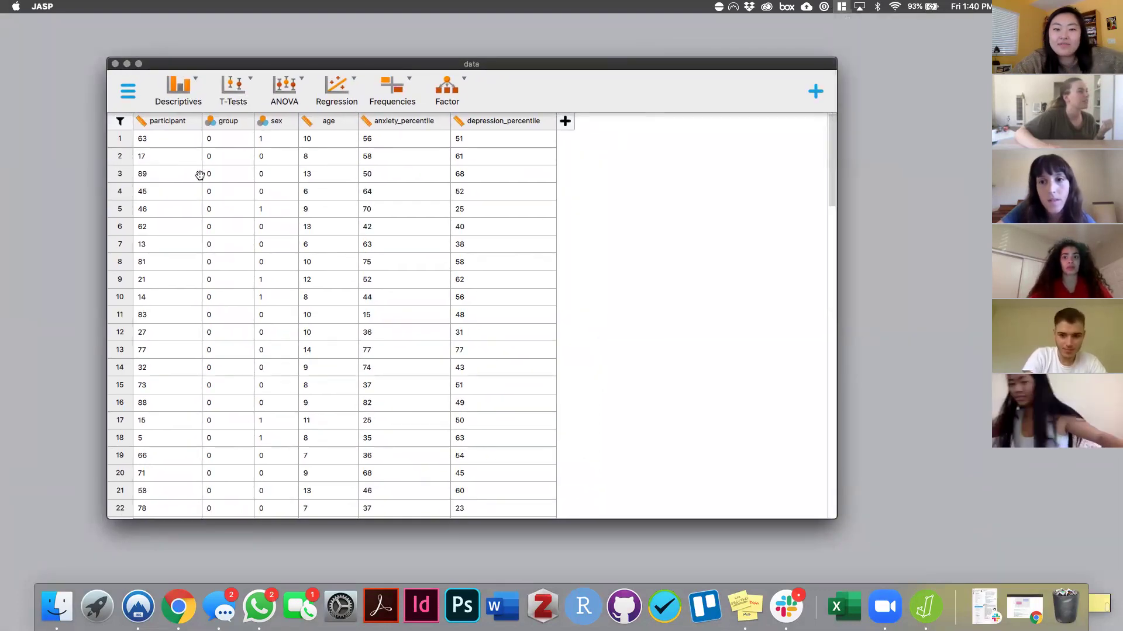
Add a classical linear regression with anxiety_percentile as the dependent variable and group and sex as covariates.
click(85, 41)
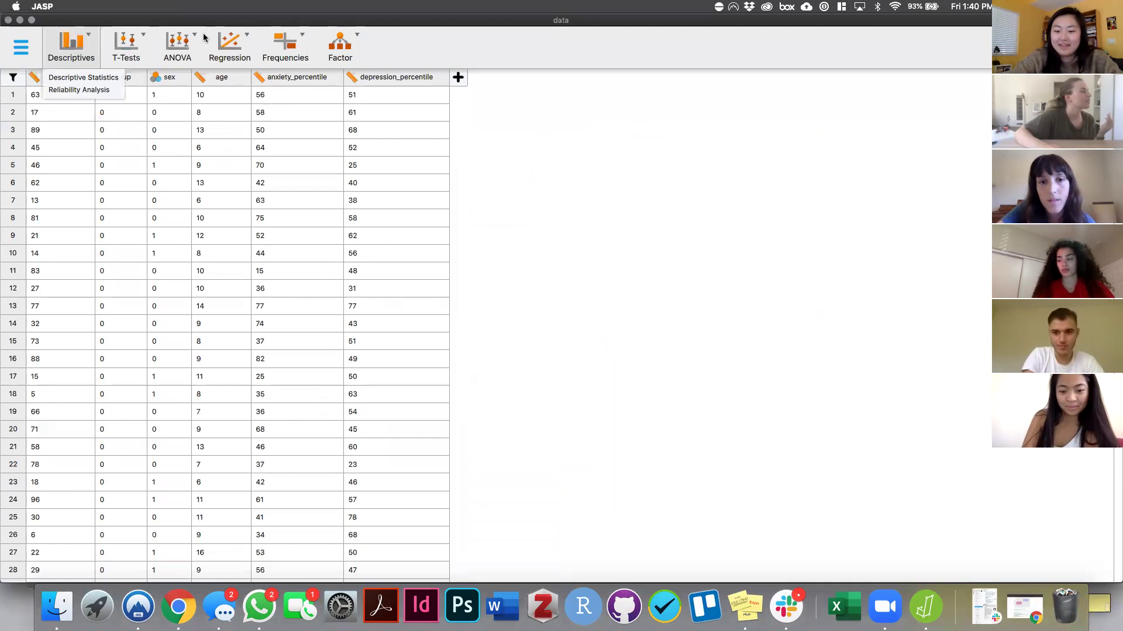
click(243, 42)
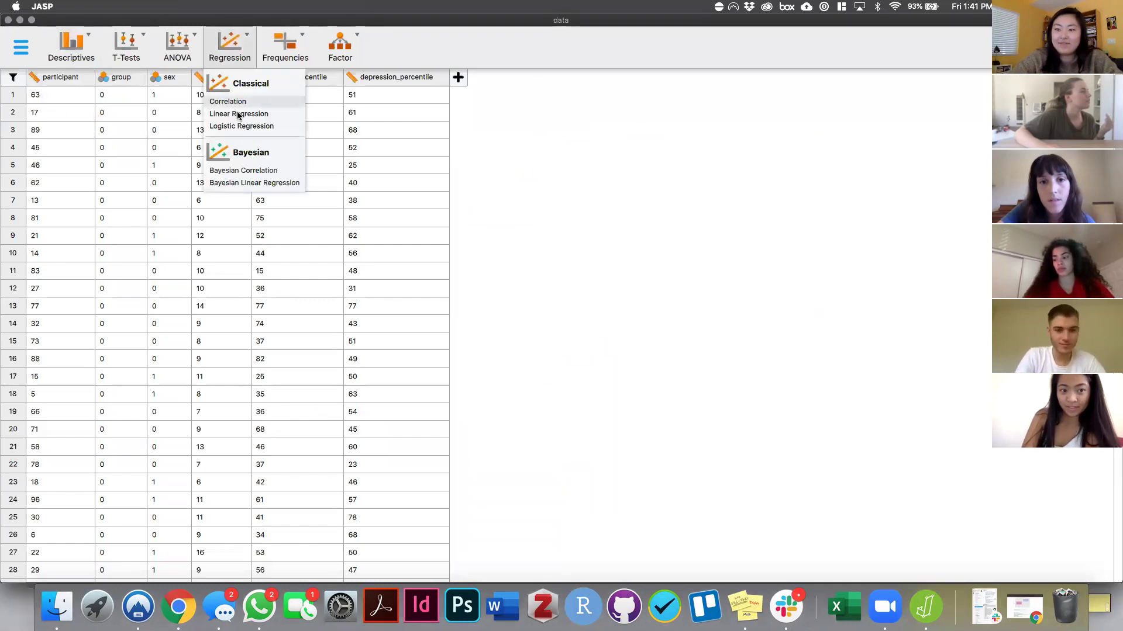
click(234, 114)
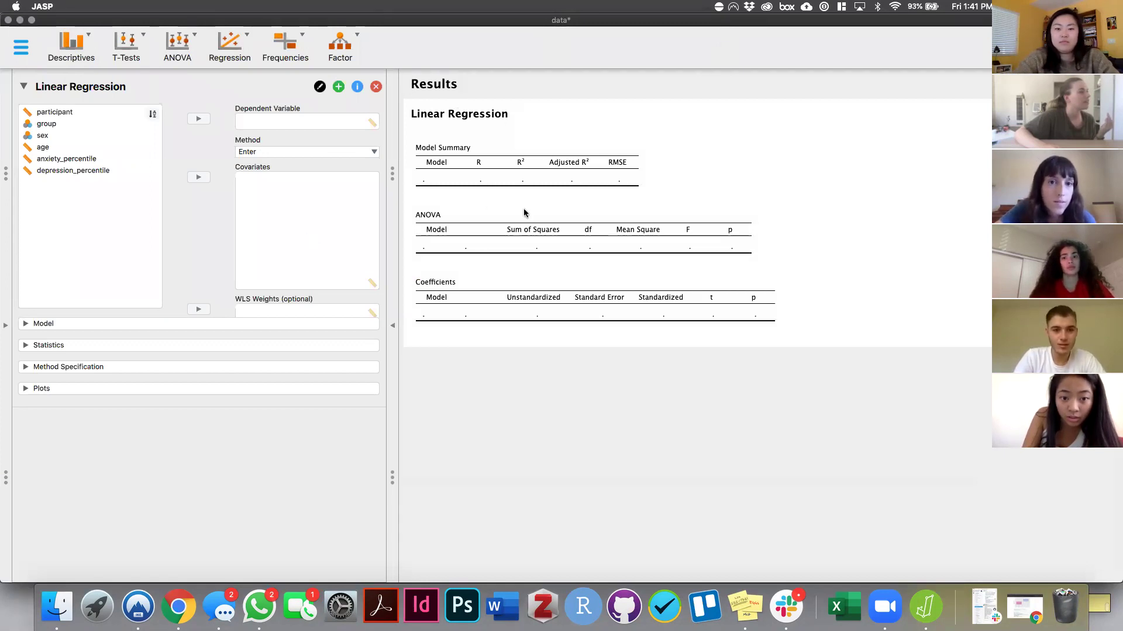
click(593, 219)
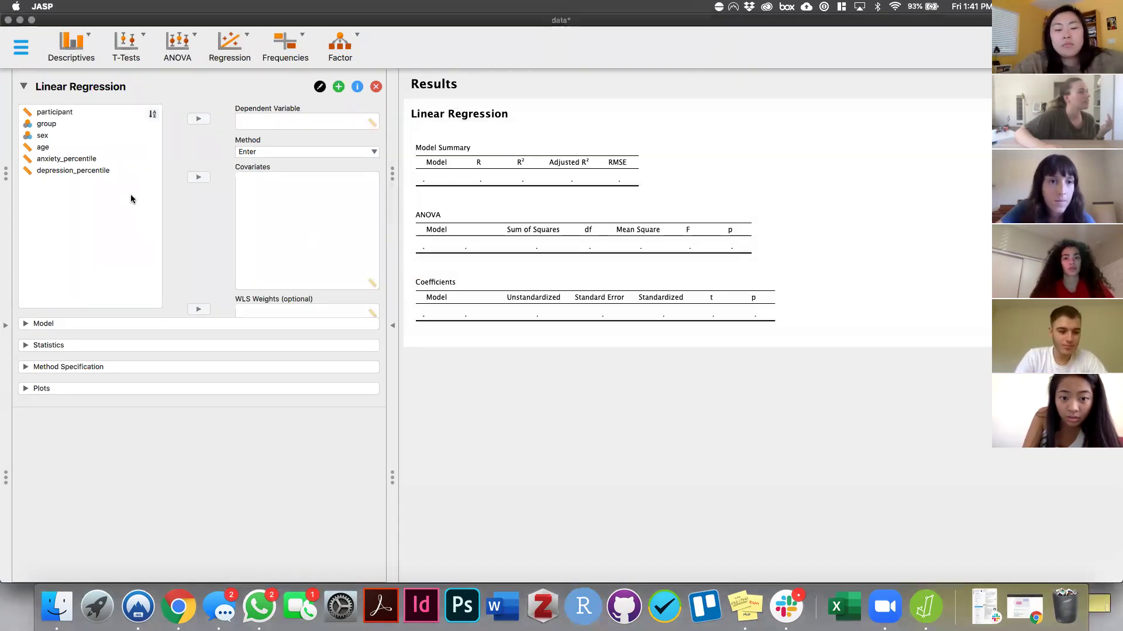
double_click(59, 158)
drag(45, 124, 276, 218)
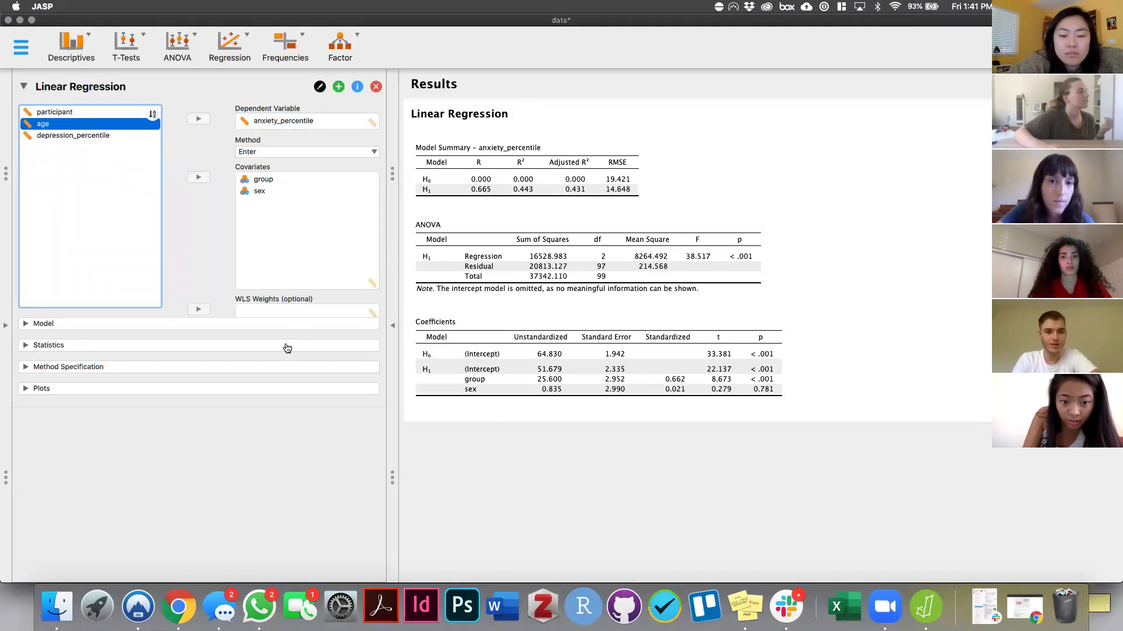
Add the interaction of group and sex to the linear regression's model terms.
click(25, 325)
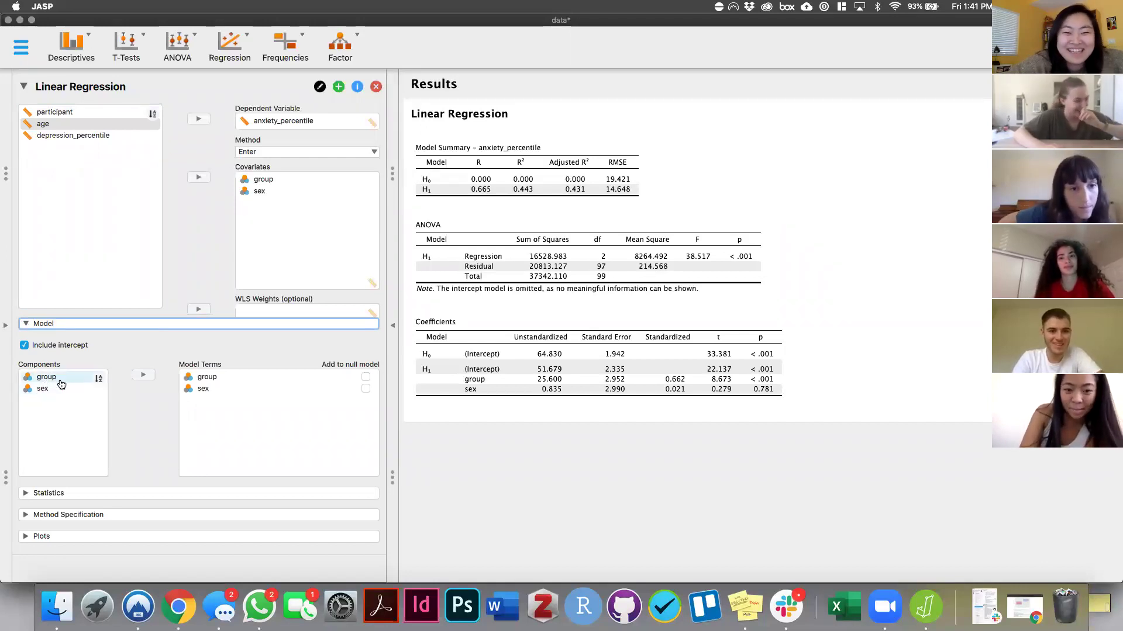
click(785, 606)
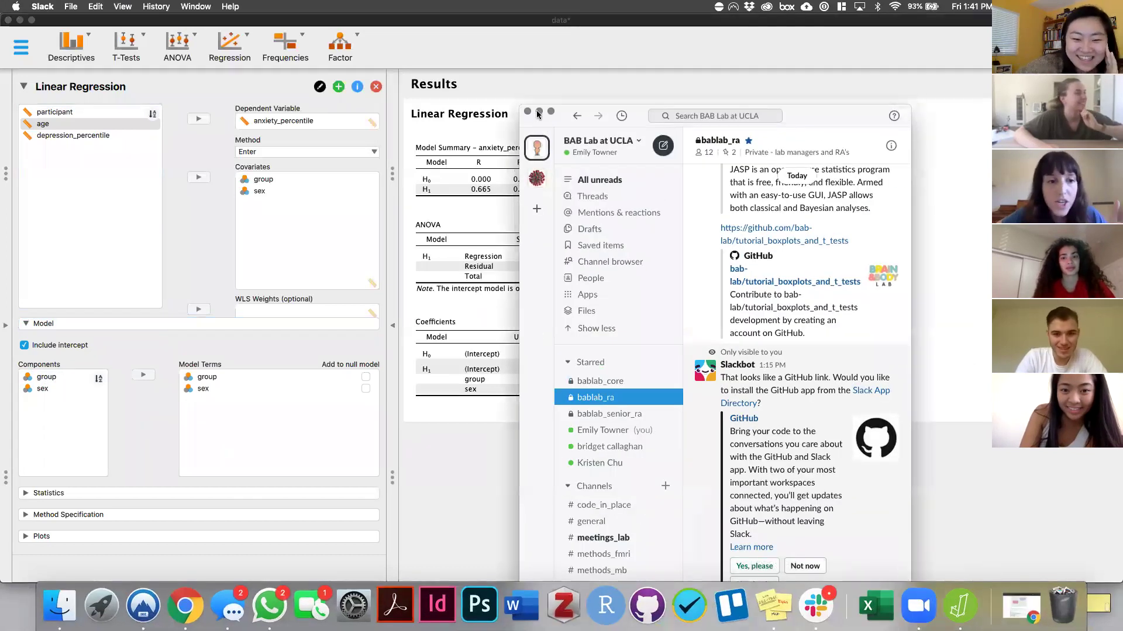
click(539, 112)
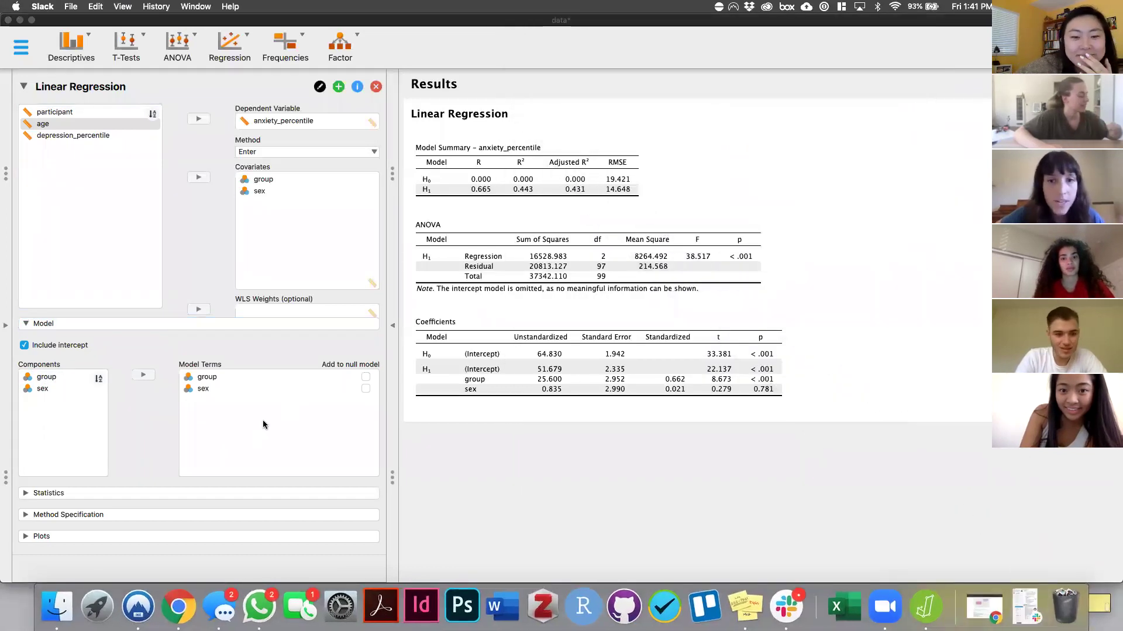
click(228, 377)
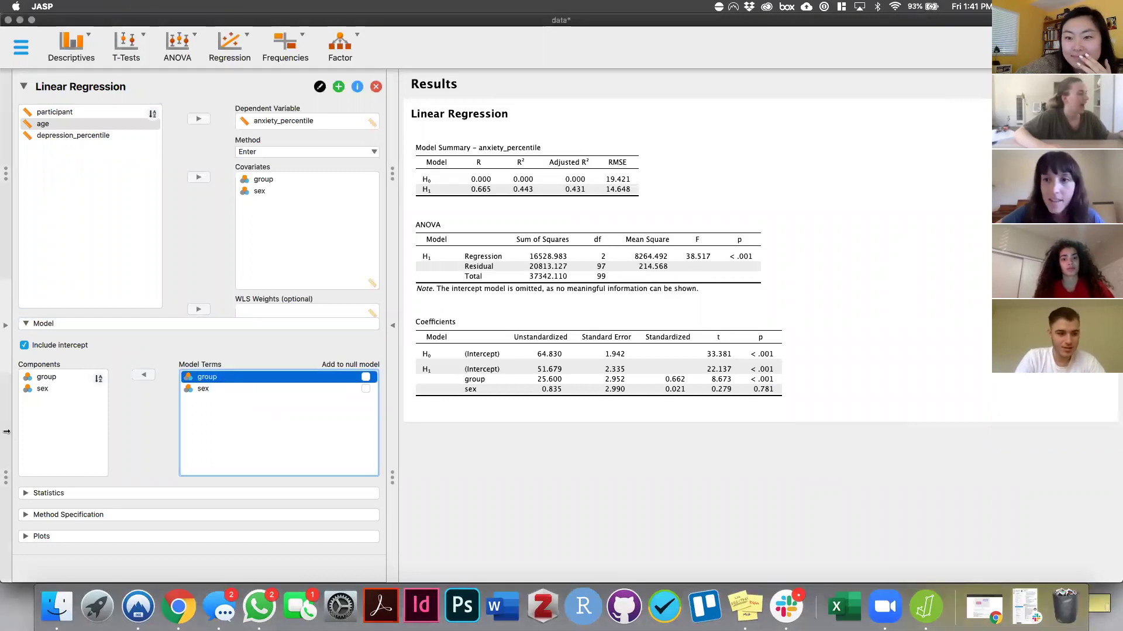
click(49, 377)
drag(51, 377, 268, 422)
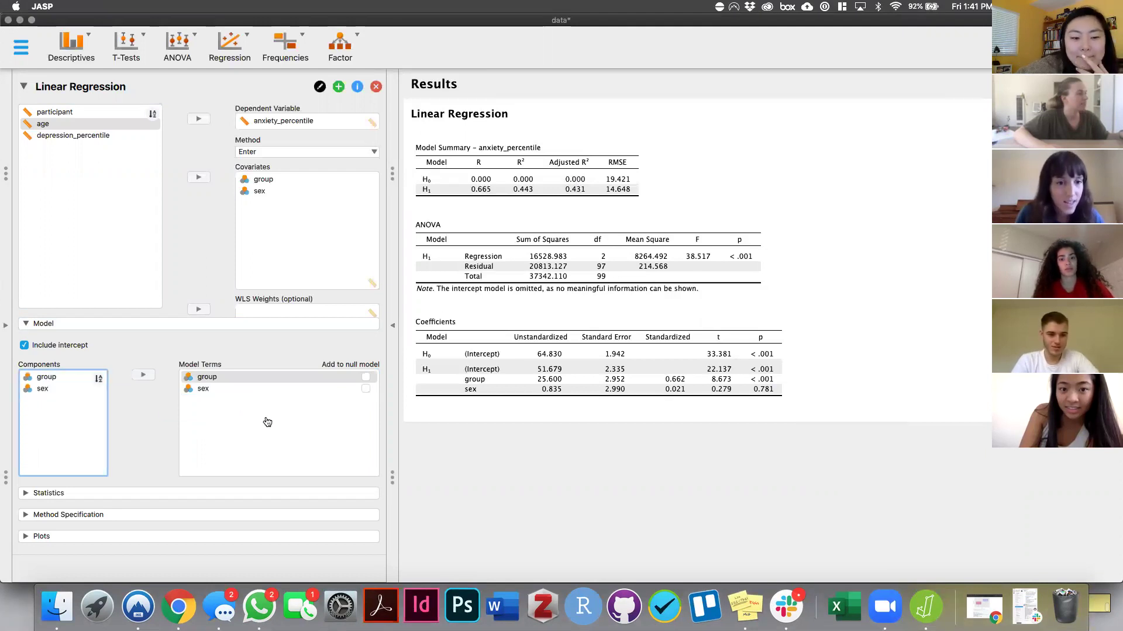
click(69, 379)
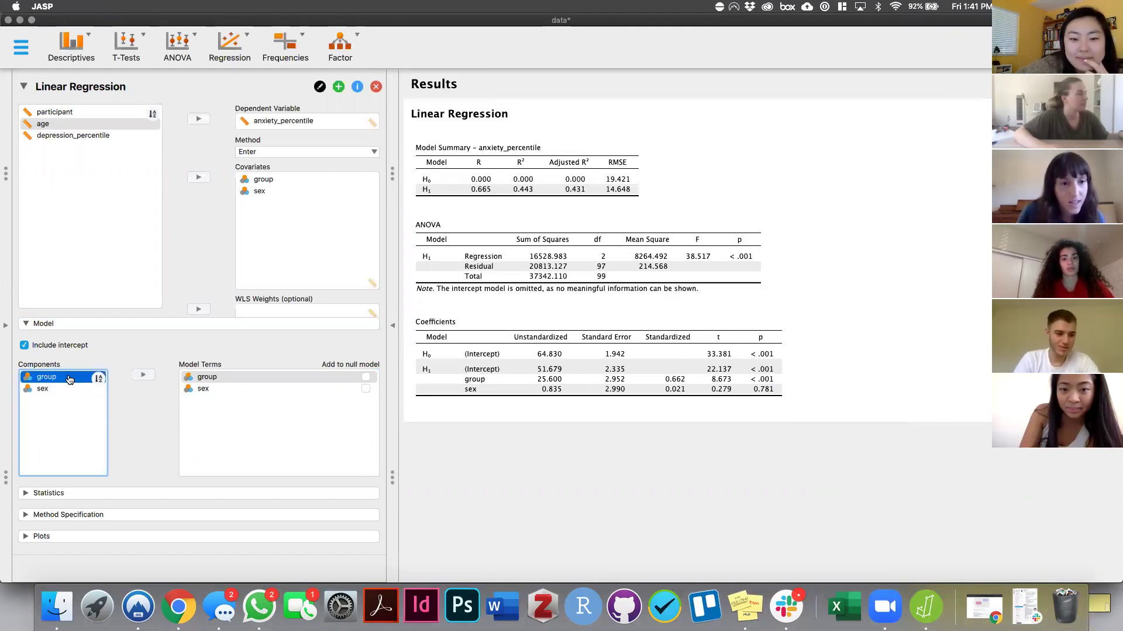
shift+click(61, 389)
drag(62, 389, 272, 444)
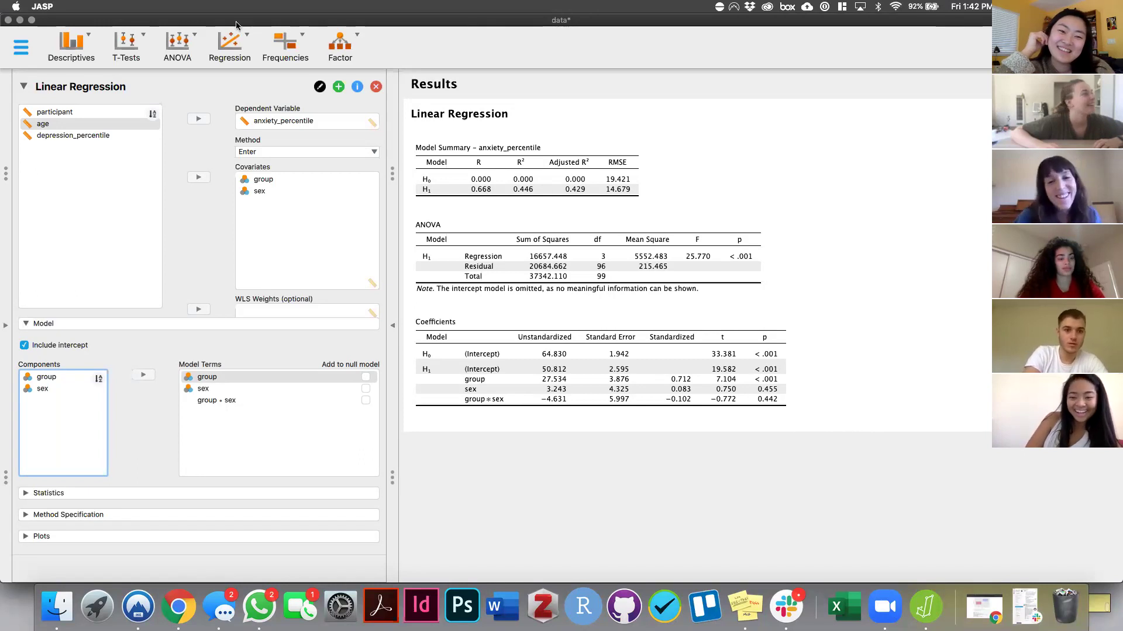
Add a classical ANOVA with anxiety_percentile as the dependent variable and group and sex as fixed factors.
click(186, 36)
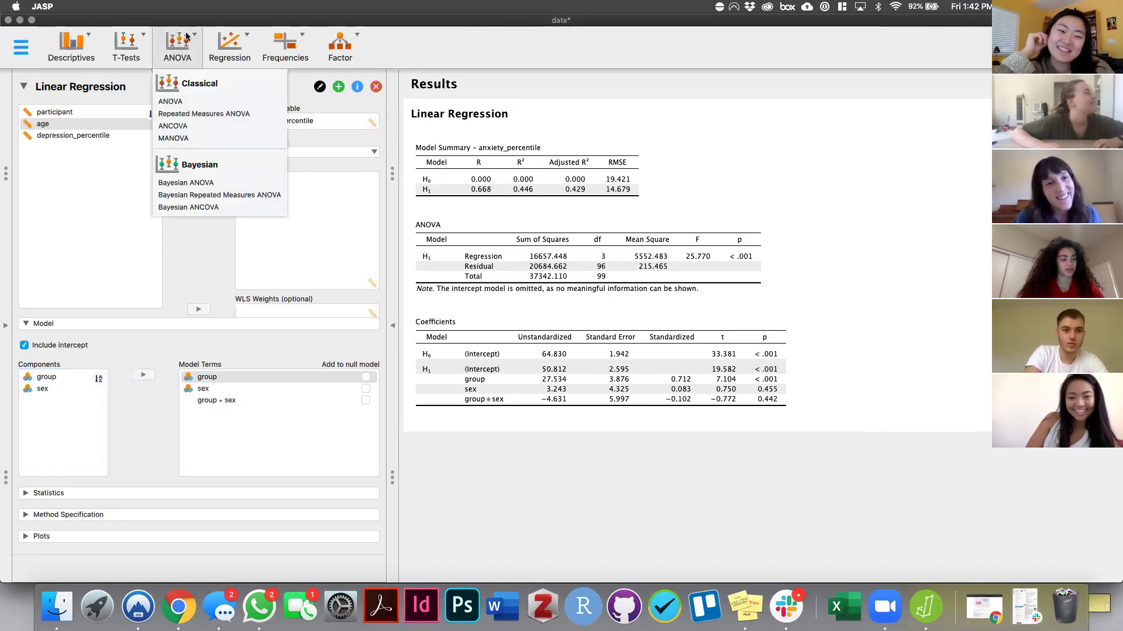
click(180, 101)
scroll(232, 379, down, 1)
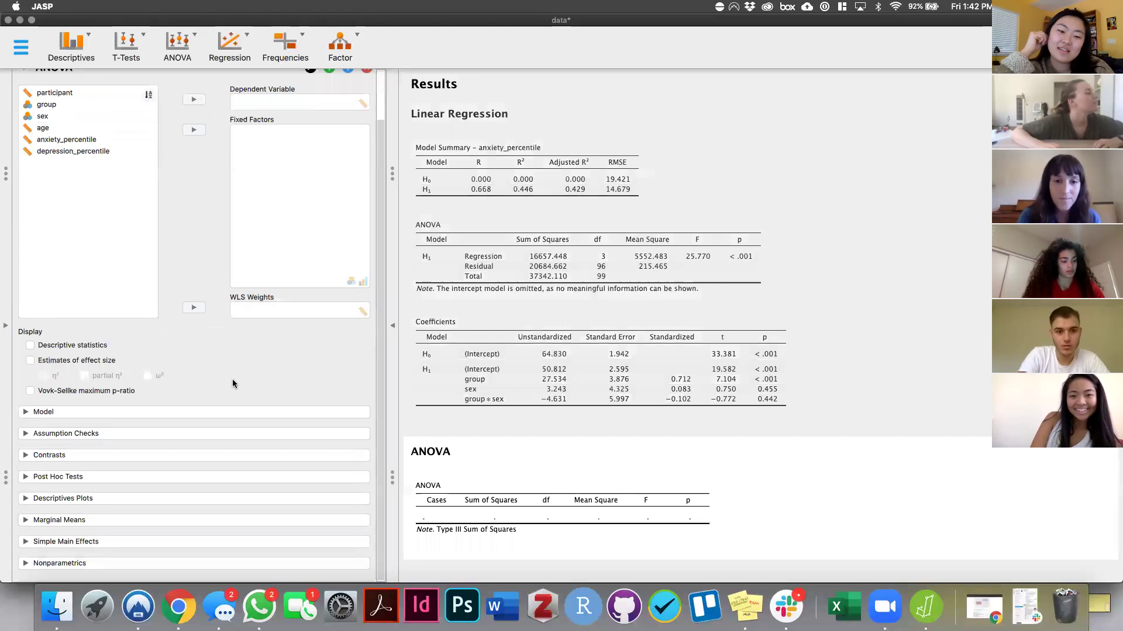
scroll(231, 389, up, 3)
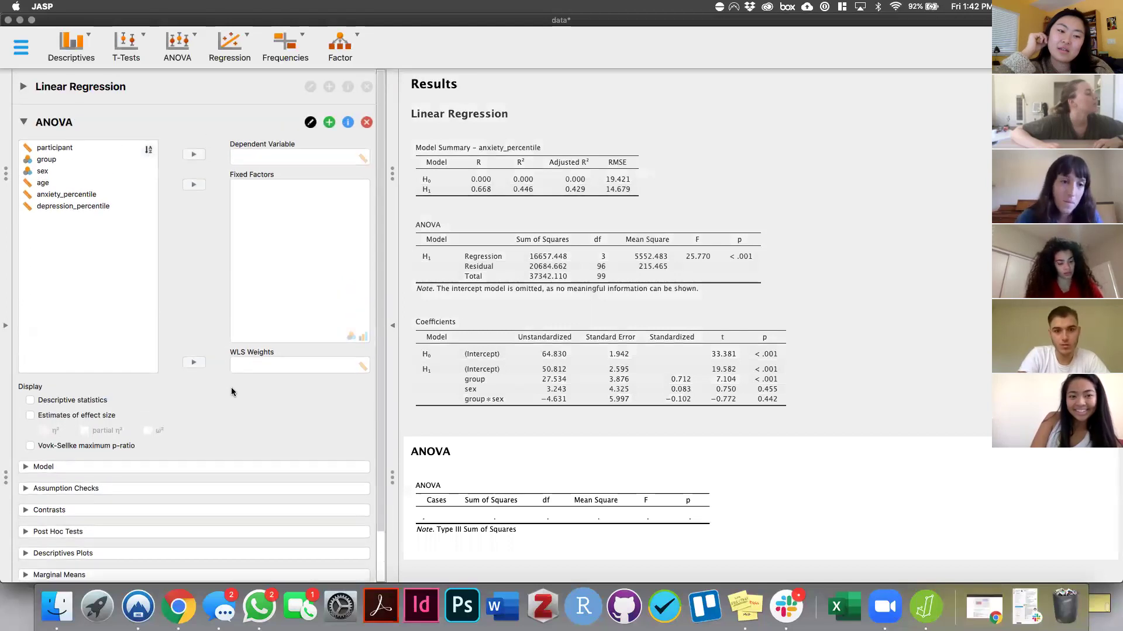
scroll(232, 392, down, 3)
scroll(230, 390, up, 3)
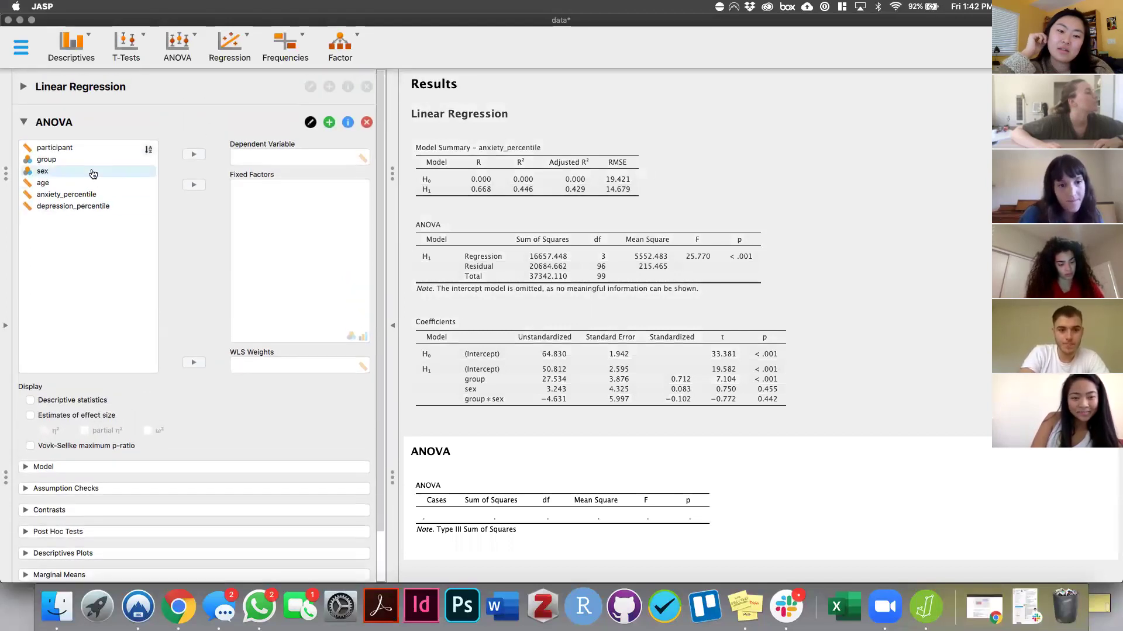
drag(61, 163, 301, 216)
drag(48, 162, 276, 243)
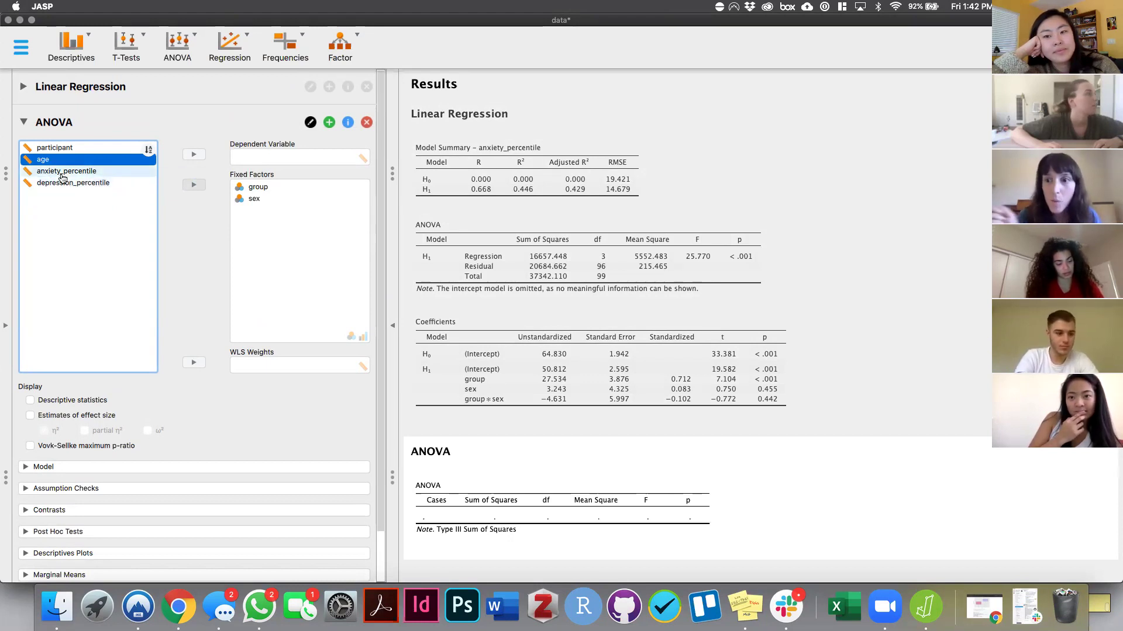
drag(50, 175, 286, 157)
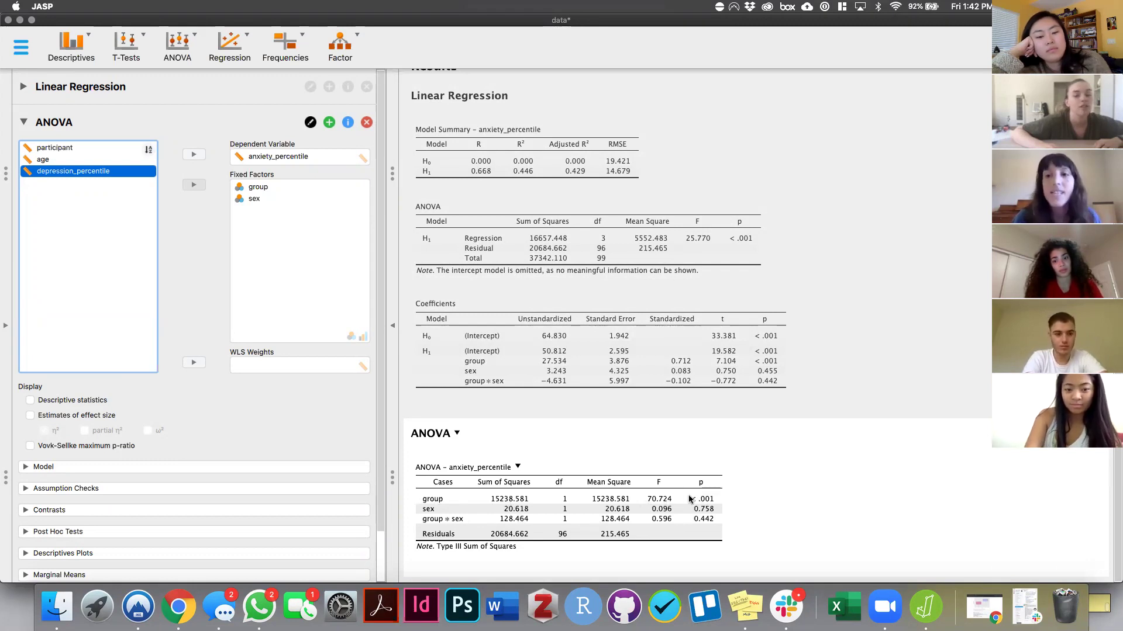
scroll(690, 498, up, 1)
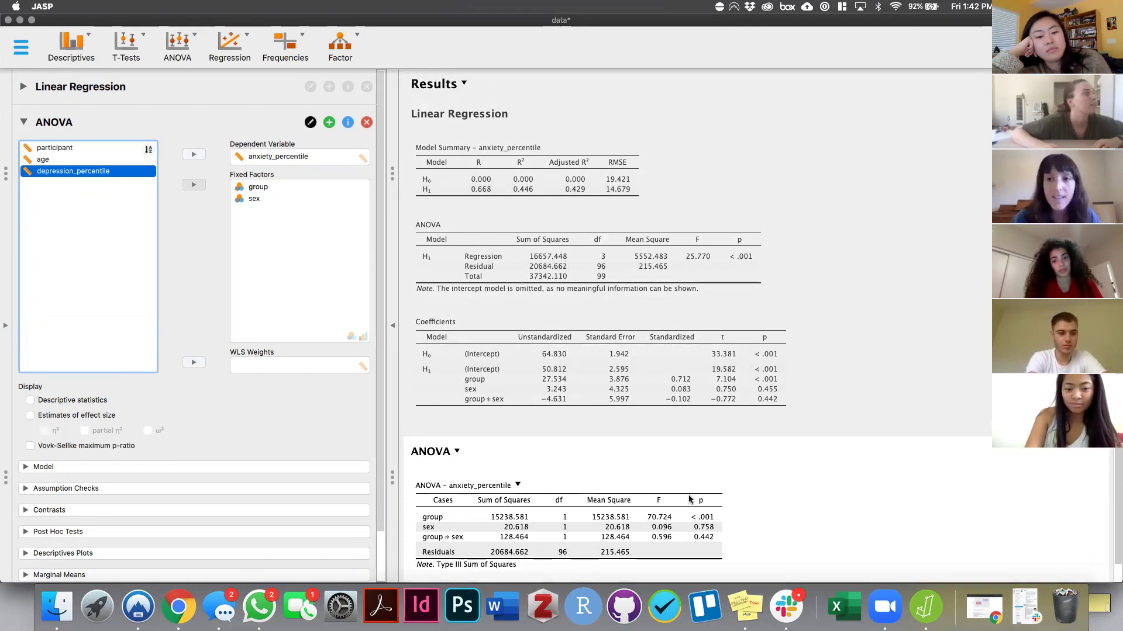
Add descriptive statistics for anxiety_percentile, split by group.
click(88, 36)
click(73, 75)
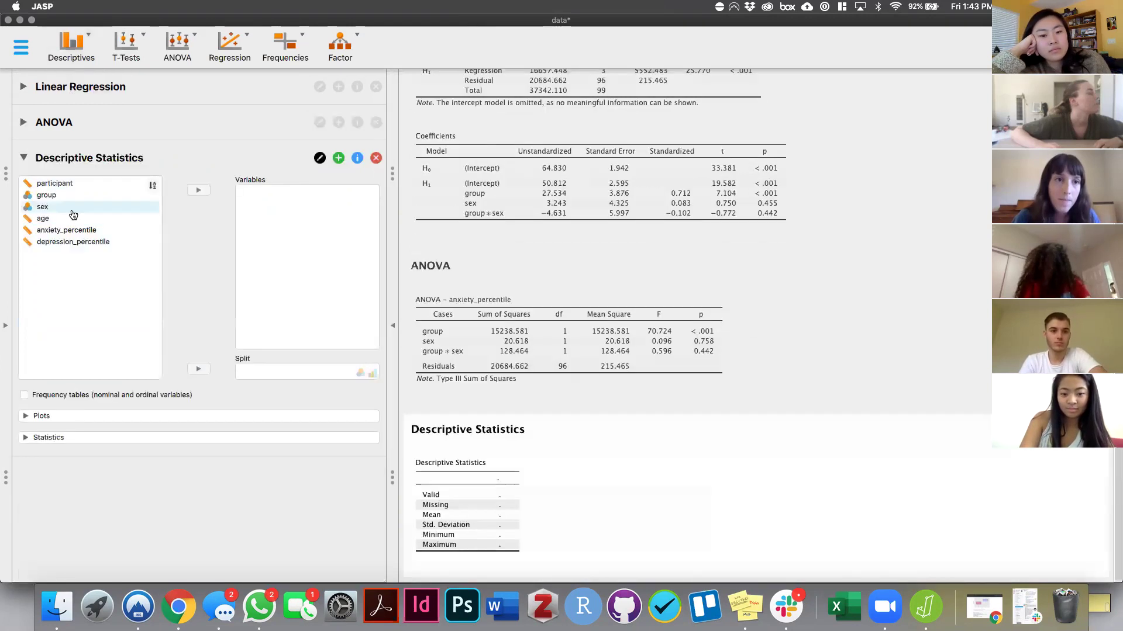
drag(66, 229, 251, 225)
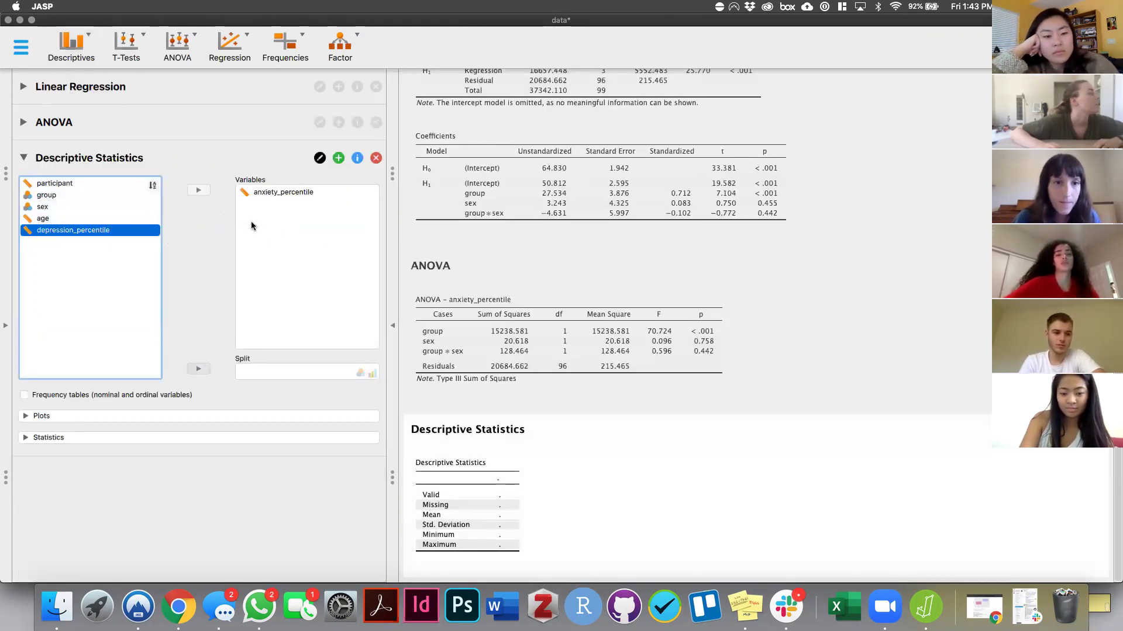
drag(47, 195, 293, 381)
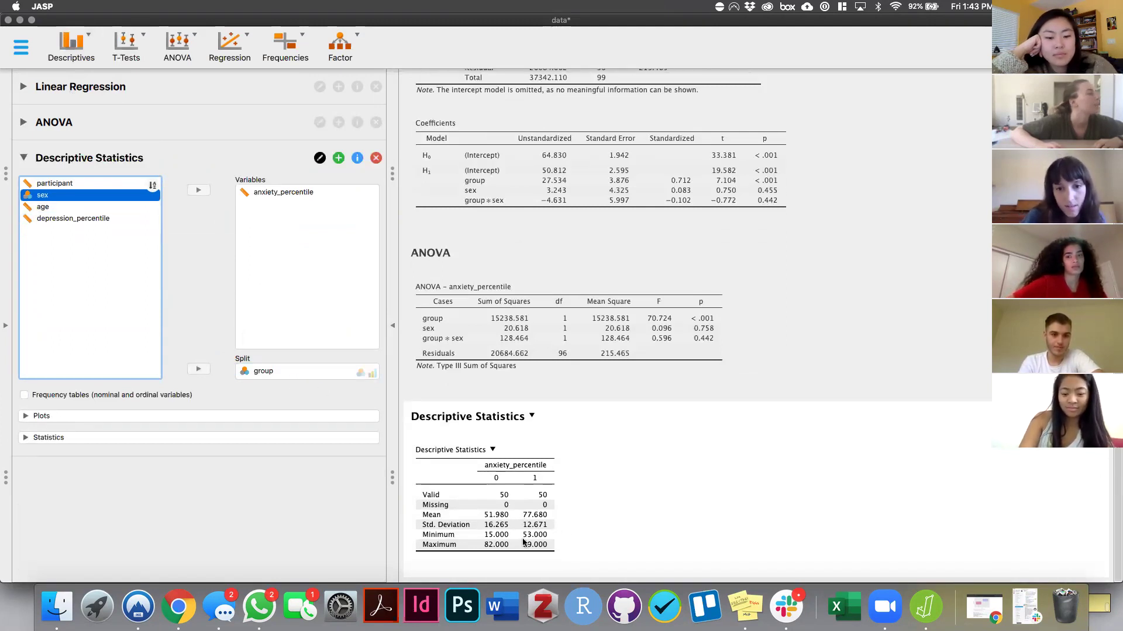
Add a Bayesian independent samples t-test with anxiety_percentile as the dependent variable and group as the grouping variable.
click(132, 128)
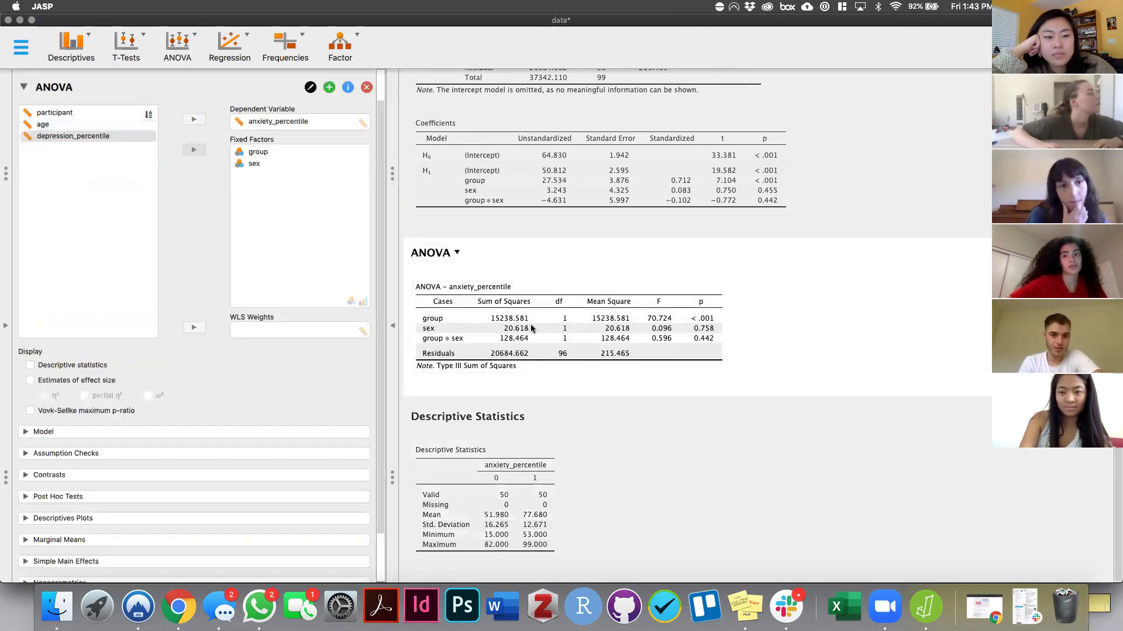
scroll(587, 334, up, 5)
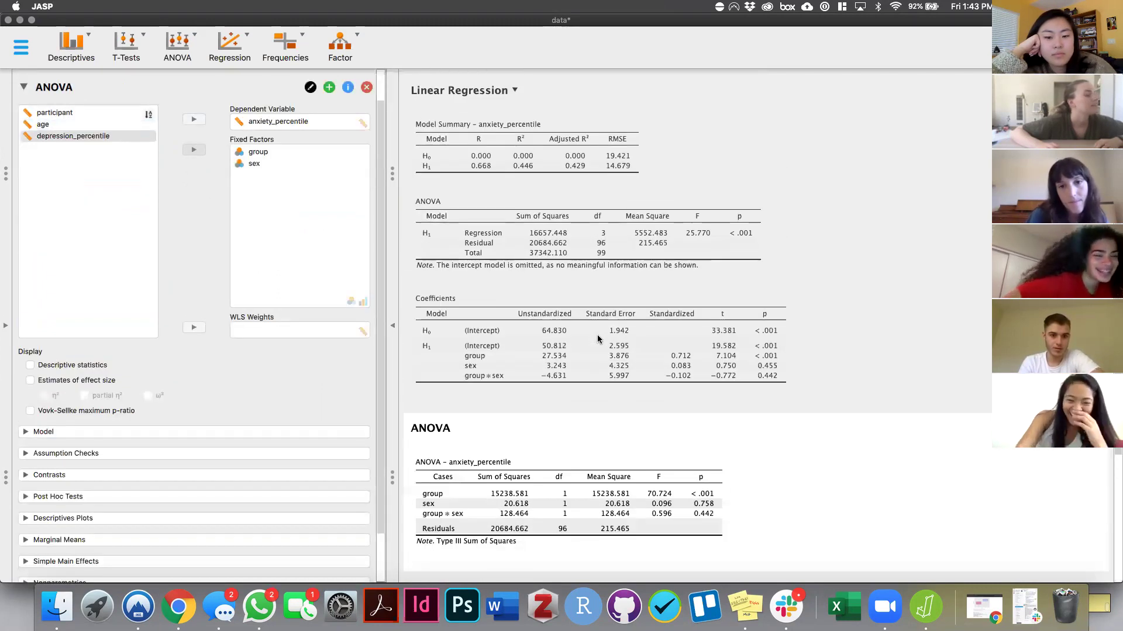
scroll(597, 334, up, 1)
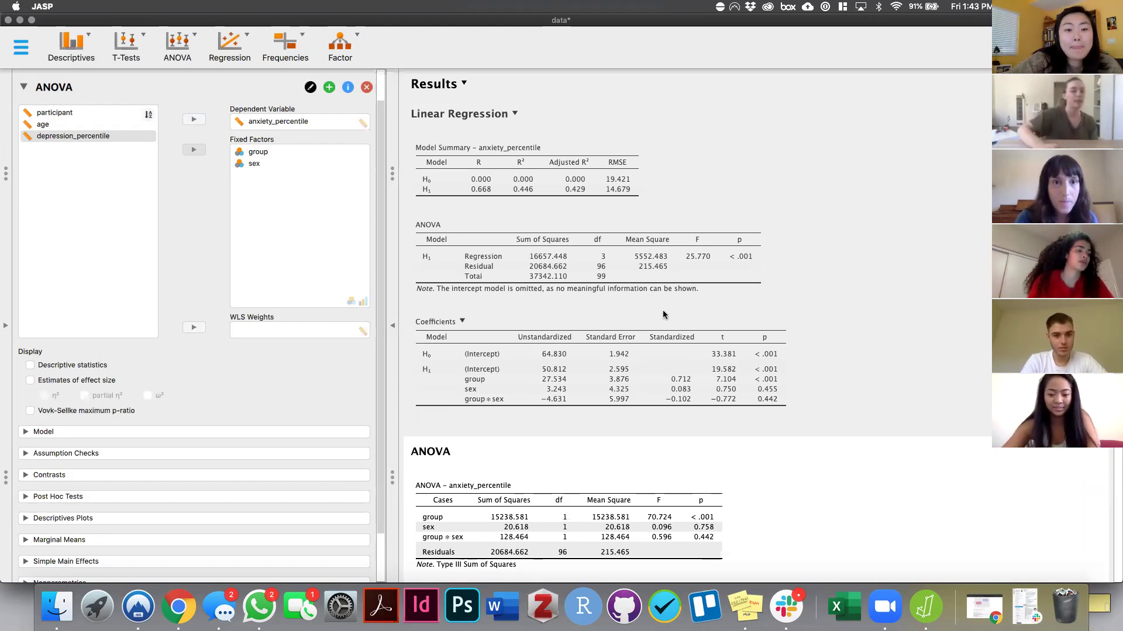
click(147, 39)
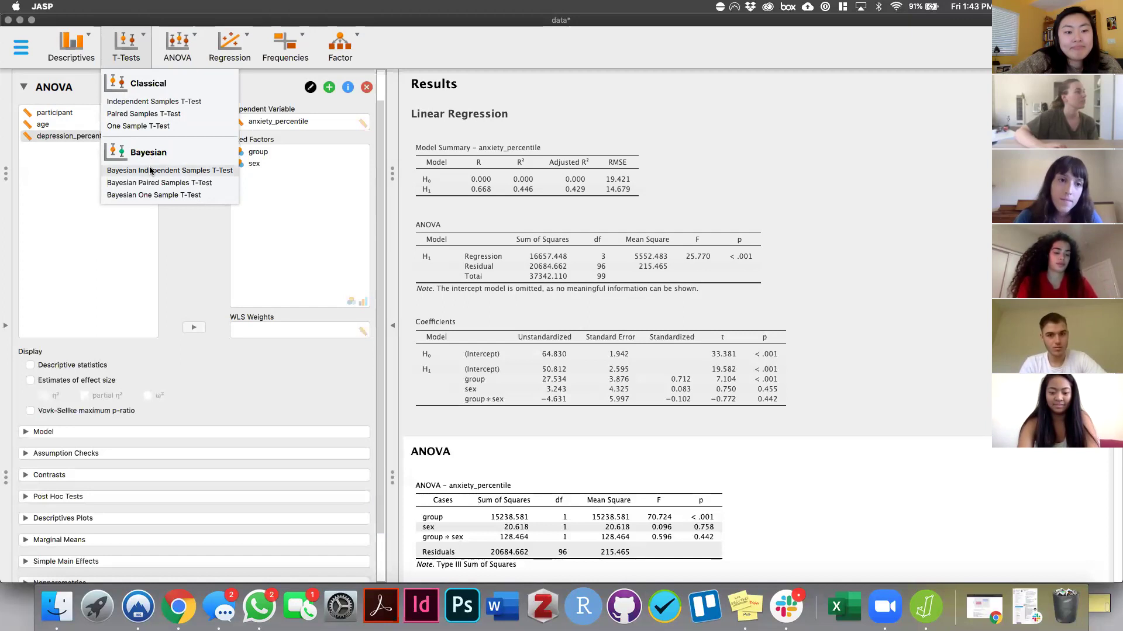
click(151, 171)
drag(66, 251, 281, 242)
drag(38, 217, 293, 308)
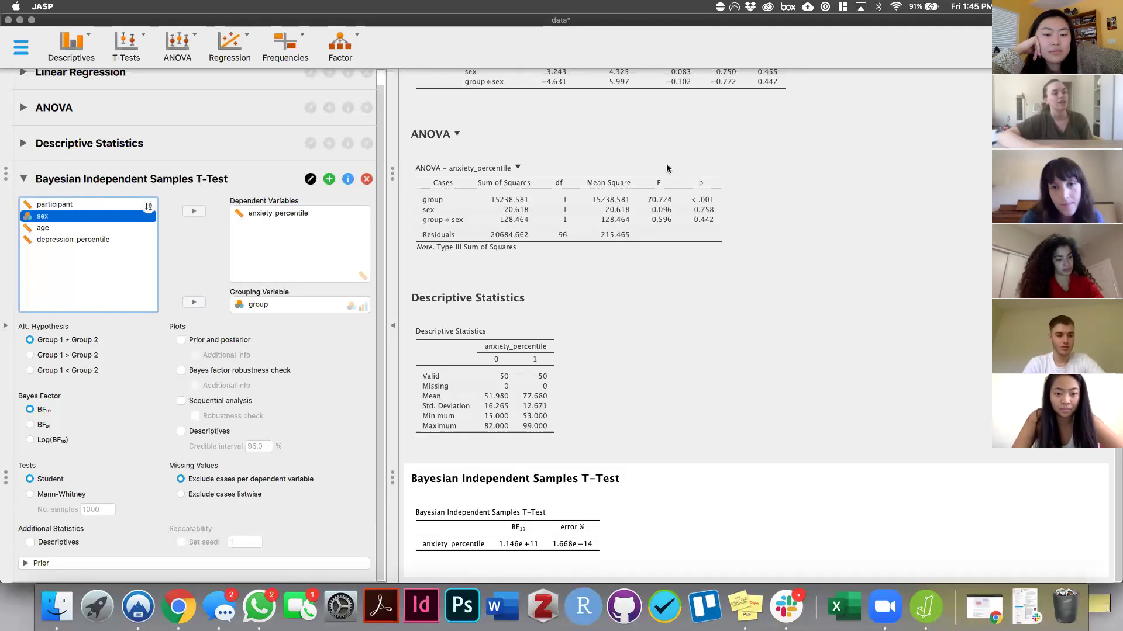
Compare the linear regression, ANOVA, descriptive statistics and Bayesian t-test tables in the results.
scroll(599, 436, up, 3)
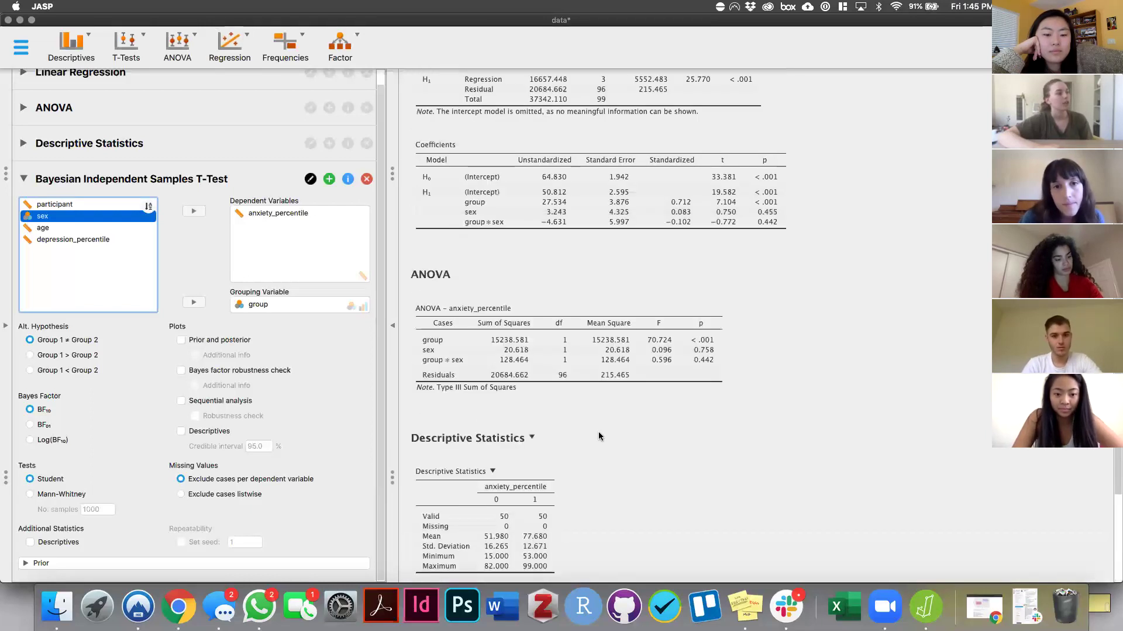
scroll(598, 436, up, 3)
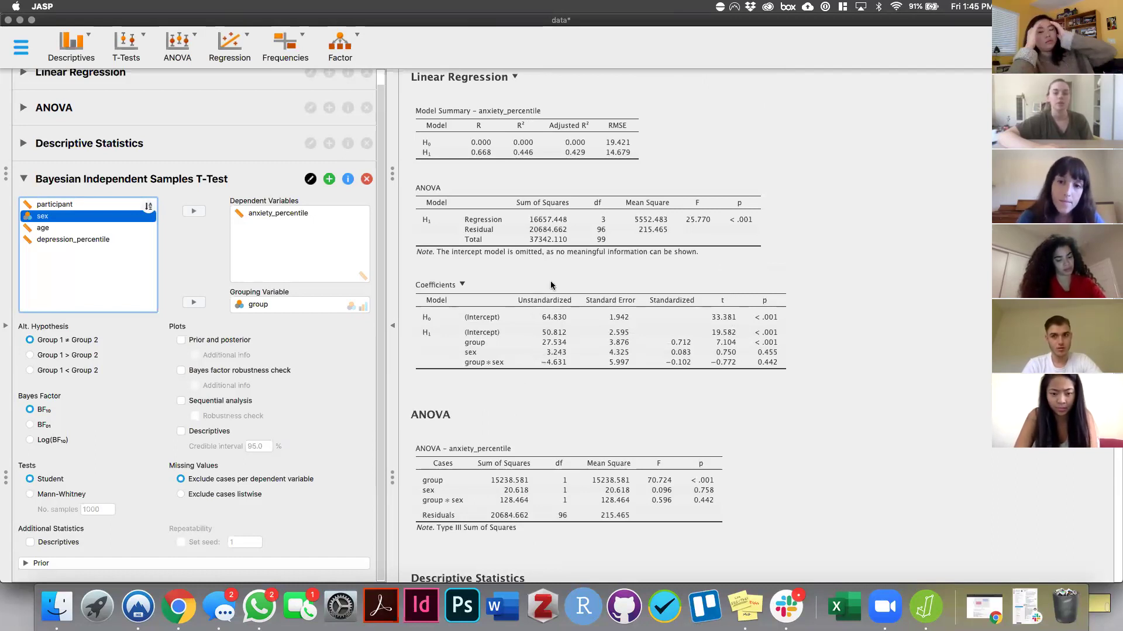
scroll(550, 280, up, 1)
scroll(560, 194, down, 2)
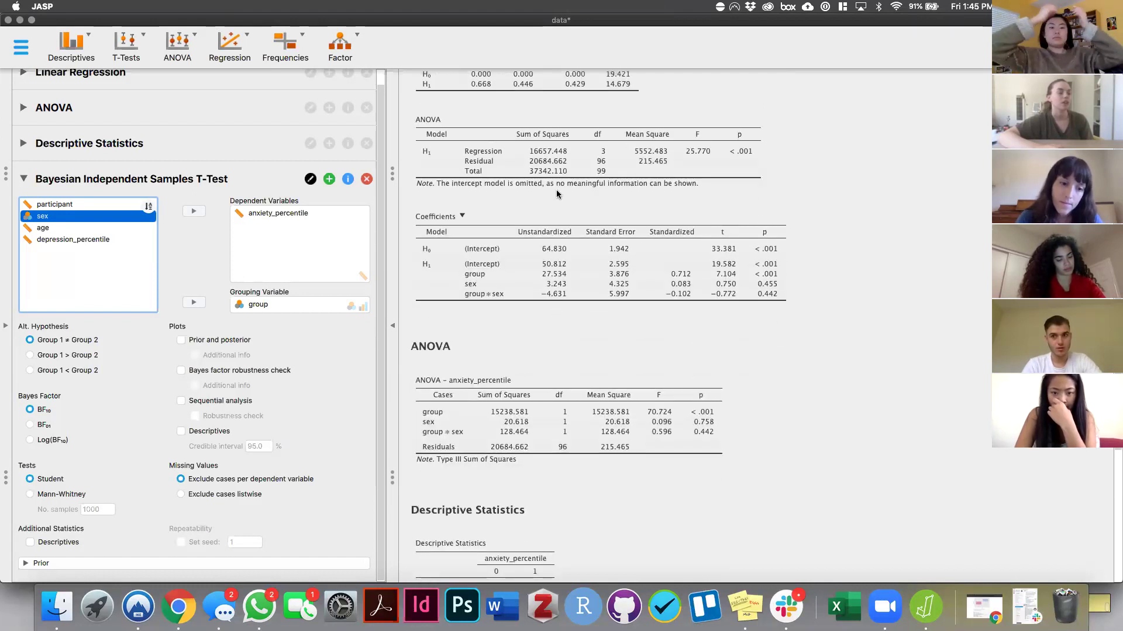
scroll(554, 278, down, 3)
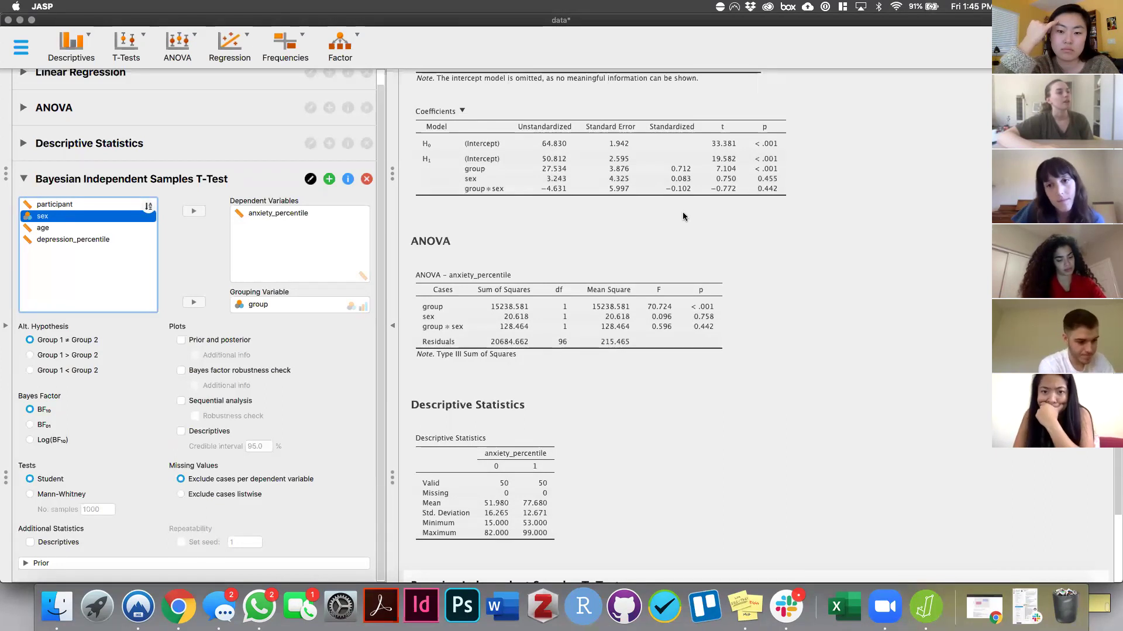
scroll(503, 361, down, 2)
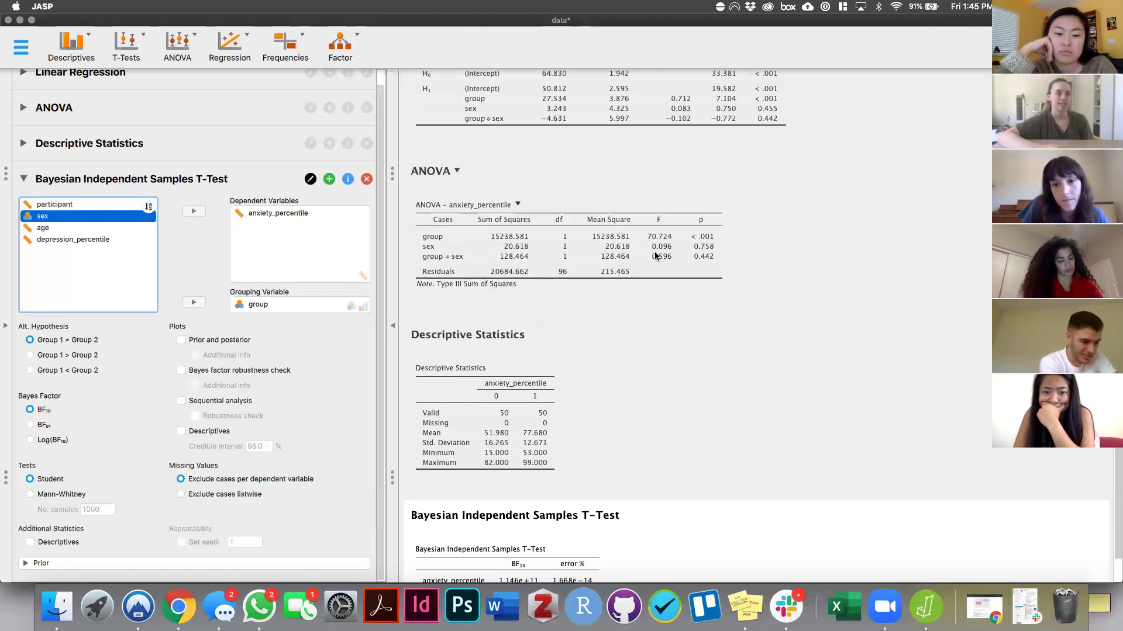
scroll(718, 436, down, 1)
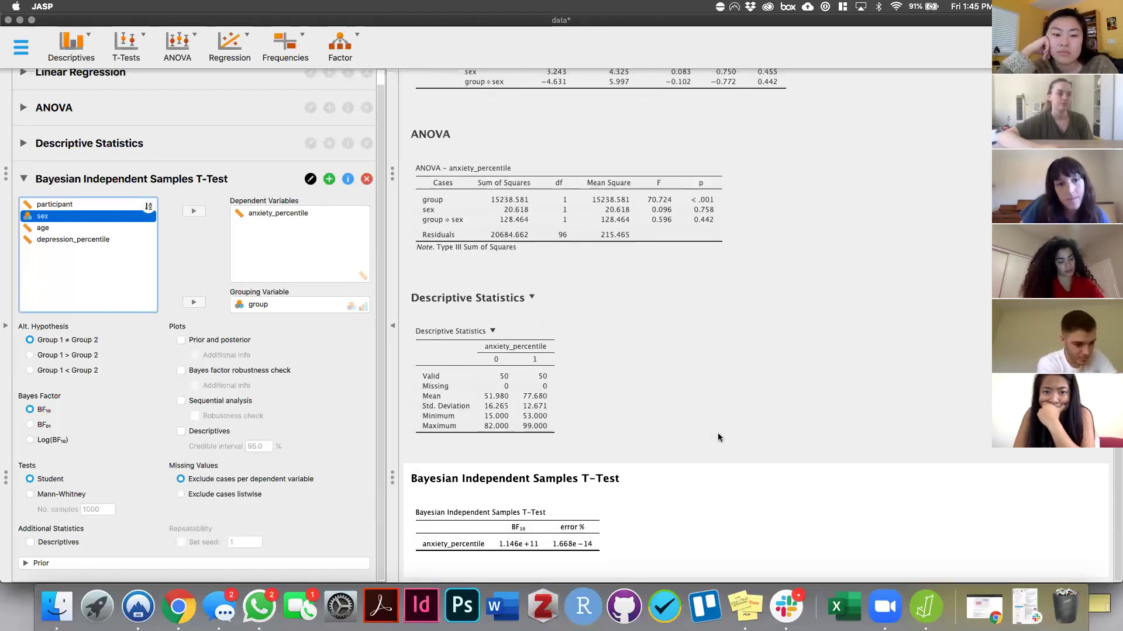
scroll(718, 433, up, 6)
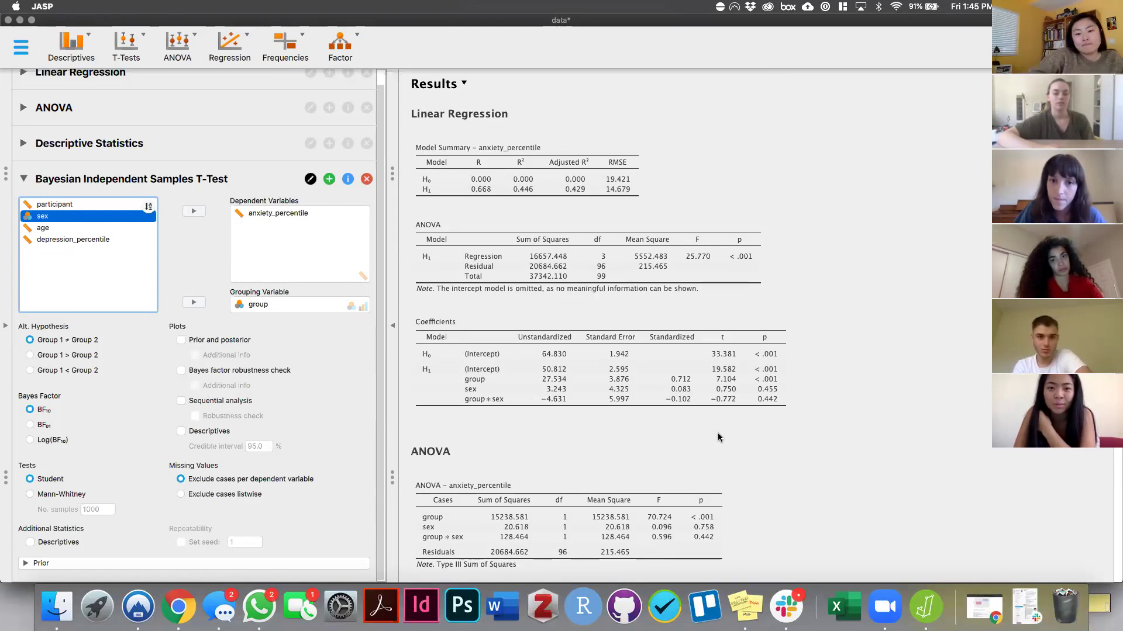
scroll(718, 433, down, 5)
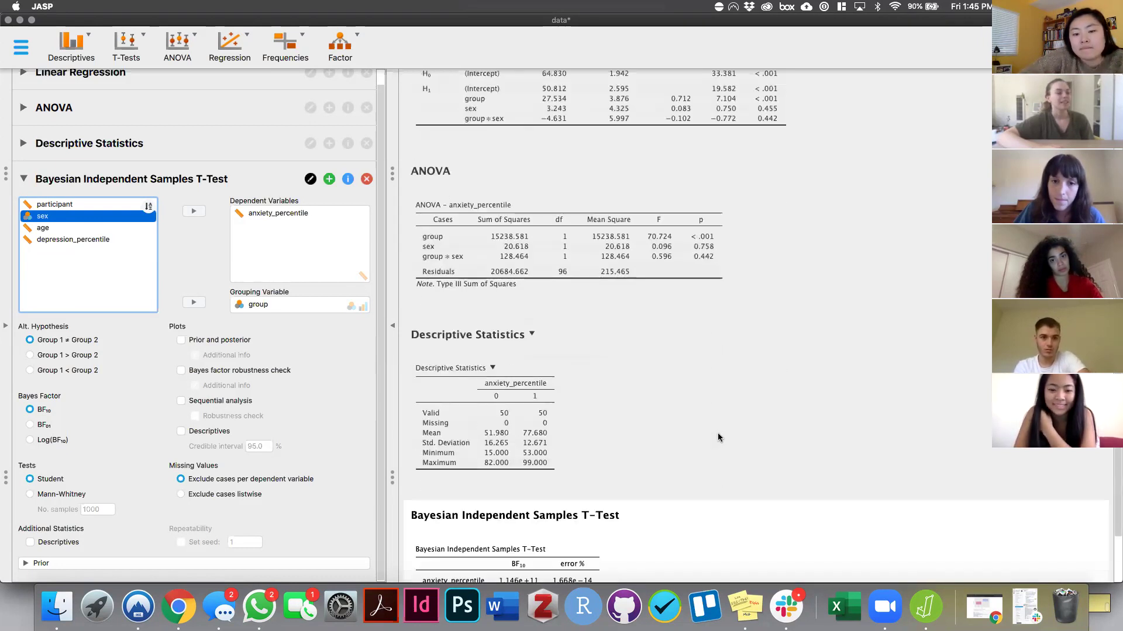
scroll(717, 433, up, 9)
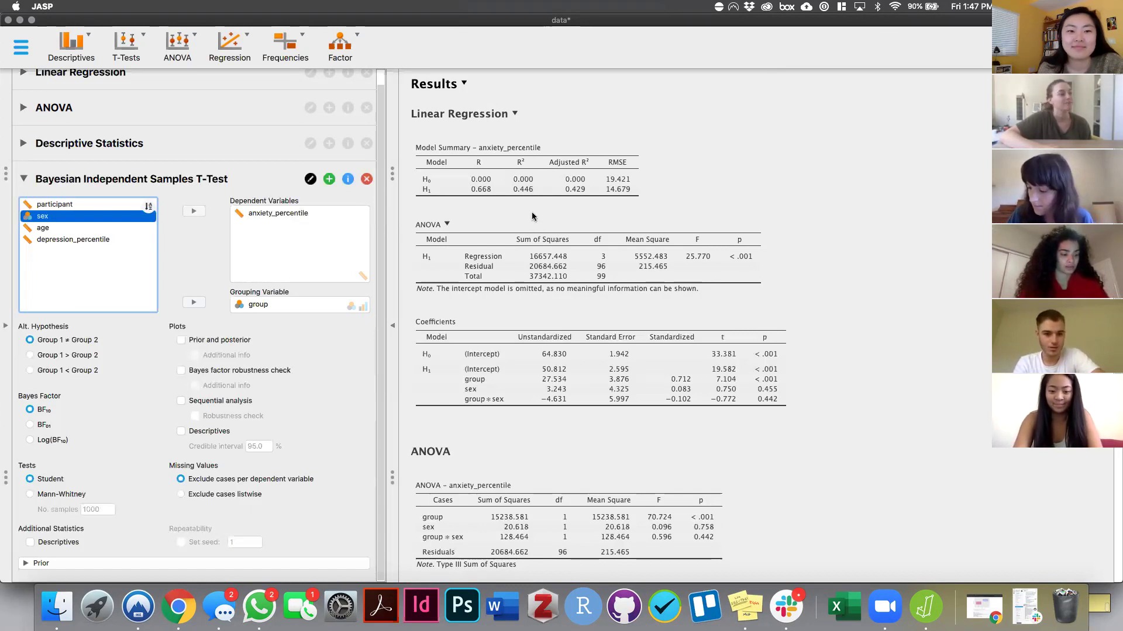
scroll(532, 212, down, 3)
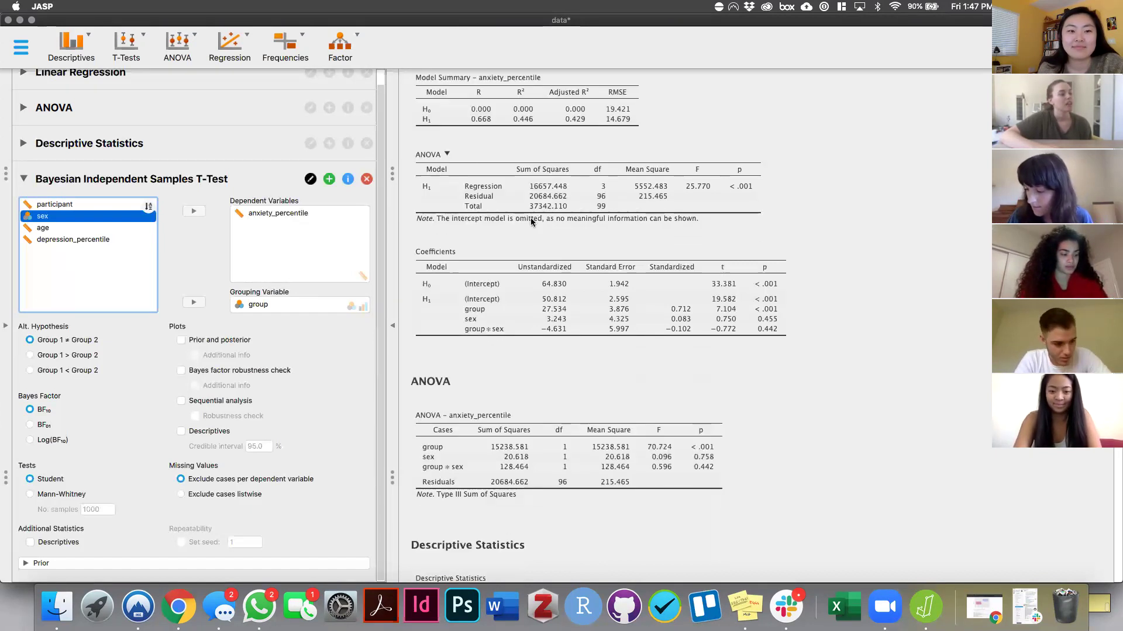
scroll(531, 227, down, 10)
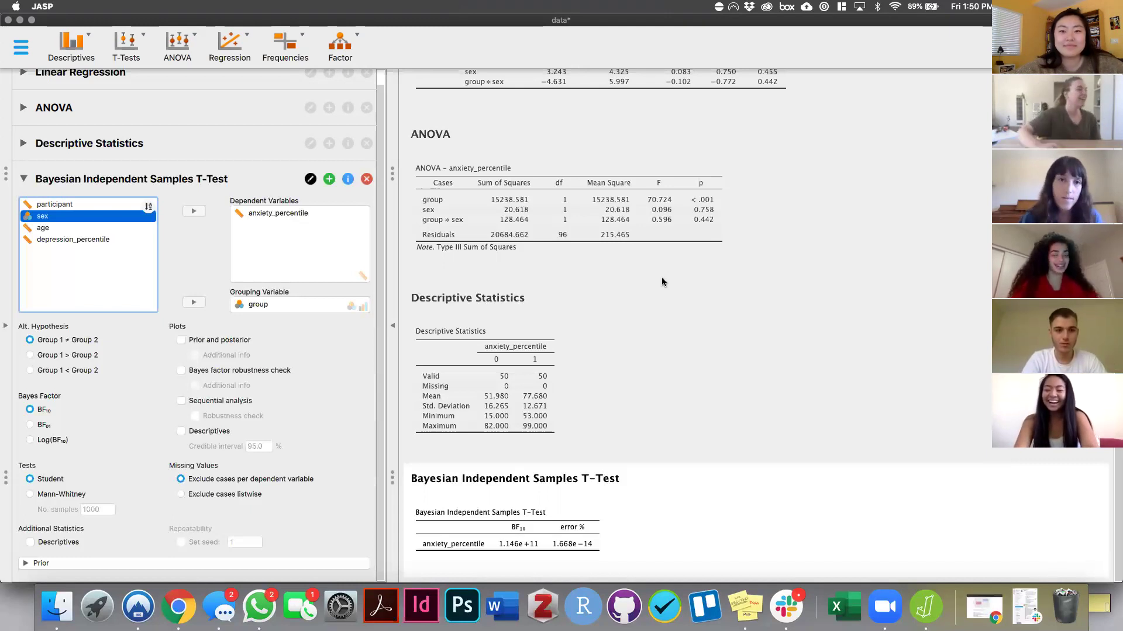
scroll(662, 293, up, 8)
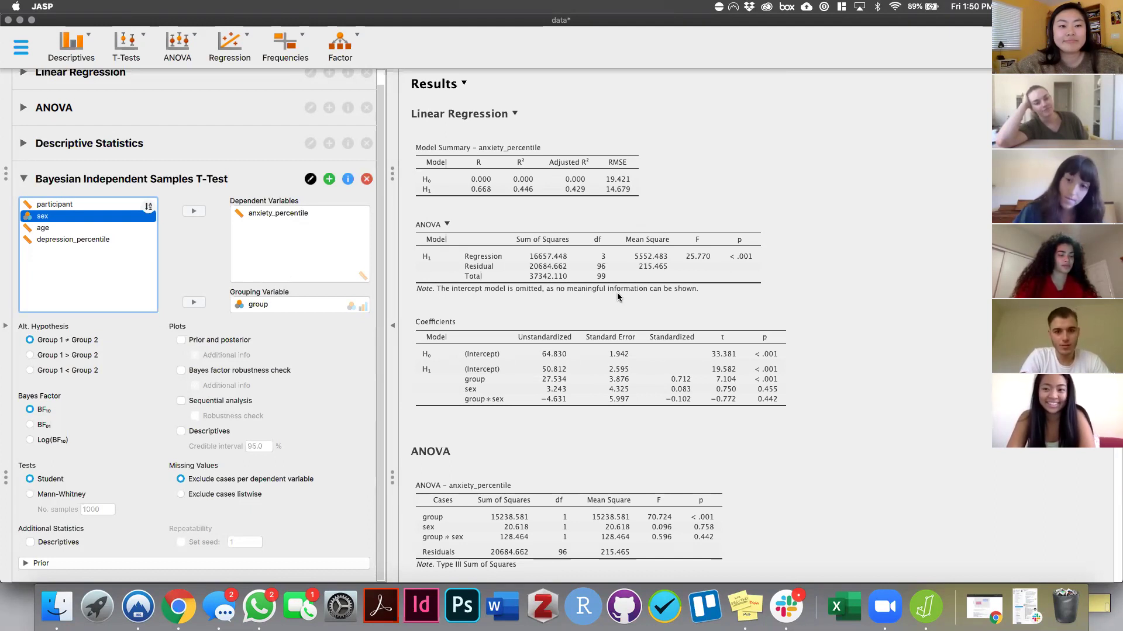
click(194, 32)
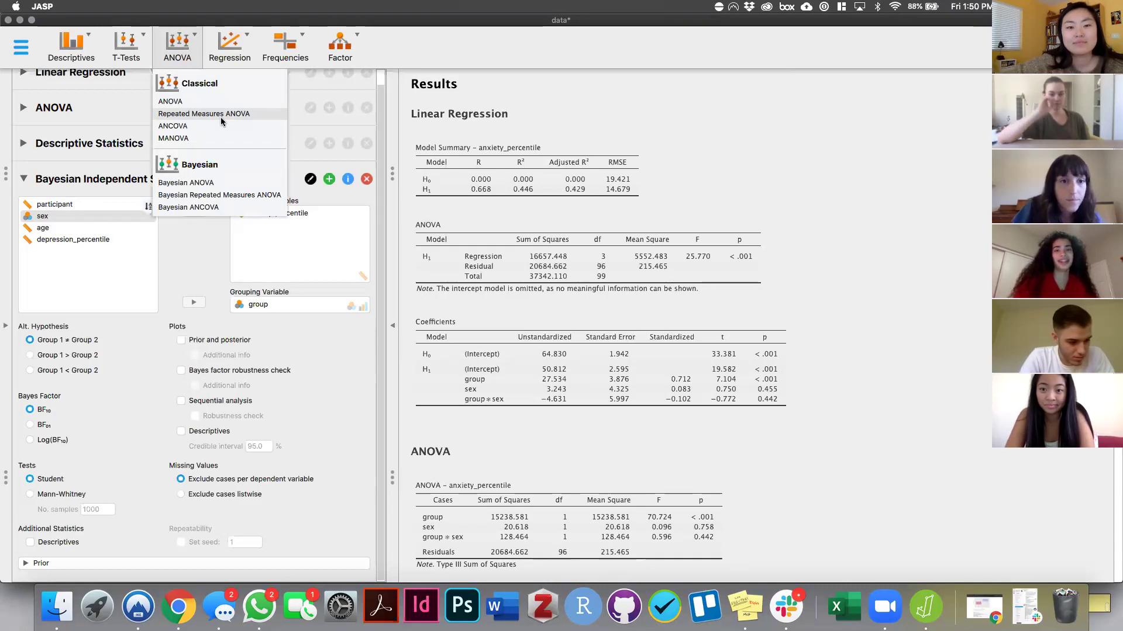
click(193, 33)
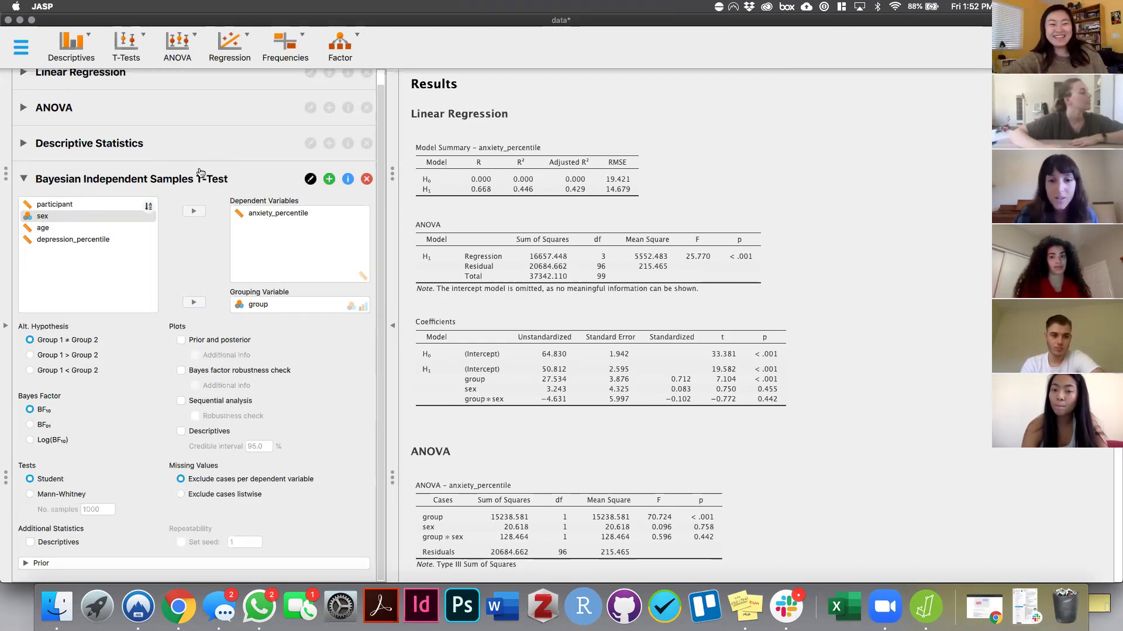
scroll(185, 276, up, 1)
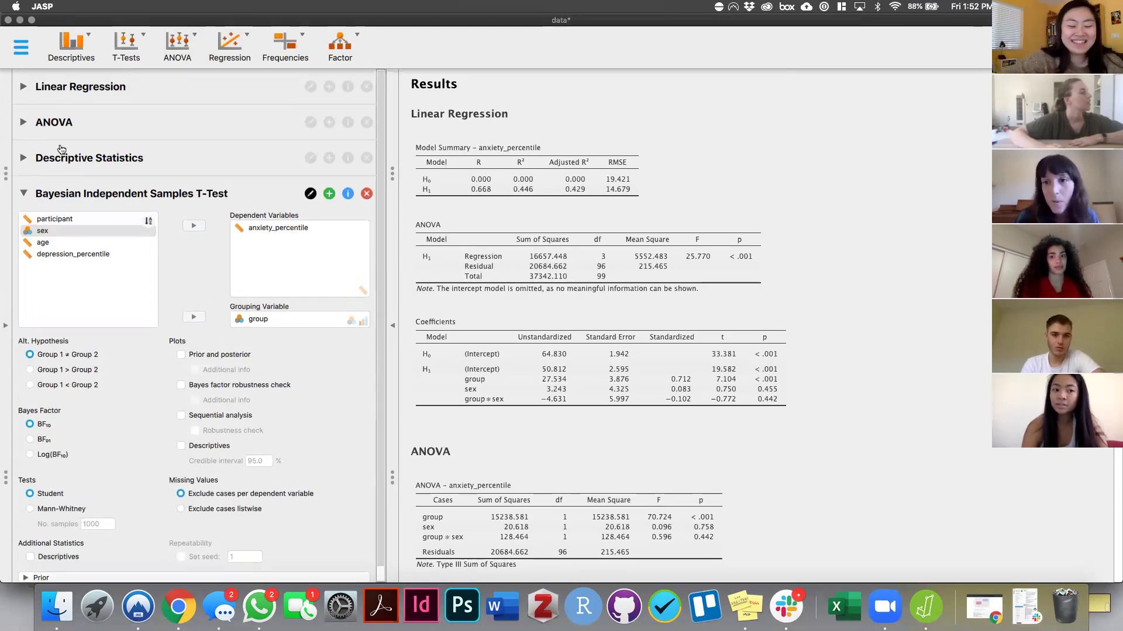
click(131, 39)
click(188, 37)
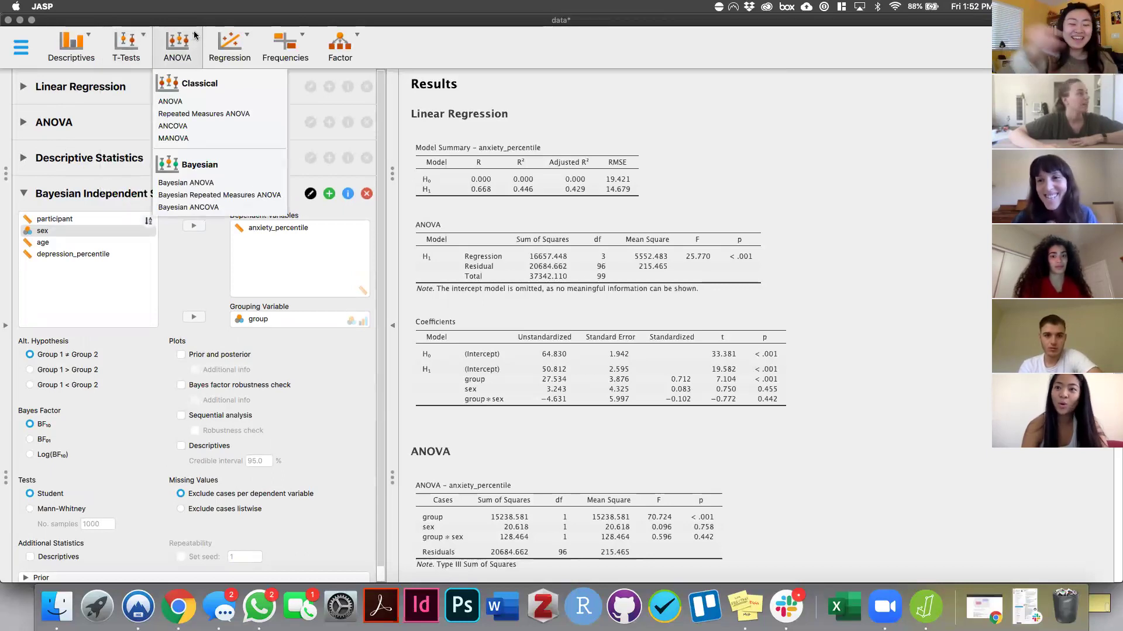
Reopen the existing ANOVA's settings and enable the Bonferroni correction in its post hoc test options.
click(187, 102)
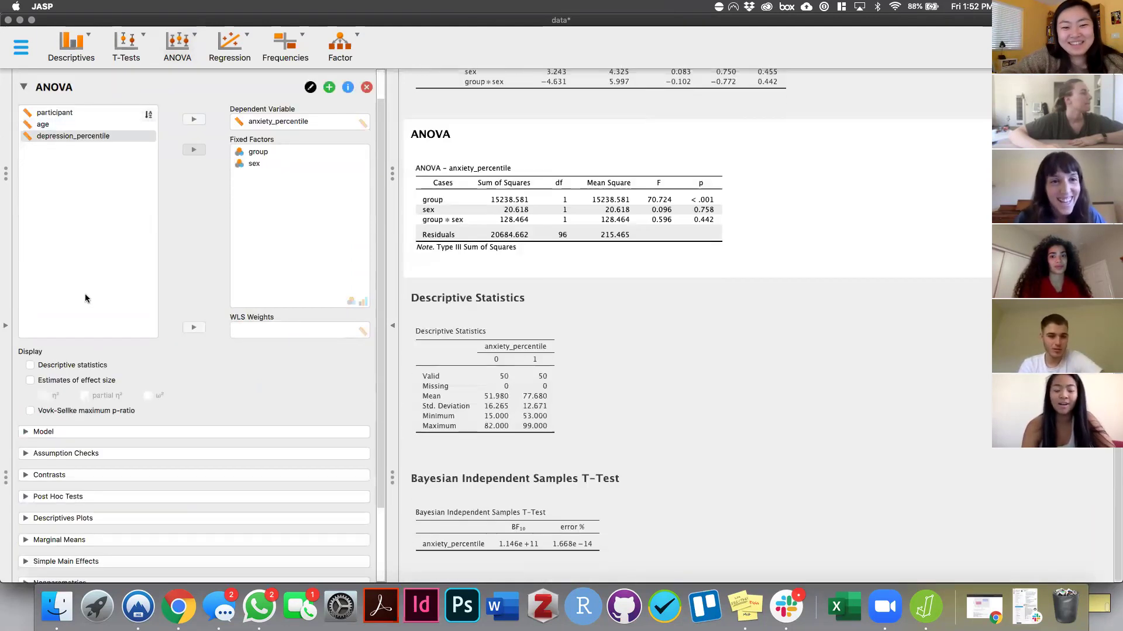
scroll(86, 298, down, 3)
click(24, 405)
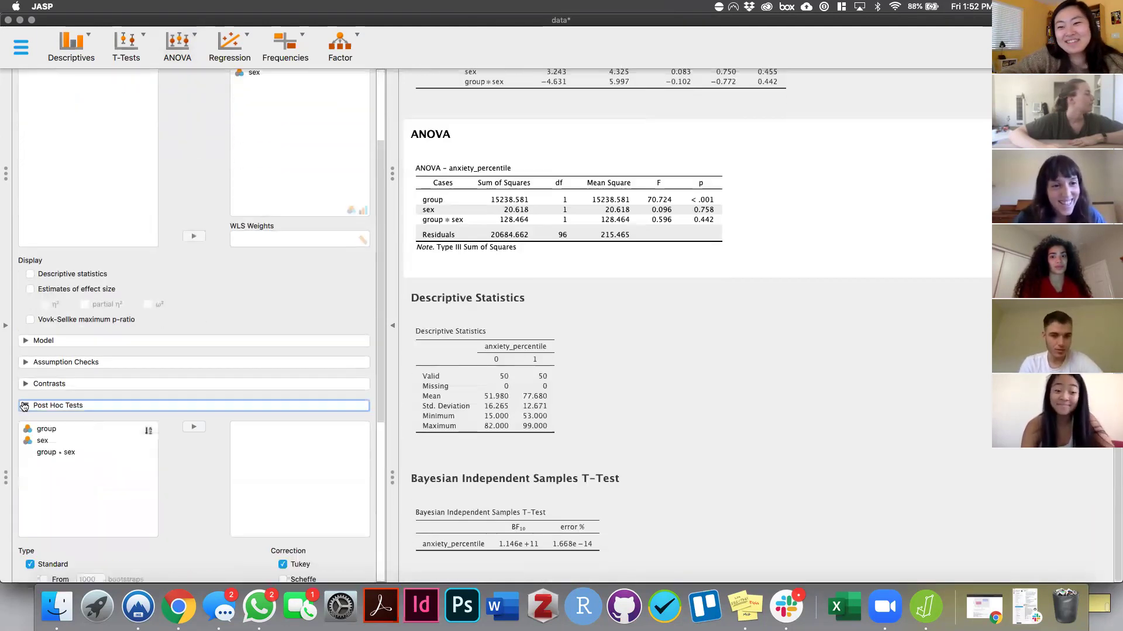
click(283, 335)
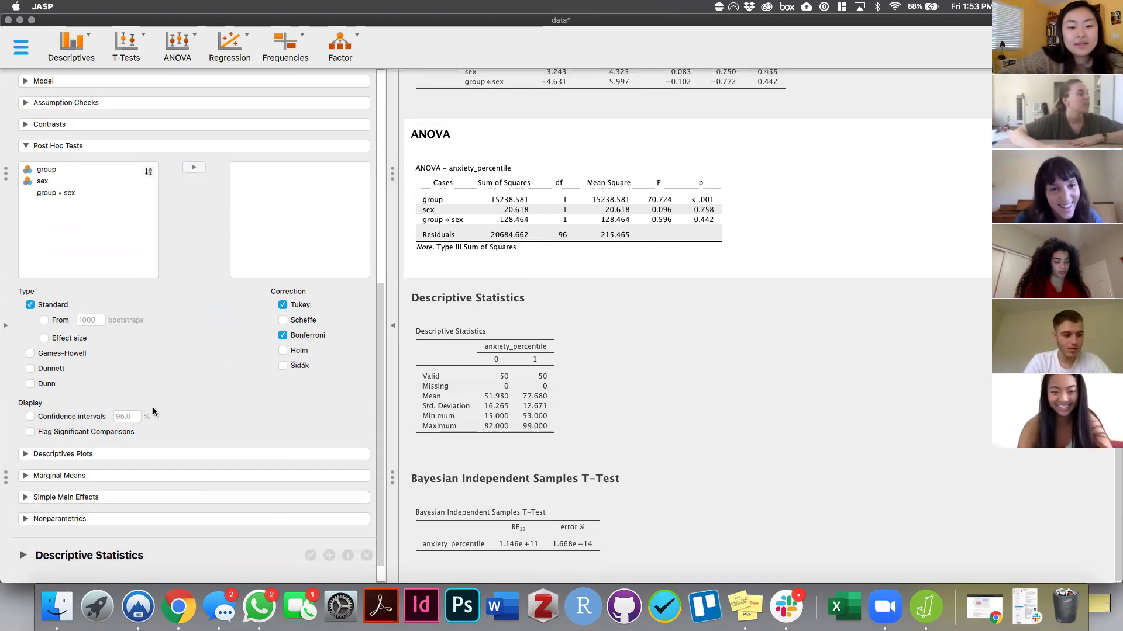
scroll(154, 409, up, 10)
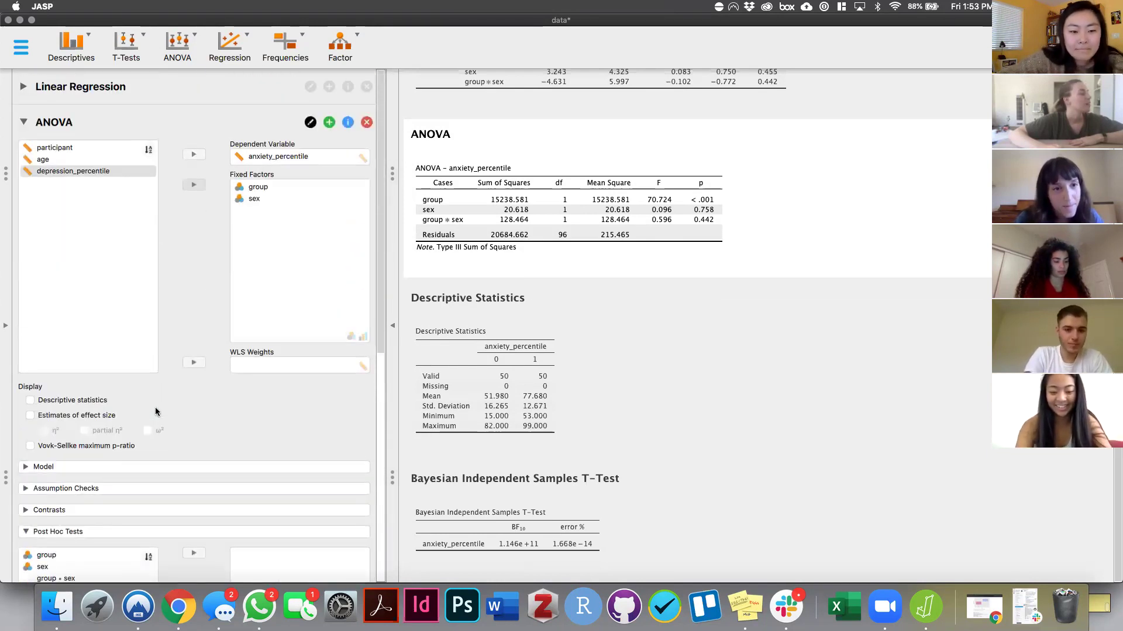
scroll(158, 412, down, 10)
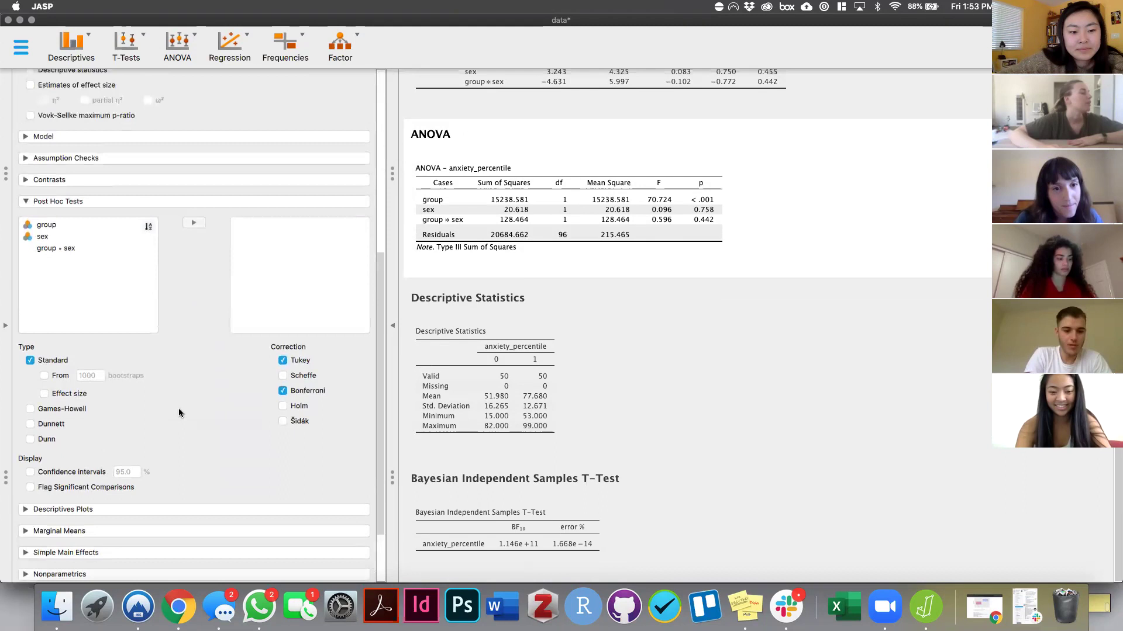
scroll(179, 413, up, 6)
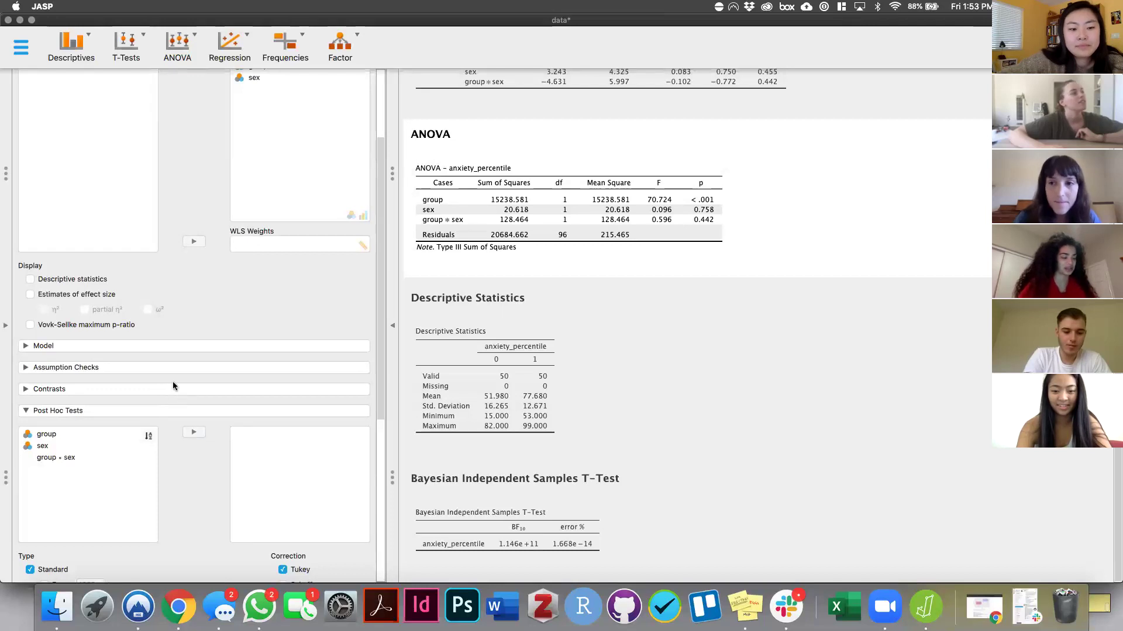
scroll(197, 310, up, 4)
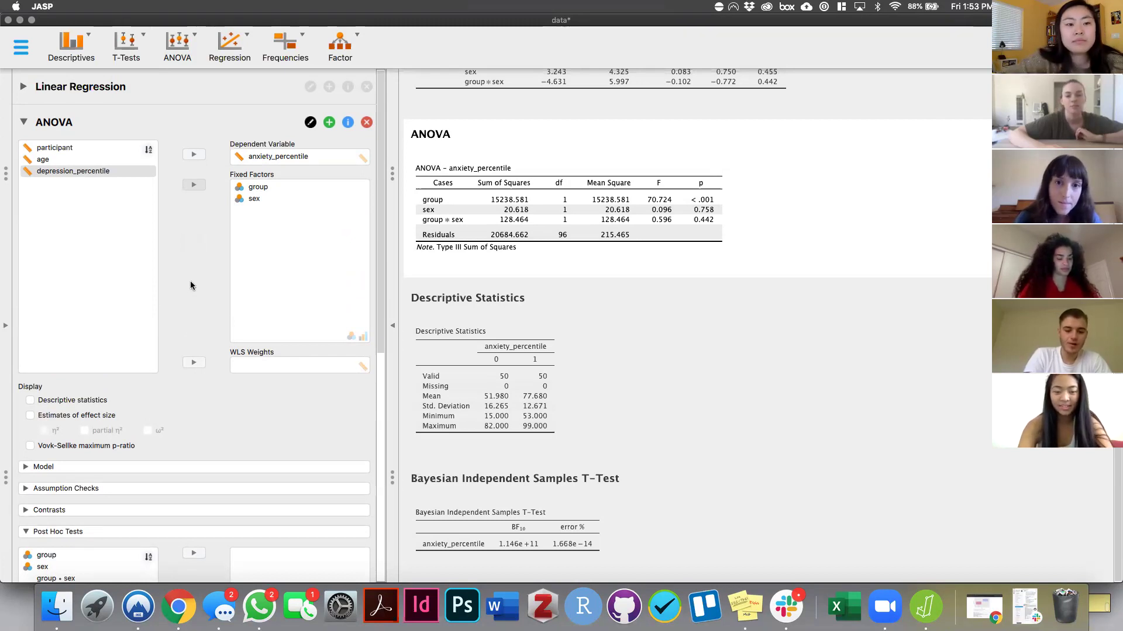
Add a MANOVA with anxiety_percentile and depression_percentile as dependent variables and group as a fixed factor.
click(192, 41)
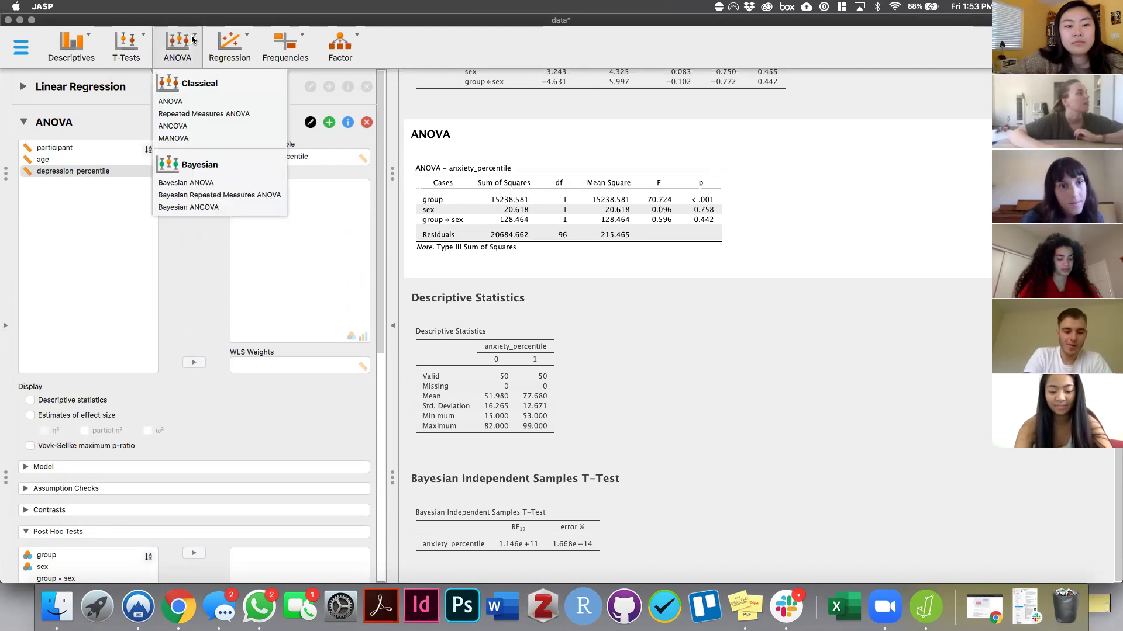
click(188, 138)
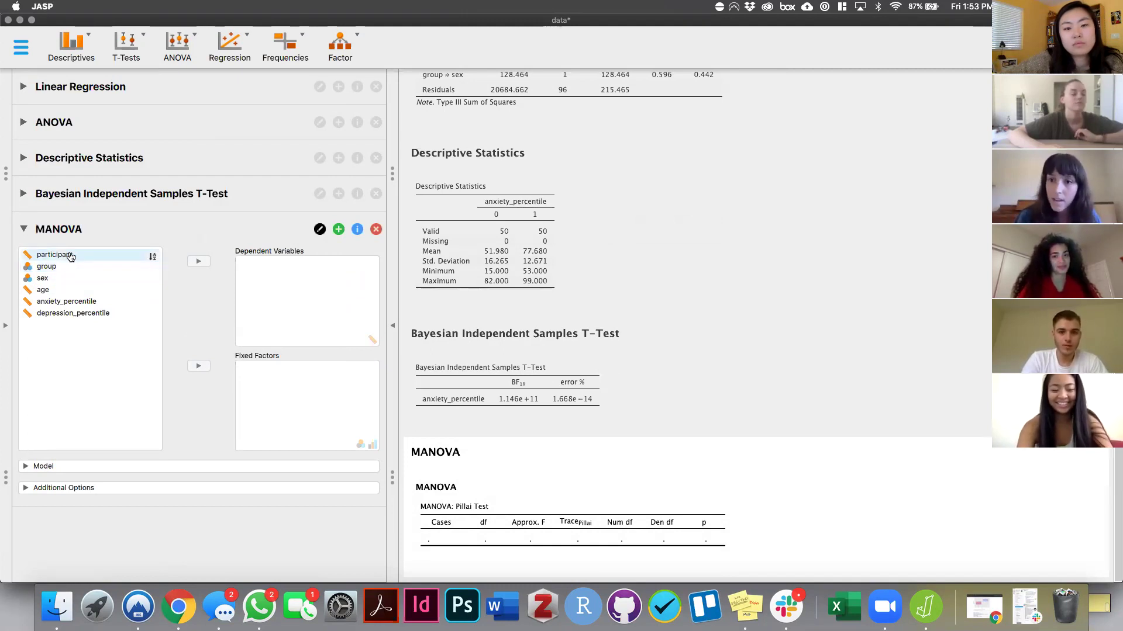
drag(47, 299, 281, 269)
click(55, 302)
drag(58, 309, 390, 290)
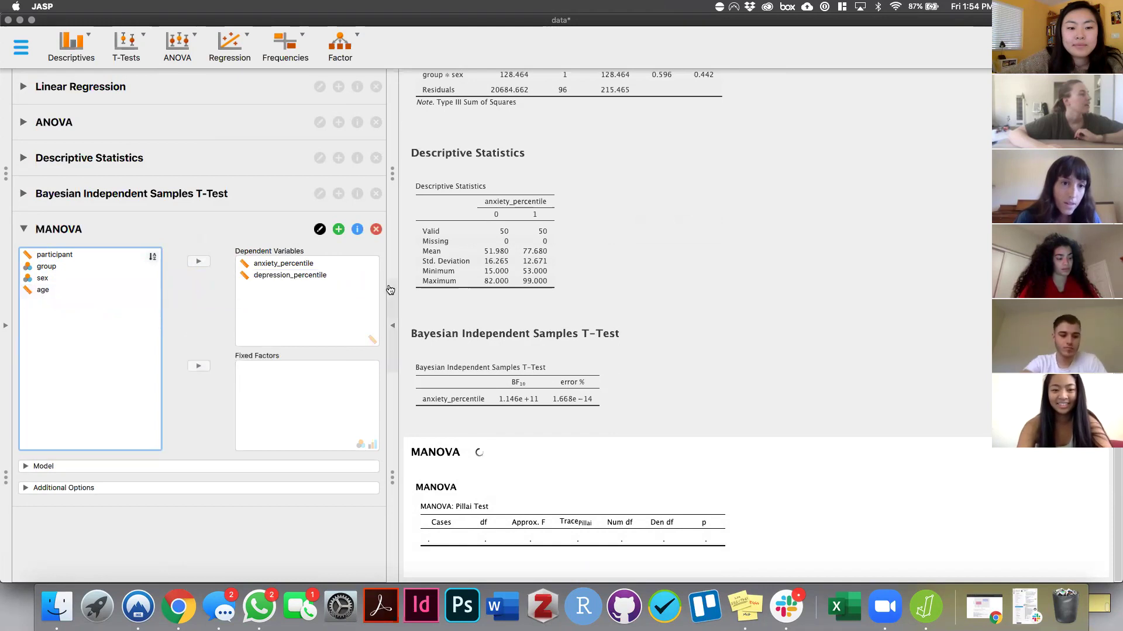
click(47, 267)
drag(46, 267, 382, 434)
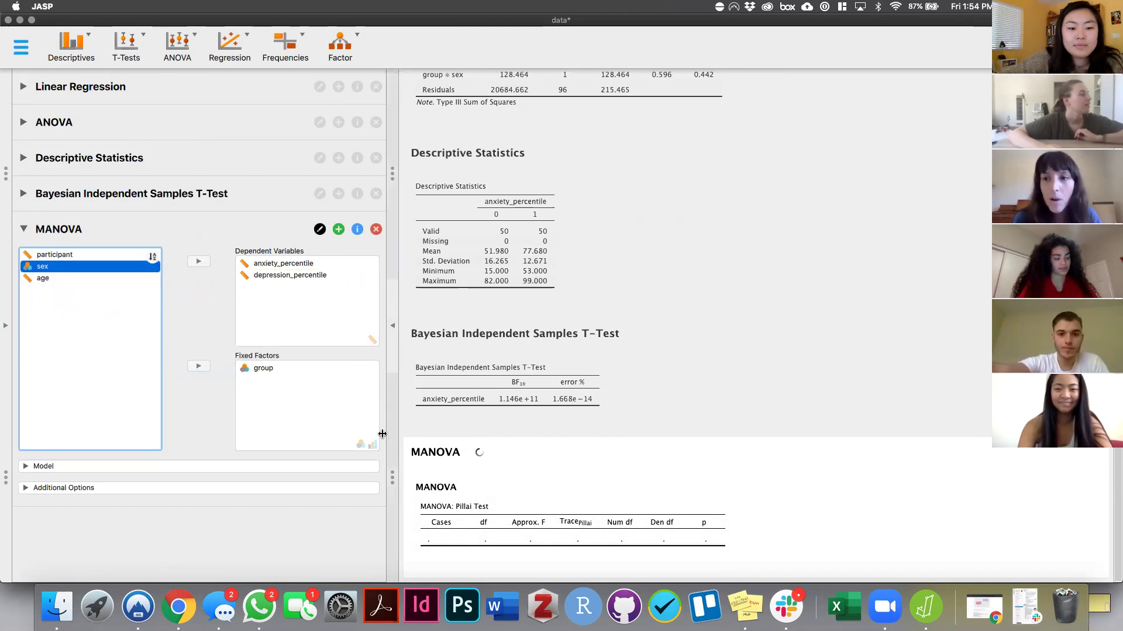
Add sex as a second fixed factor in the MANOVA and expand its model terms.
drag(42, 266, 339, 435)
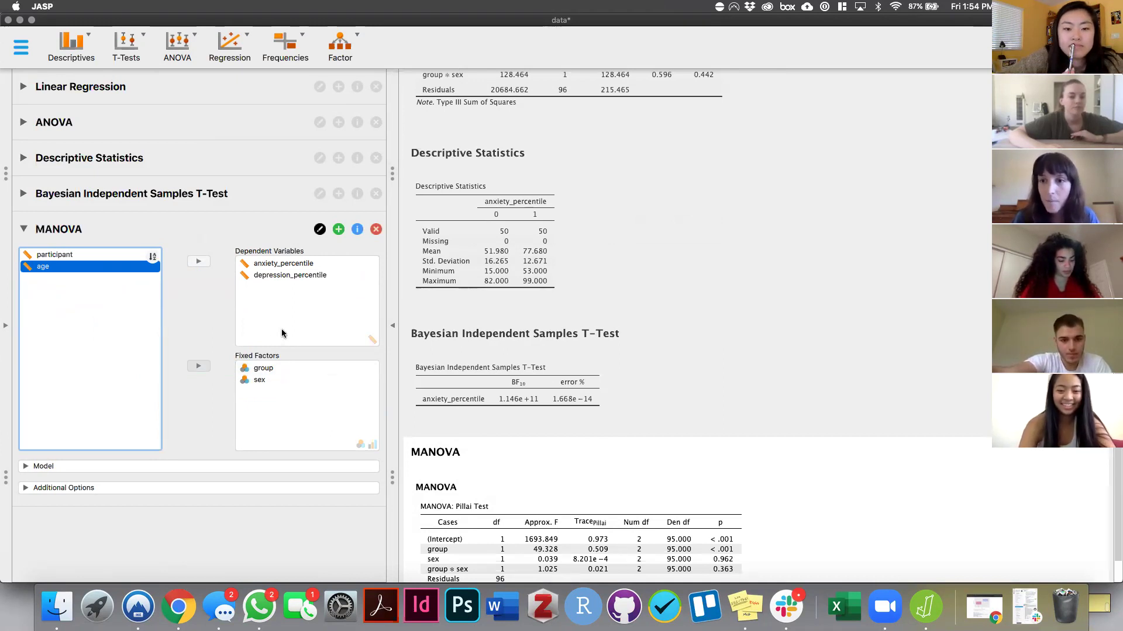
scroll(426, 405, down, 1)
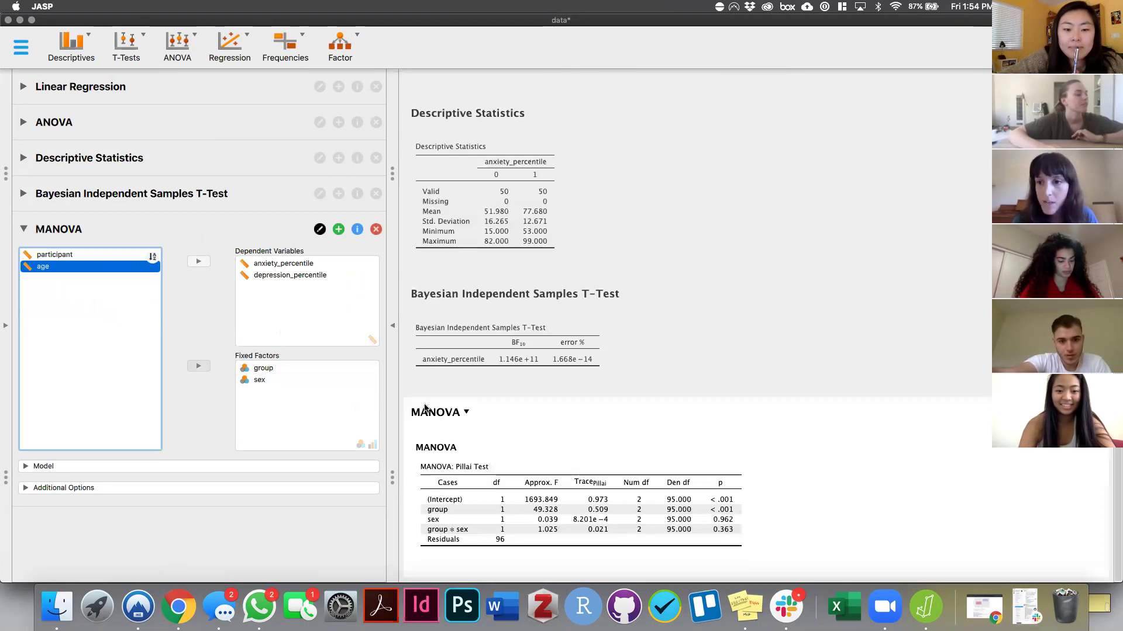
click(36, 466)
scroll(58, 379, down, 2)
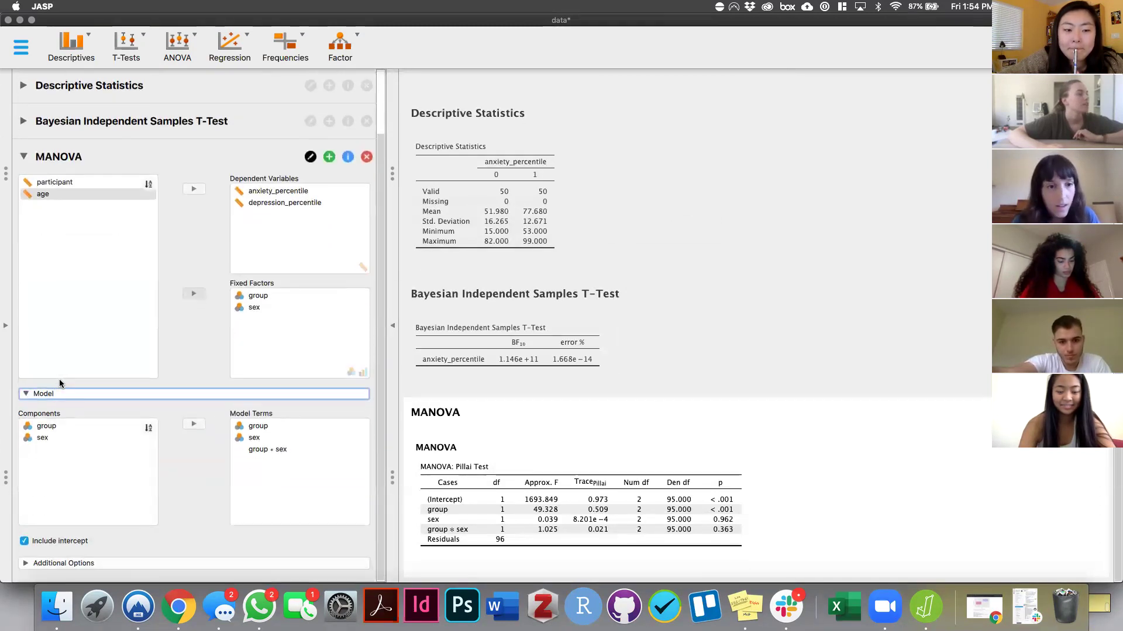
scroll(58, 379, up, 2)
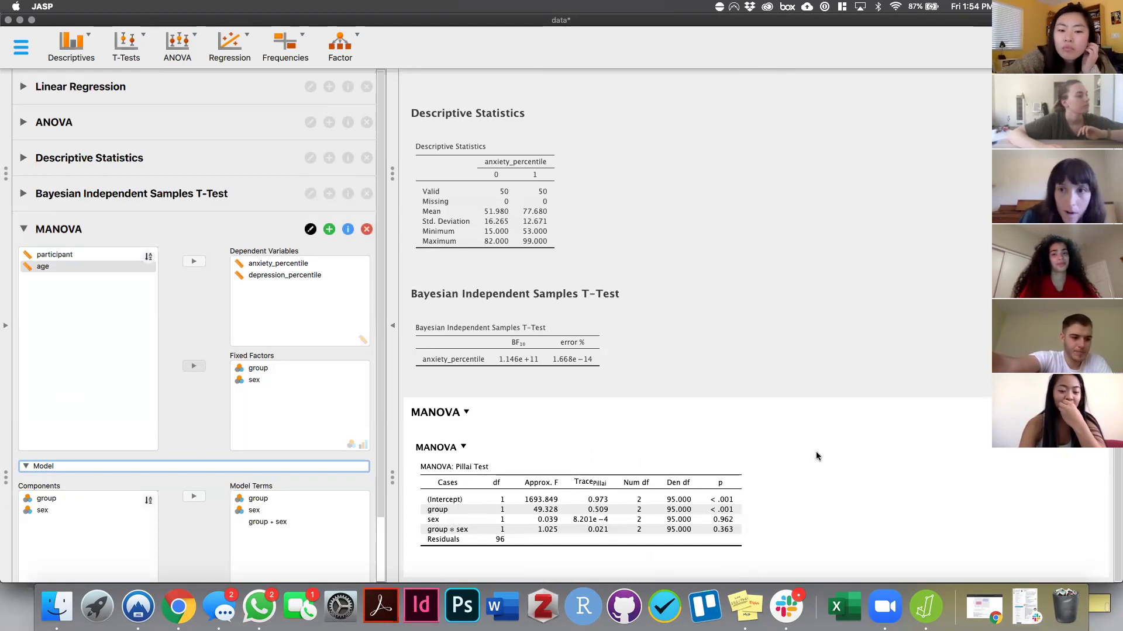
Enable the ANOVA tables for each dependent variable in the MANOVA's additional options.
scroll(819, 450, up, 2)
scroll(969, 479, down, 2)
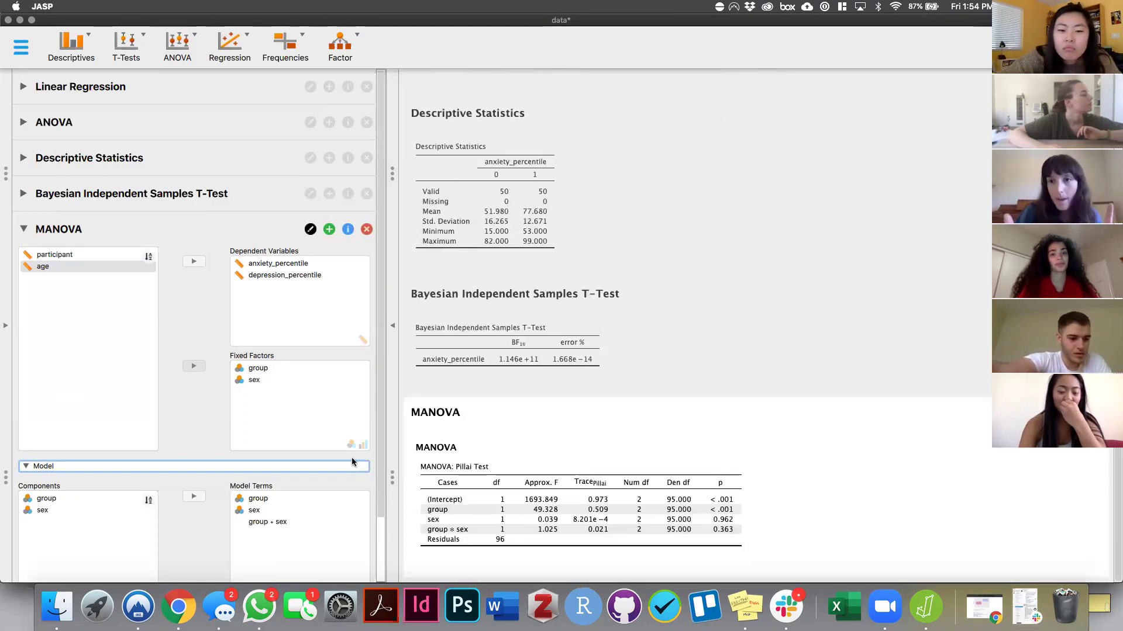
scroll(350, 458, down, 2)
click(24, 564)
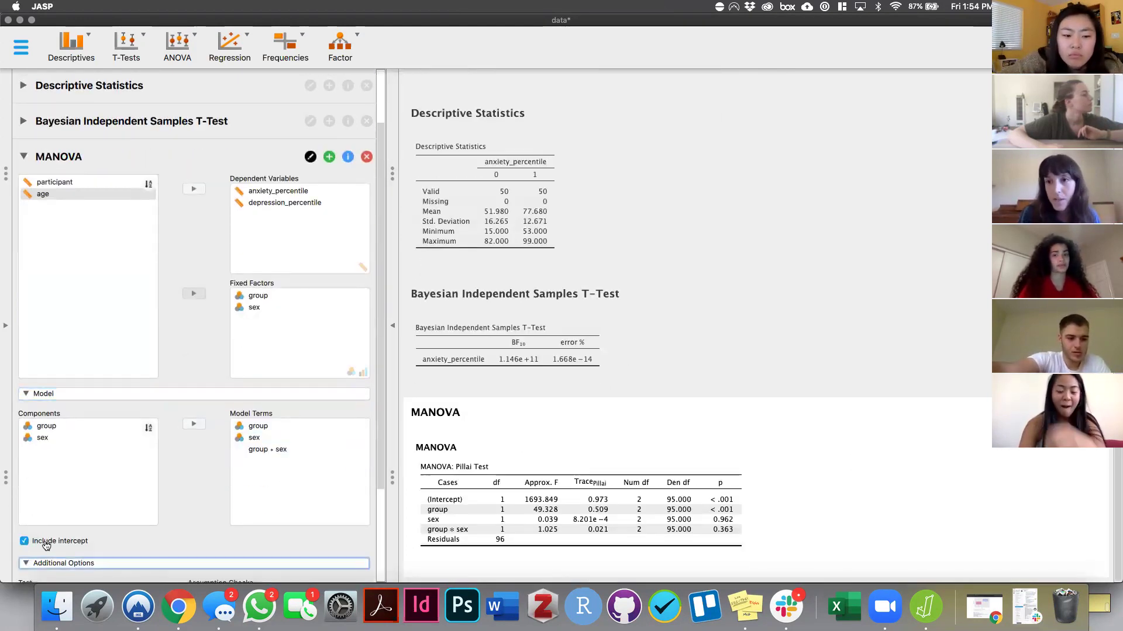
click(30, 547)
scroll(599, 456, down, 5)
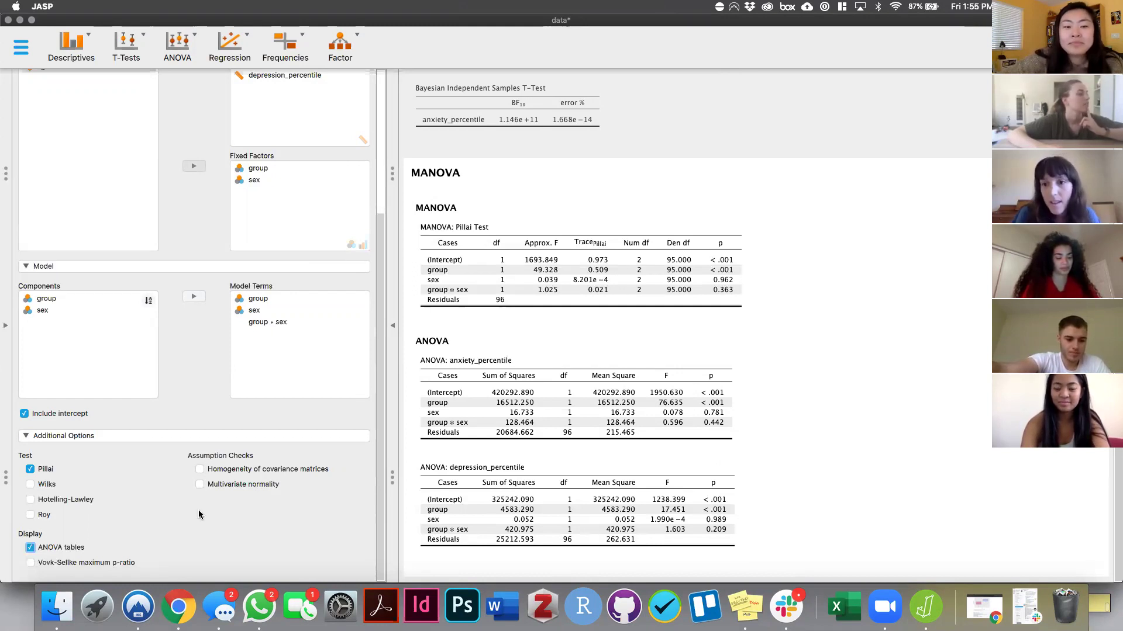
Review the MANOVA's variables, model terms, test options and assumption checks alongside its Pillai test and ANOVA tables.
scroll(201, 516, up, 1)
scroll(200, 516, up, 3)
scroll(204, 515, down, 4)
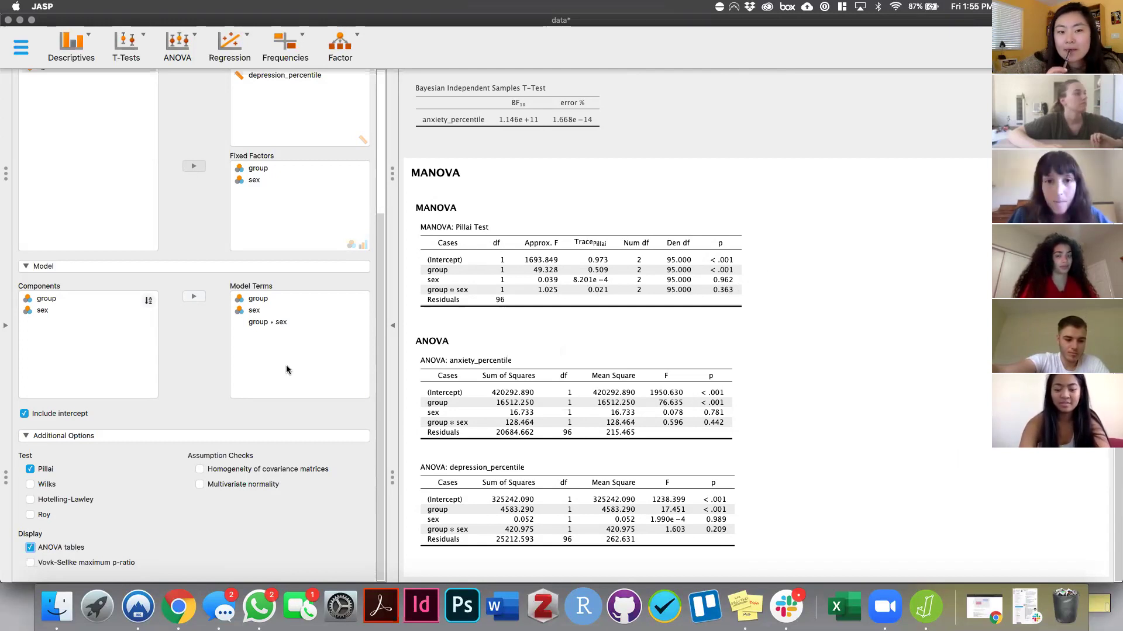
scroll(286, 370, up, 10)
scroll(292, 362, down, 10)
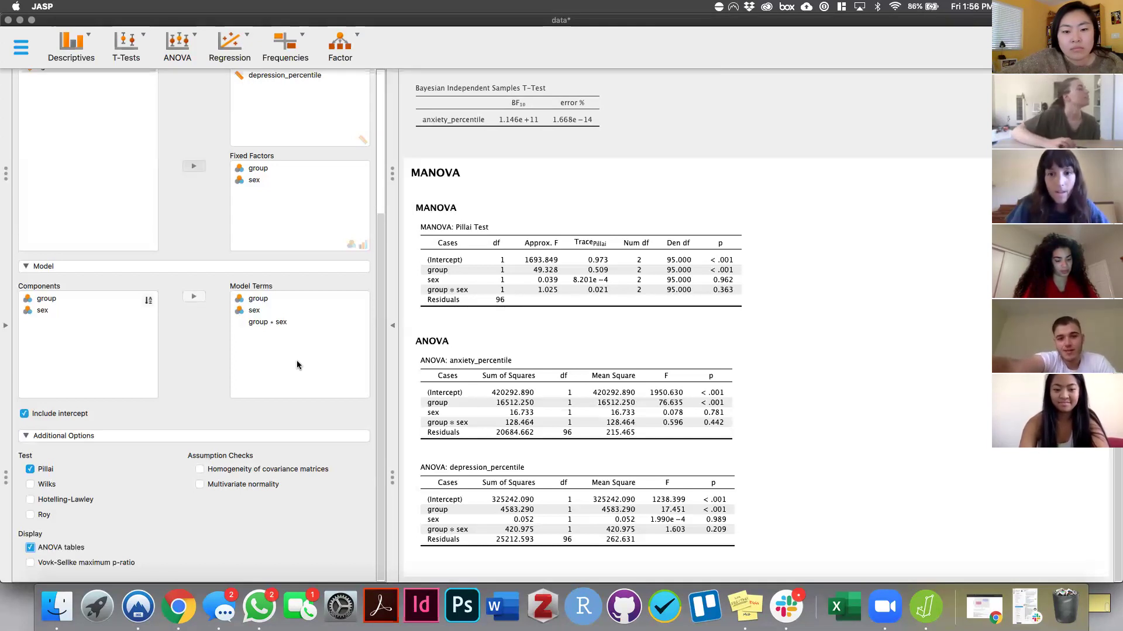
scroll(297, 365, up, 5)
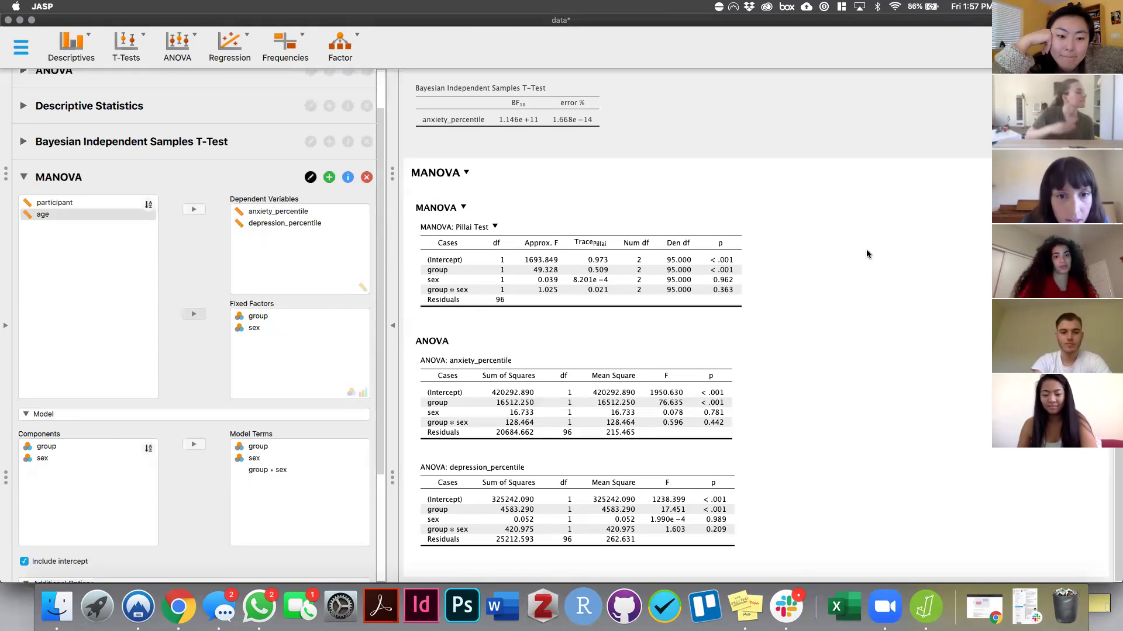
scroll(178, 410, down, 5)
scroll(183, 417, down, 1)
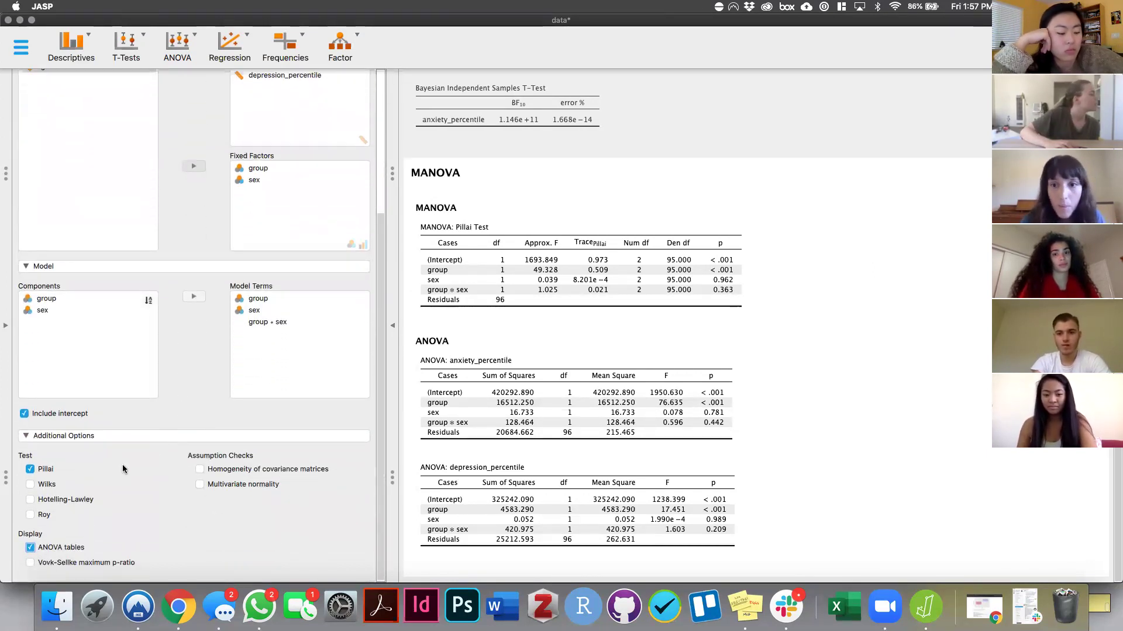
click(26, 266)
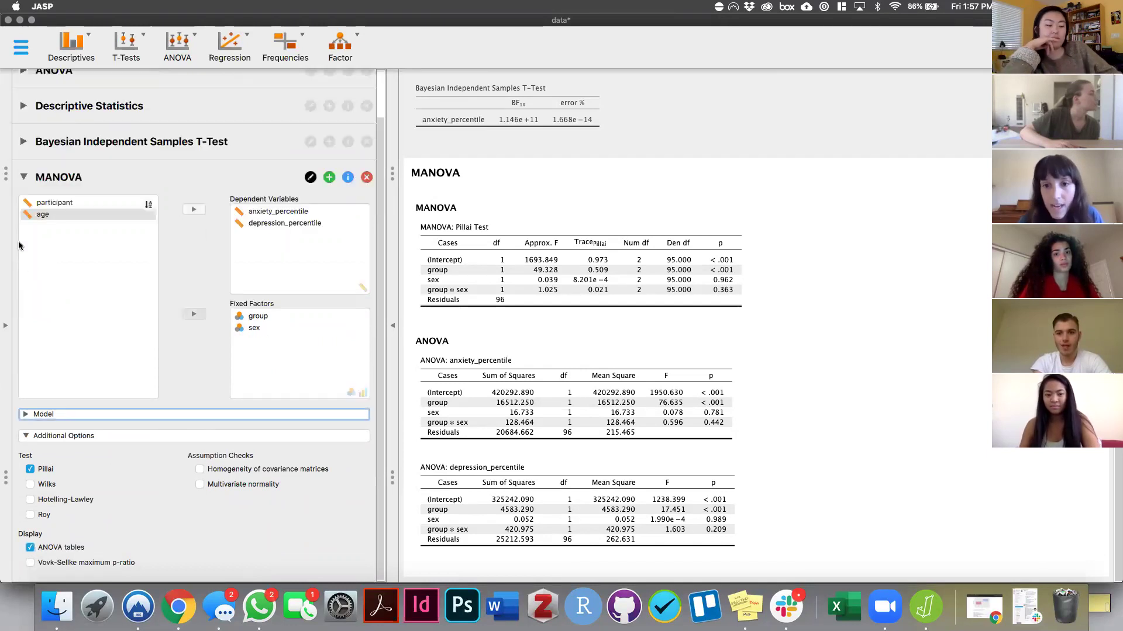
click(24, 415)
scroll(96, 468, down, 5)
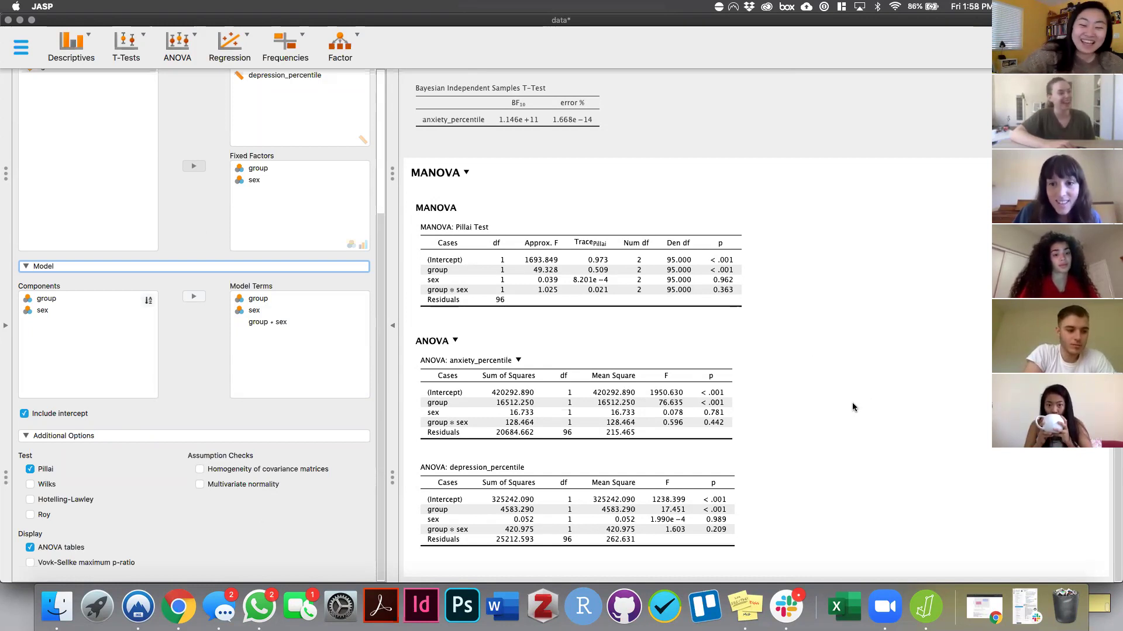
Compare the linear regression, ANOVA, descriptive statistics and Bayesian t-test results with the MANOVA output.
scroll(851, 402, up, 10)
scroll(851, 407, up, 6)
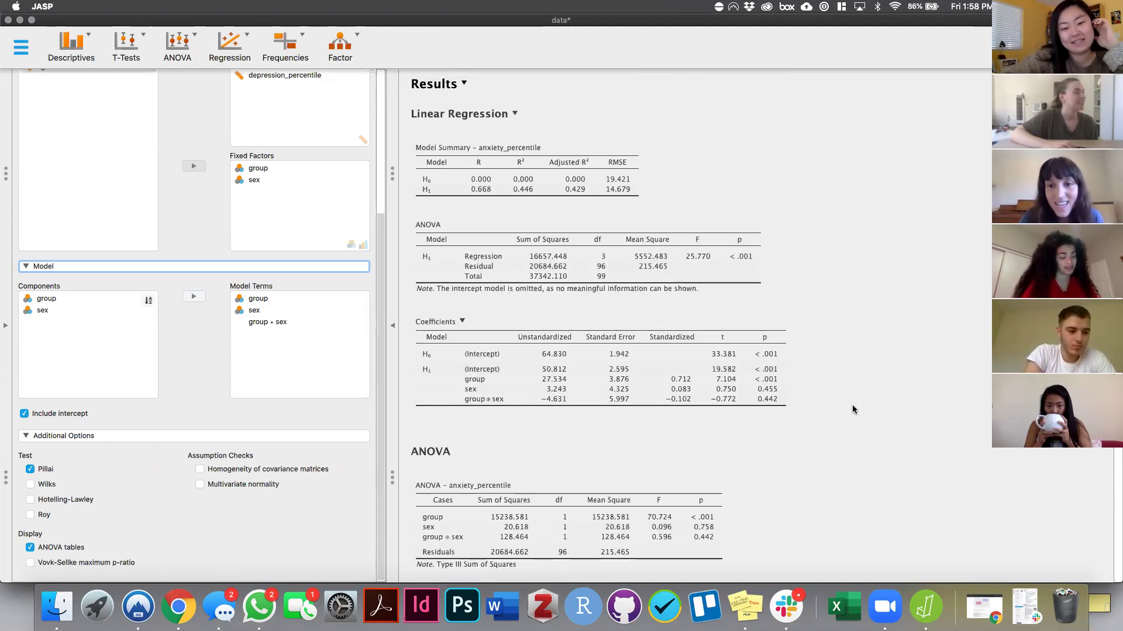
scroll(851, 410, down, 15)
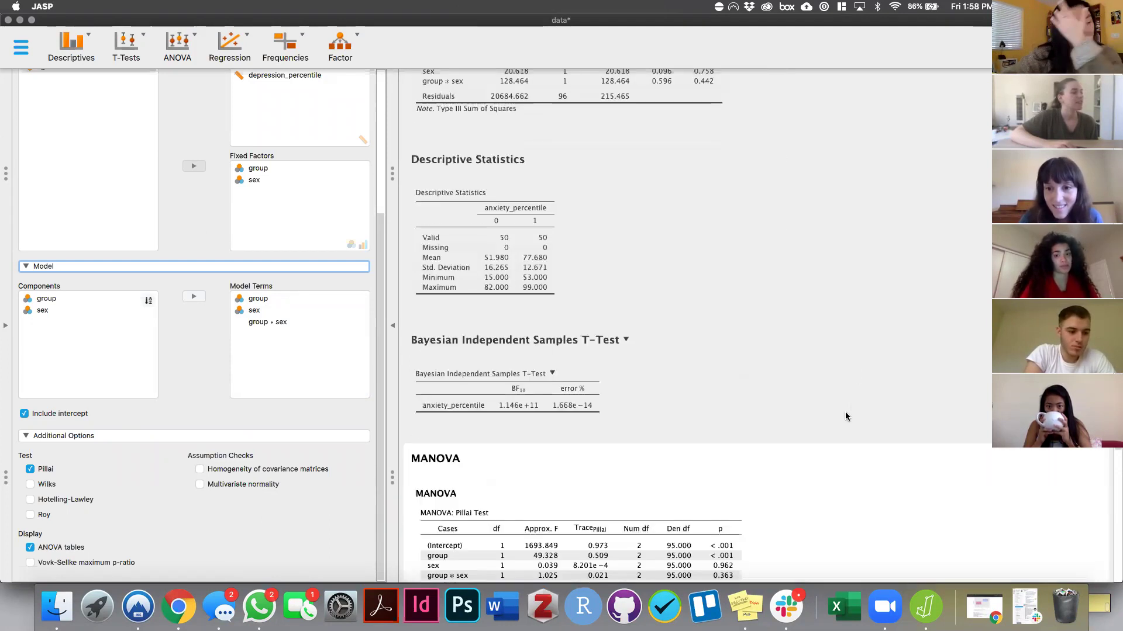
scroll(844, 407, up, 10)
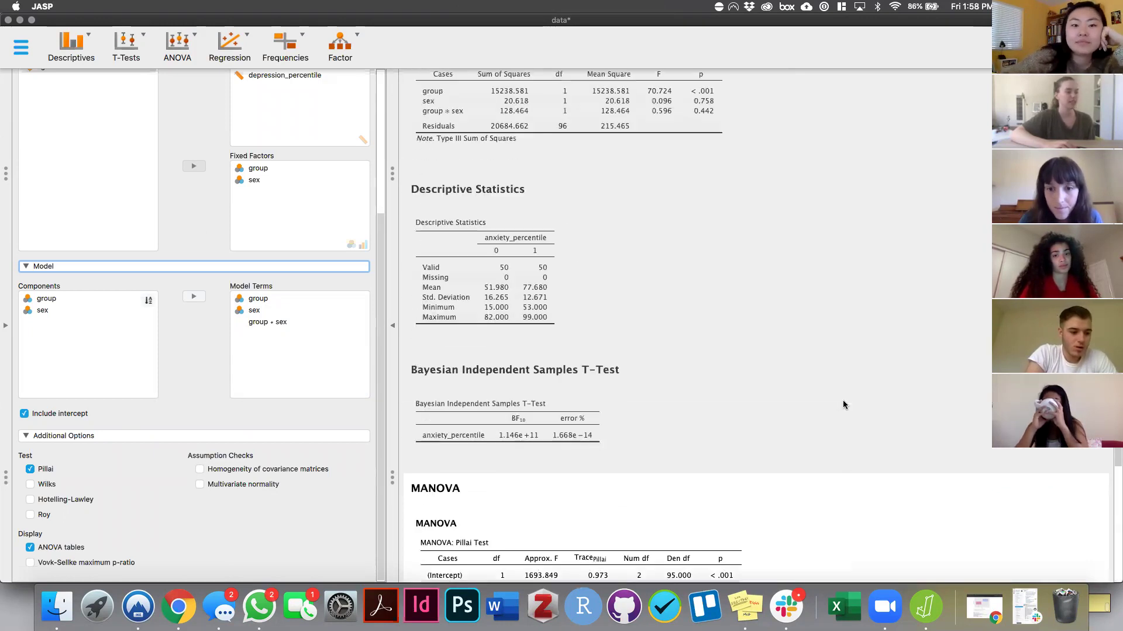
scroll(843, 402, up, 6)
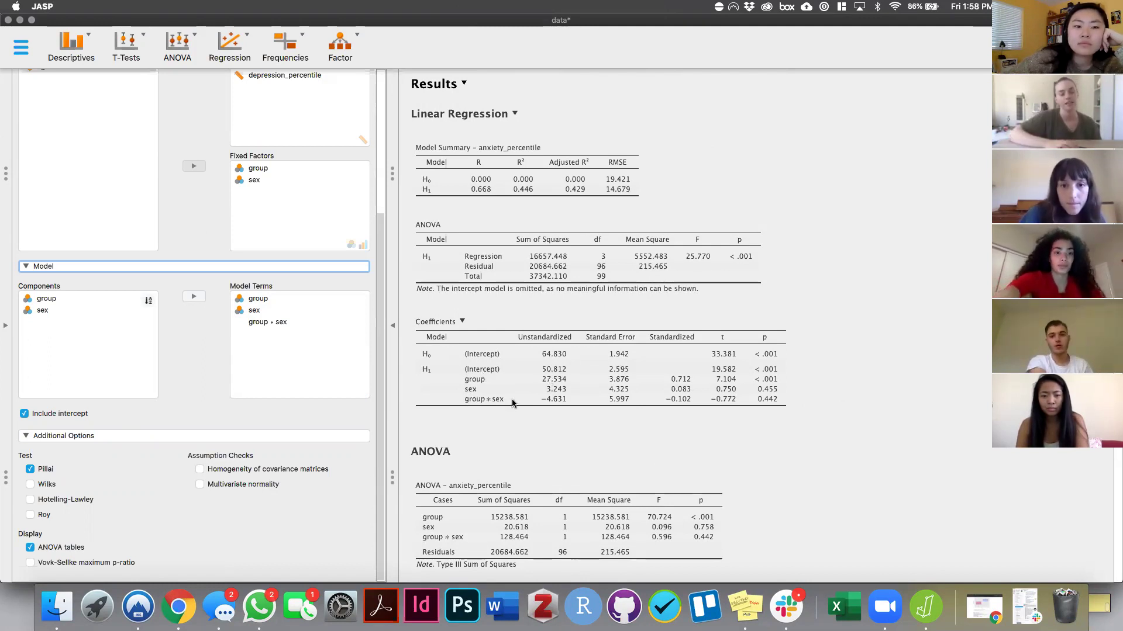
scroll(531, 422, down, 2)
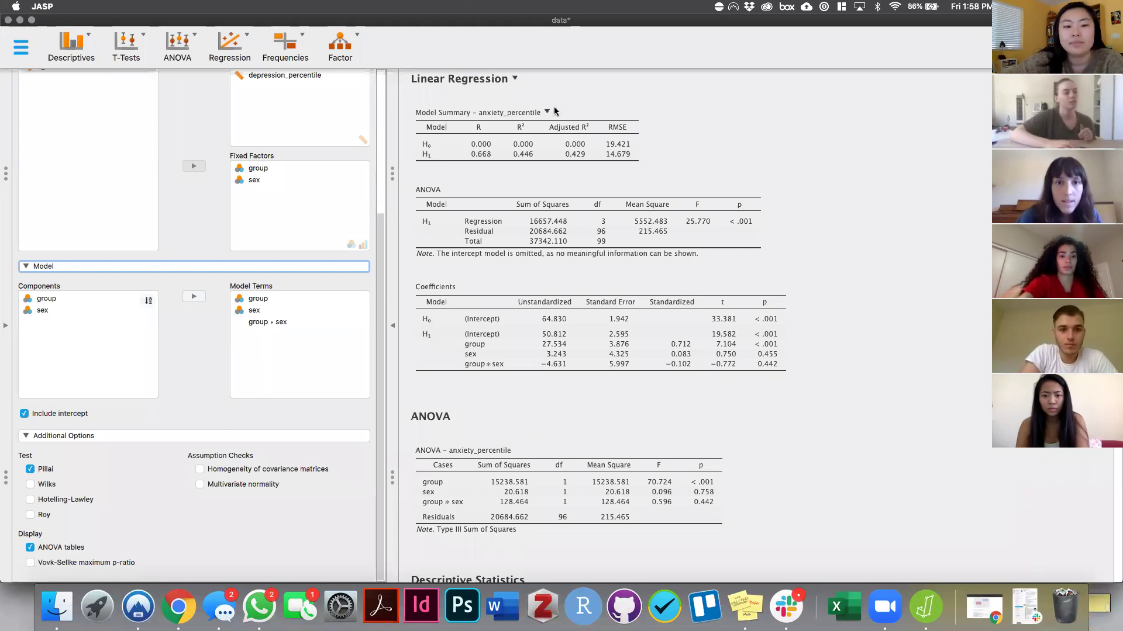
scroll(633, 273, down, 20)
scroll(633, 269, down, 9)
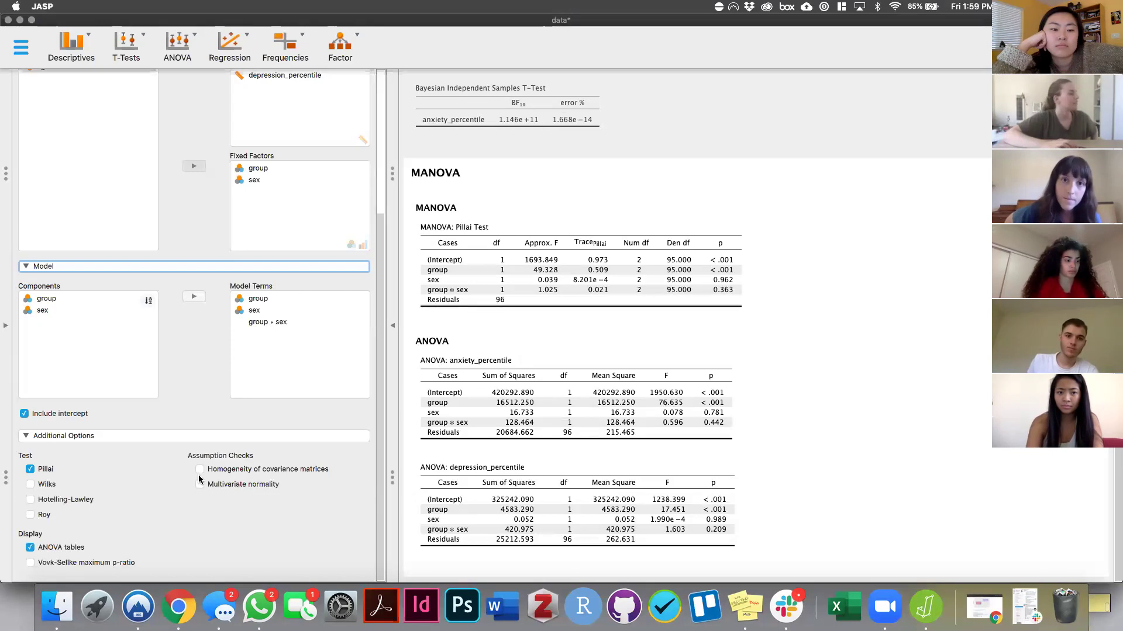
scroll(202, 481, up, 5)
scroll(226, 508, down, 5)
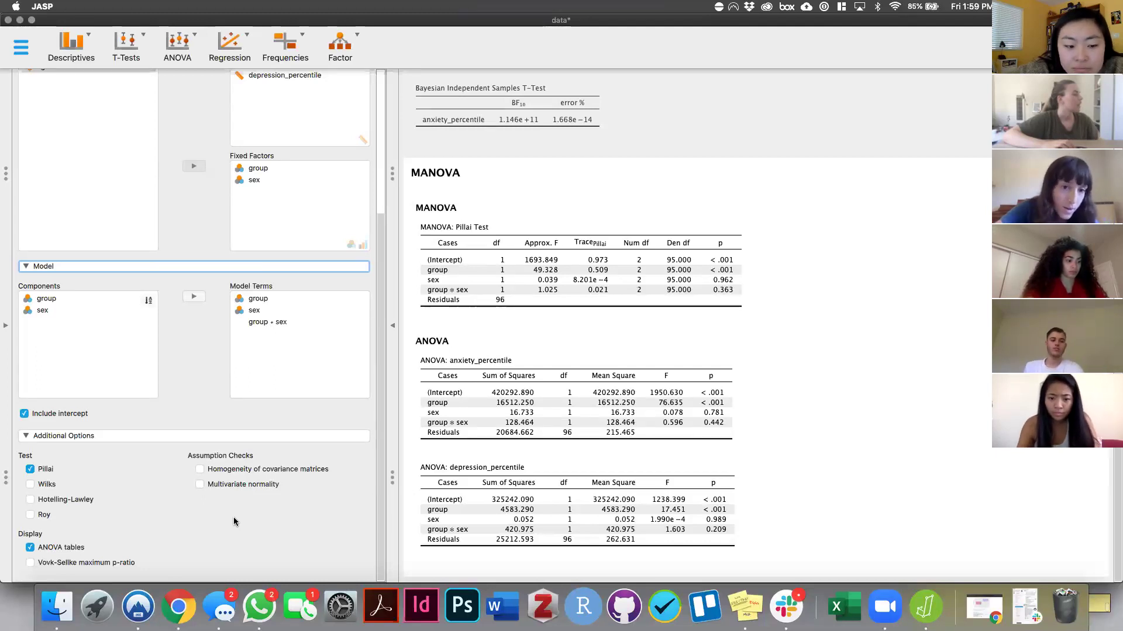
scroll(233, 520, up, 5)
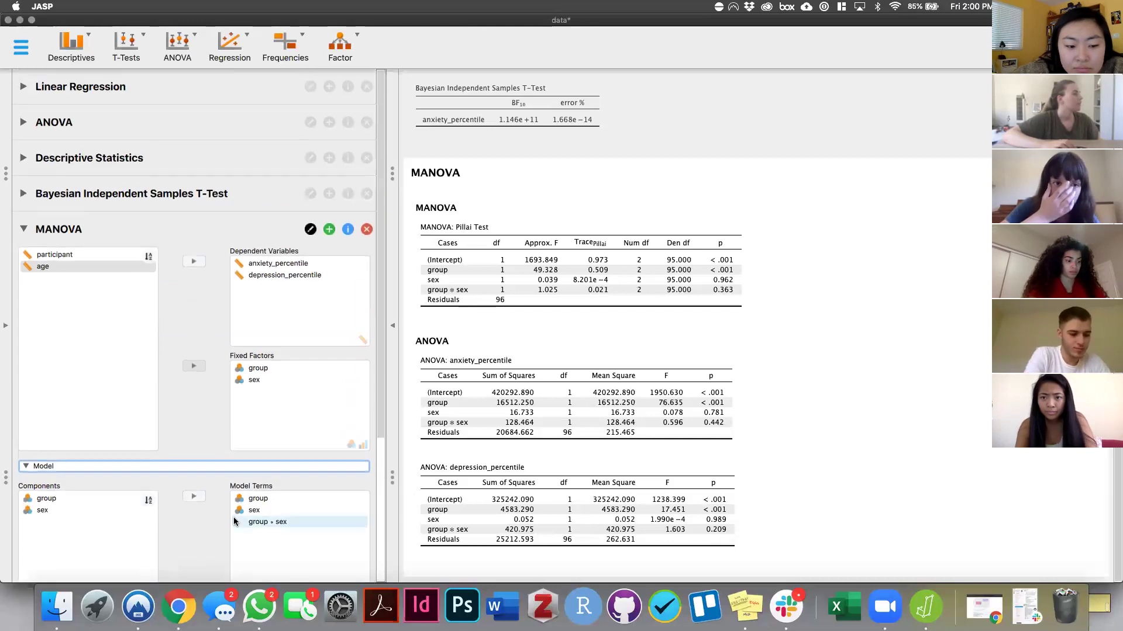
click(197, 35)
click(195, 32)
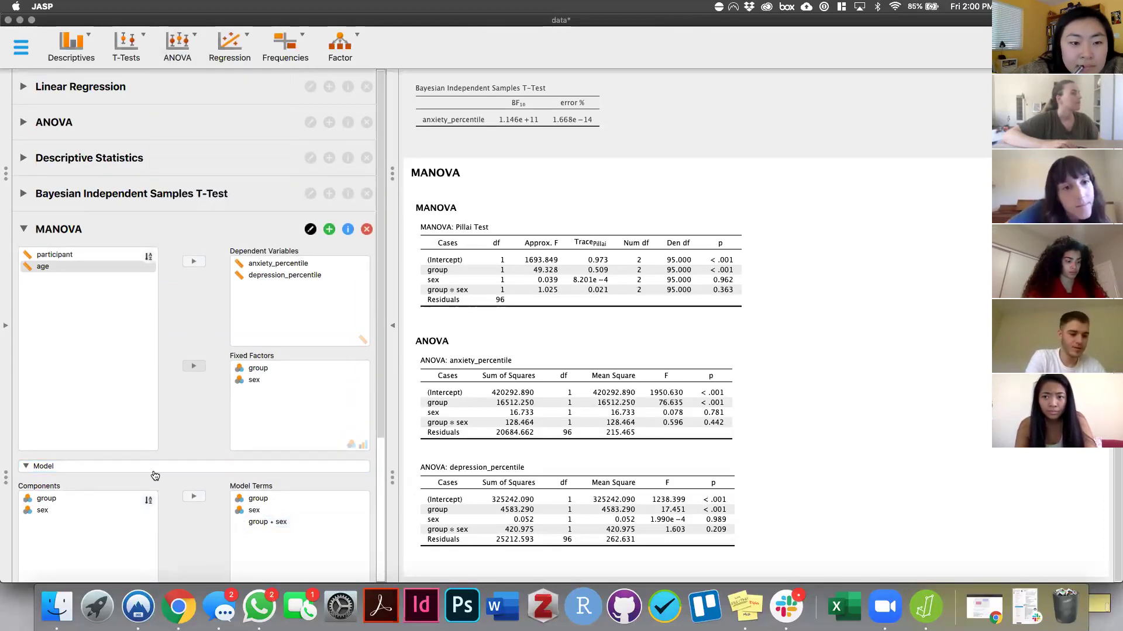
scroll(196, 421, down, 5)
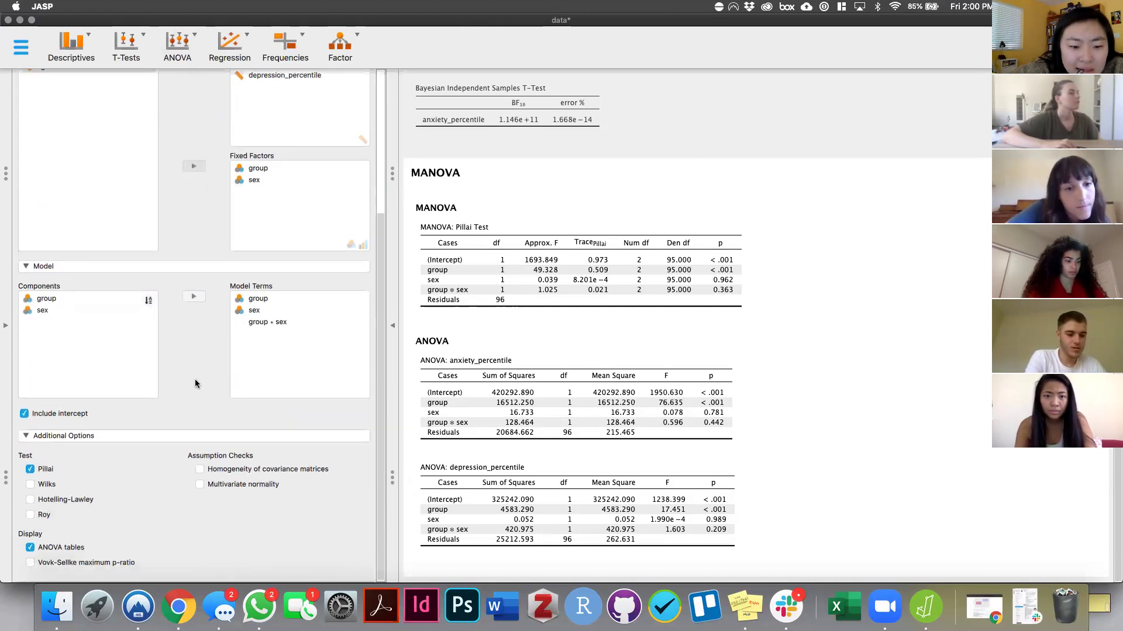